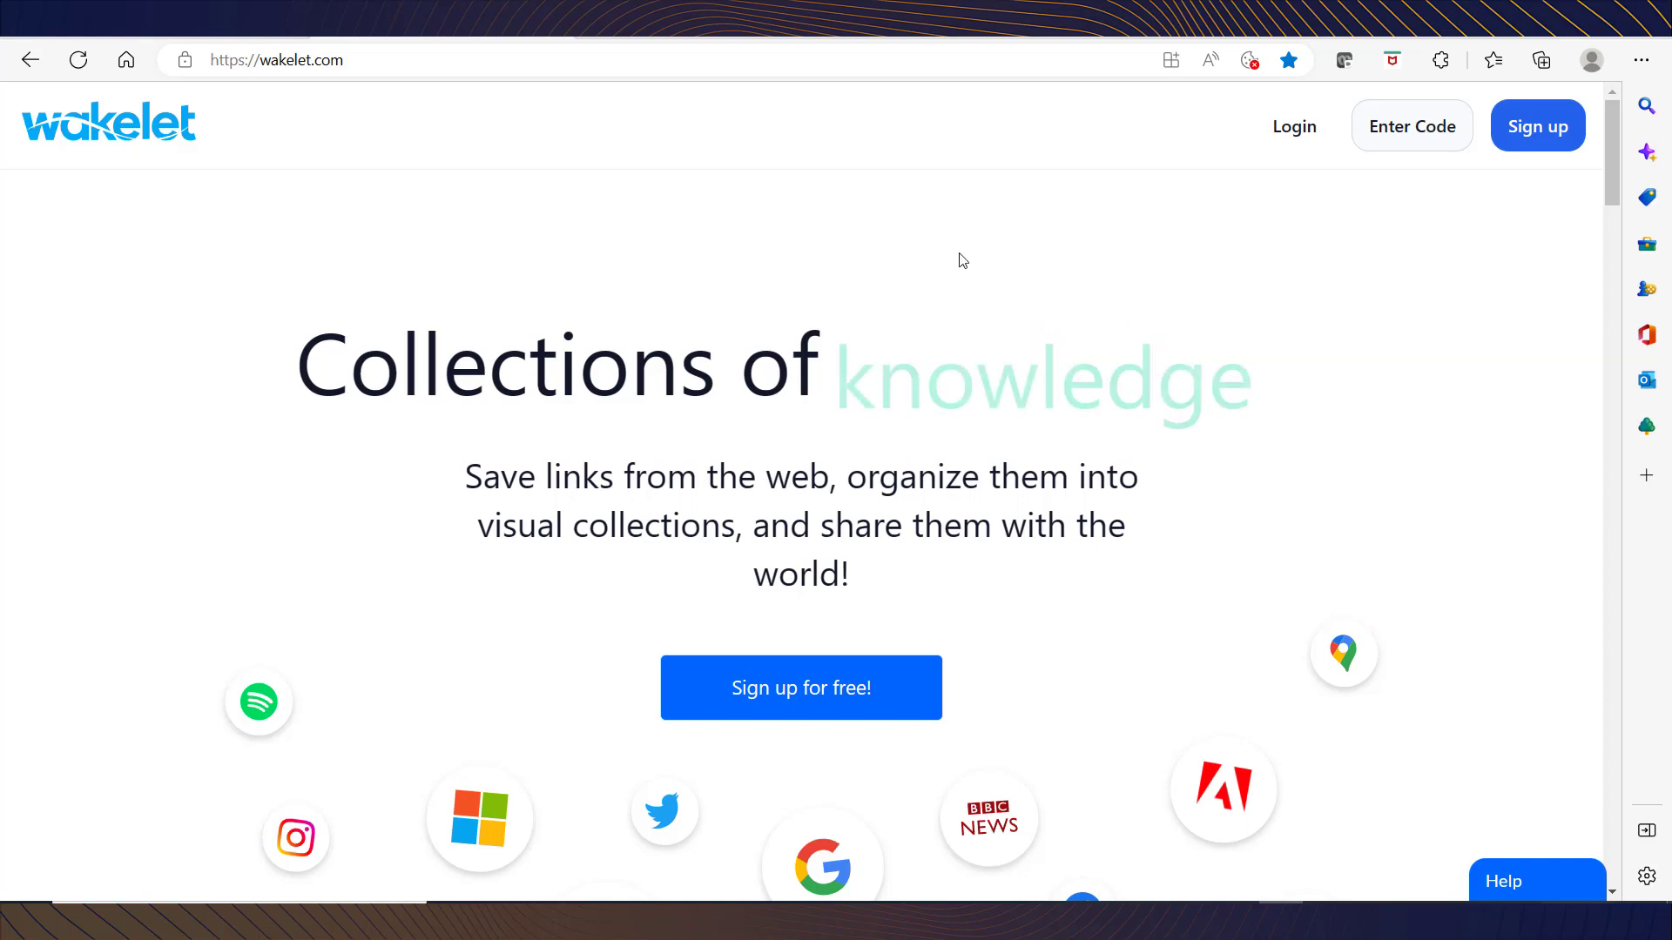
Step: Reload the Wakelet home page and go through Sign up to the Get Started account options
click(432, 65)
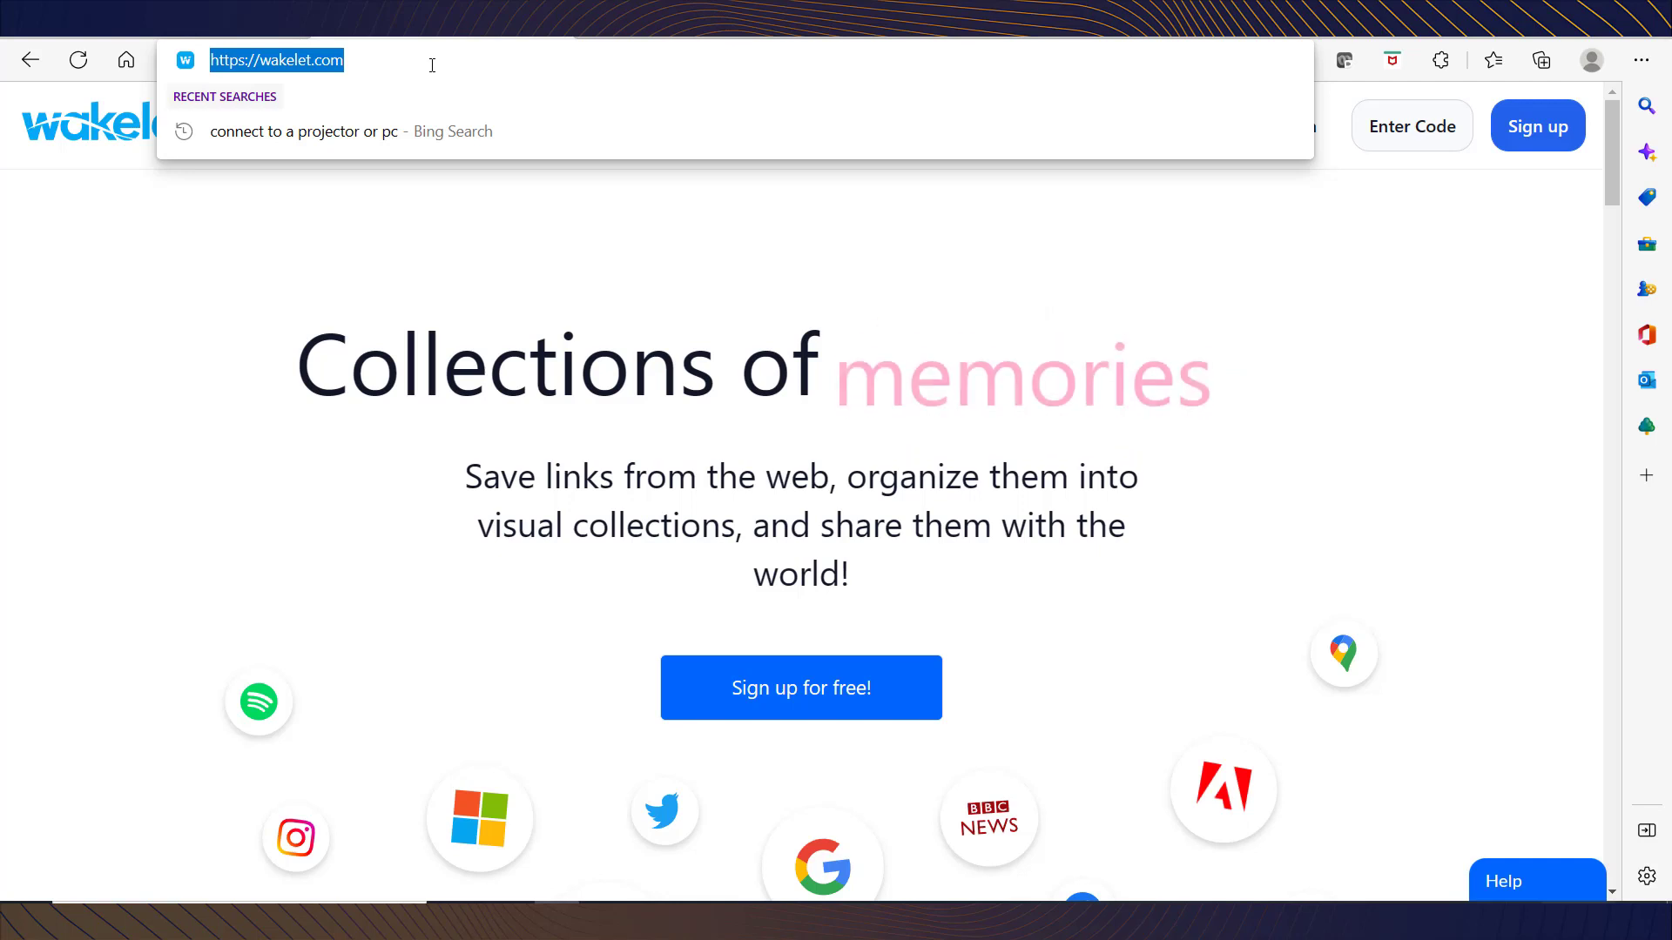
click(432, 65)
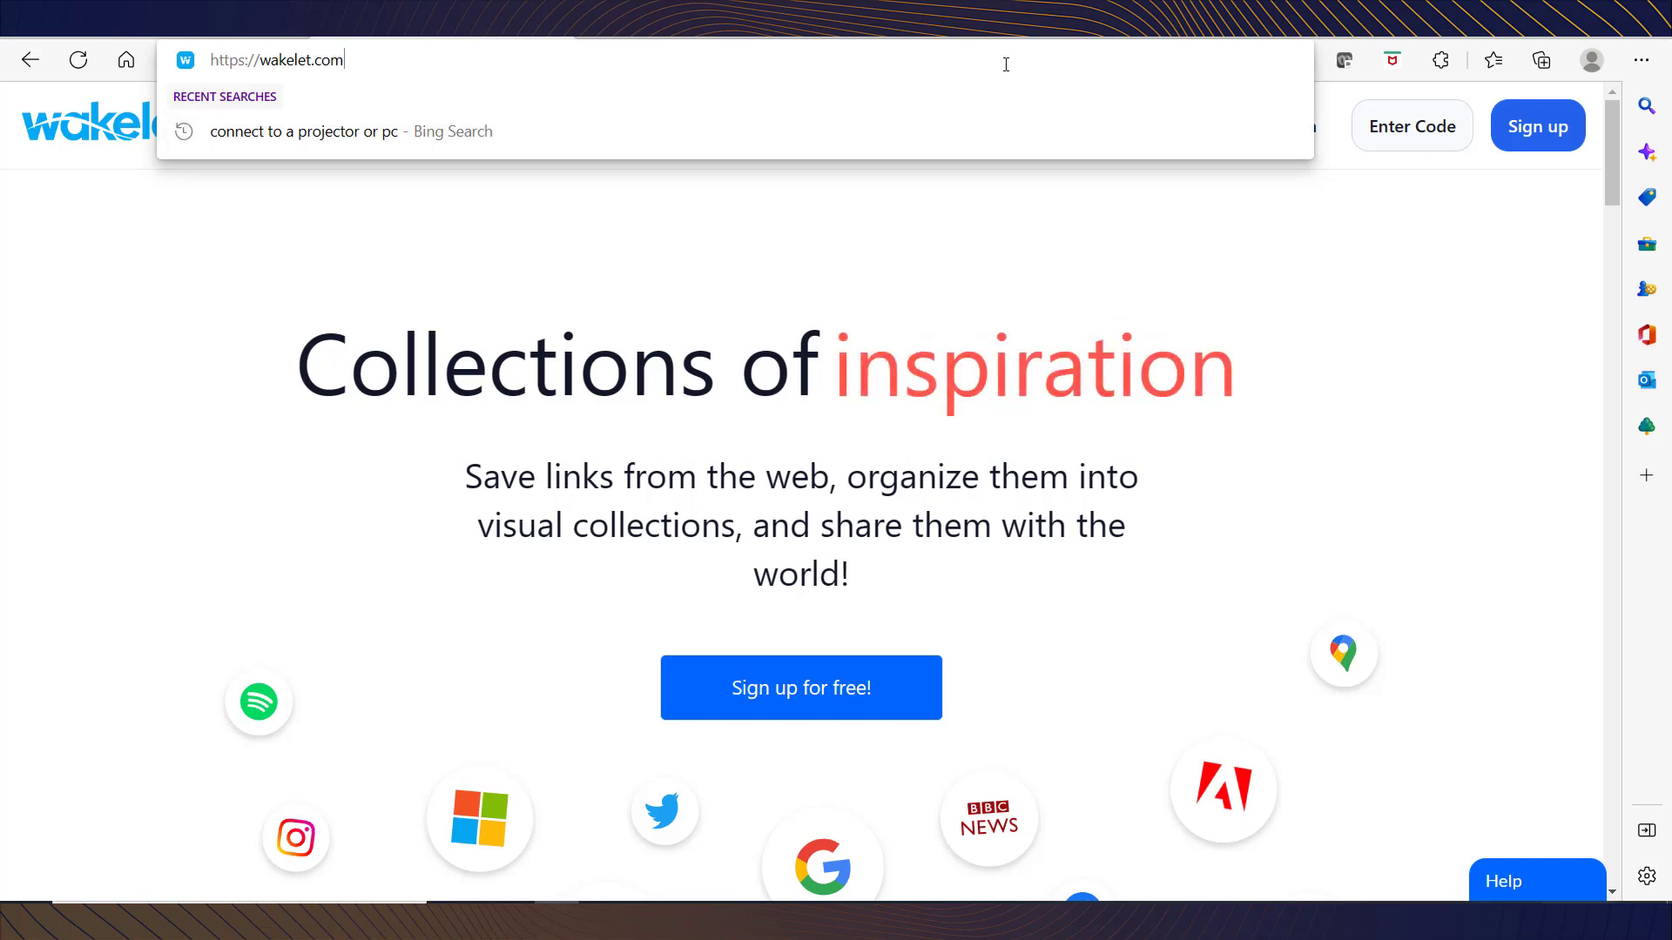
key(Return)
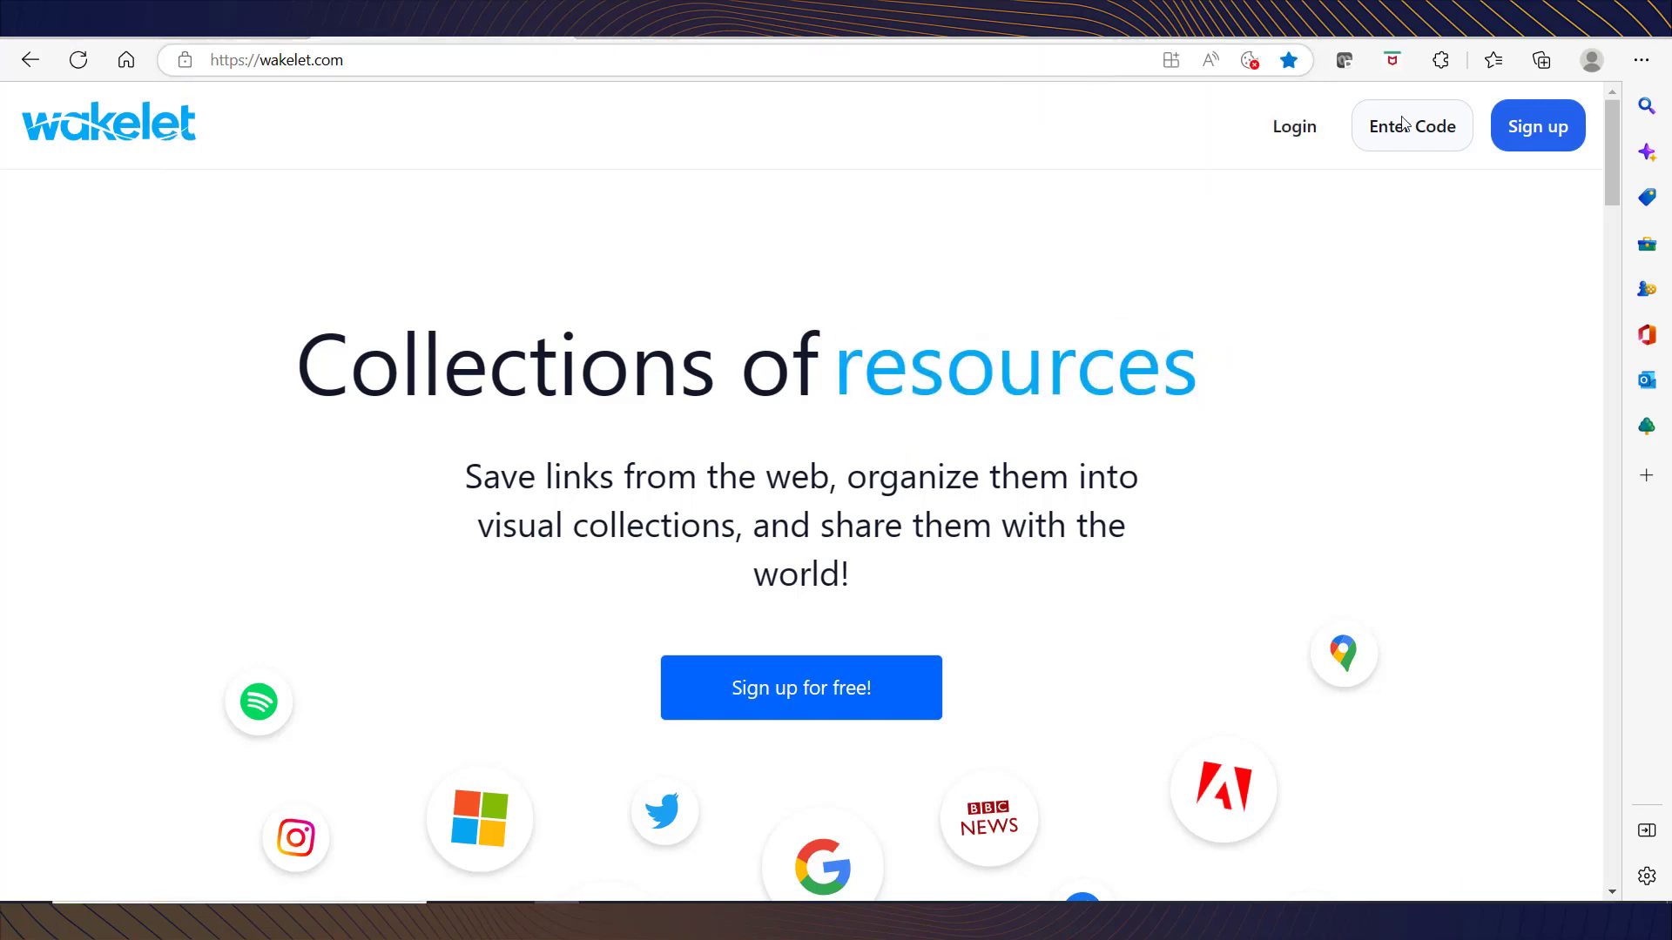
click(1524, 146)
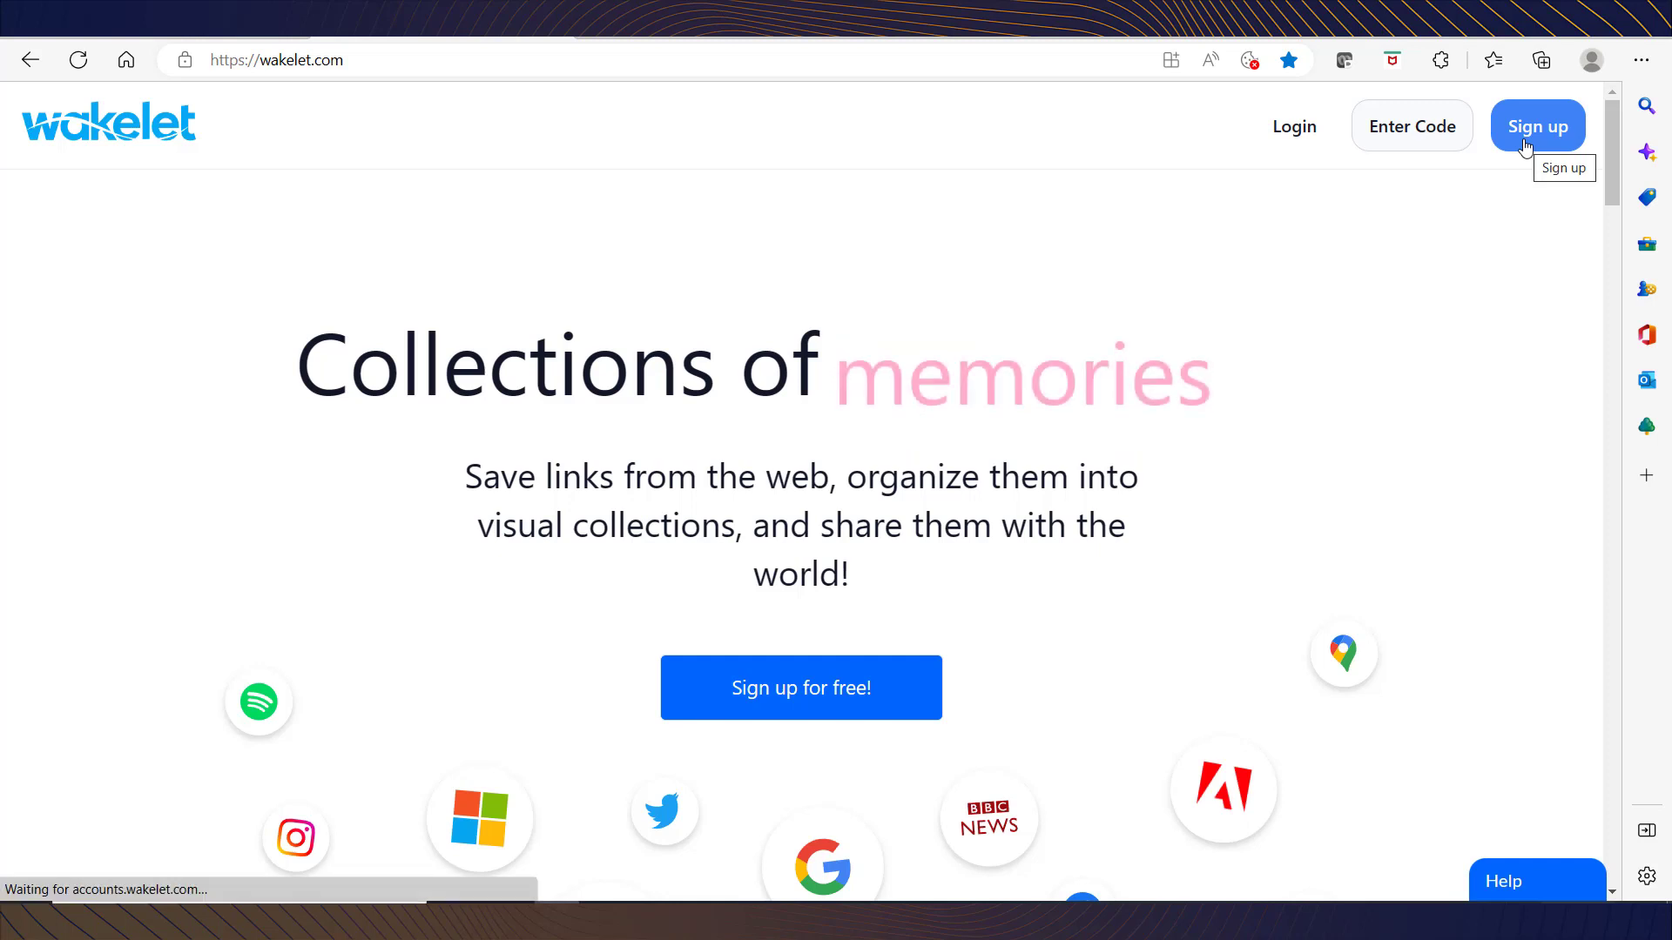
click(796, 688)
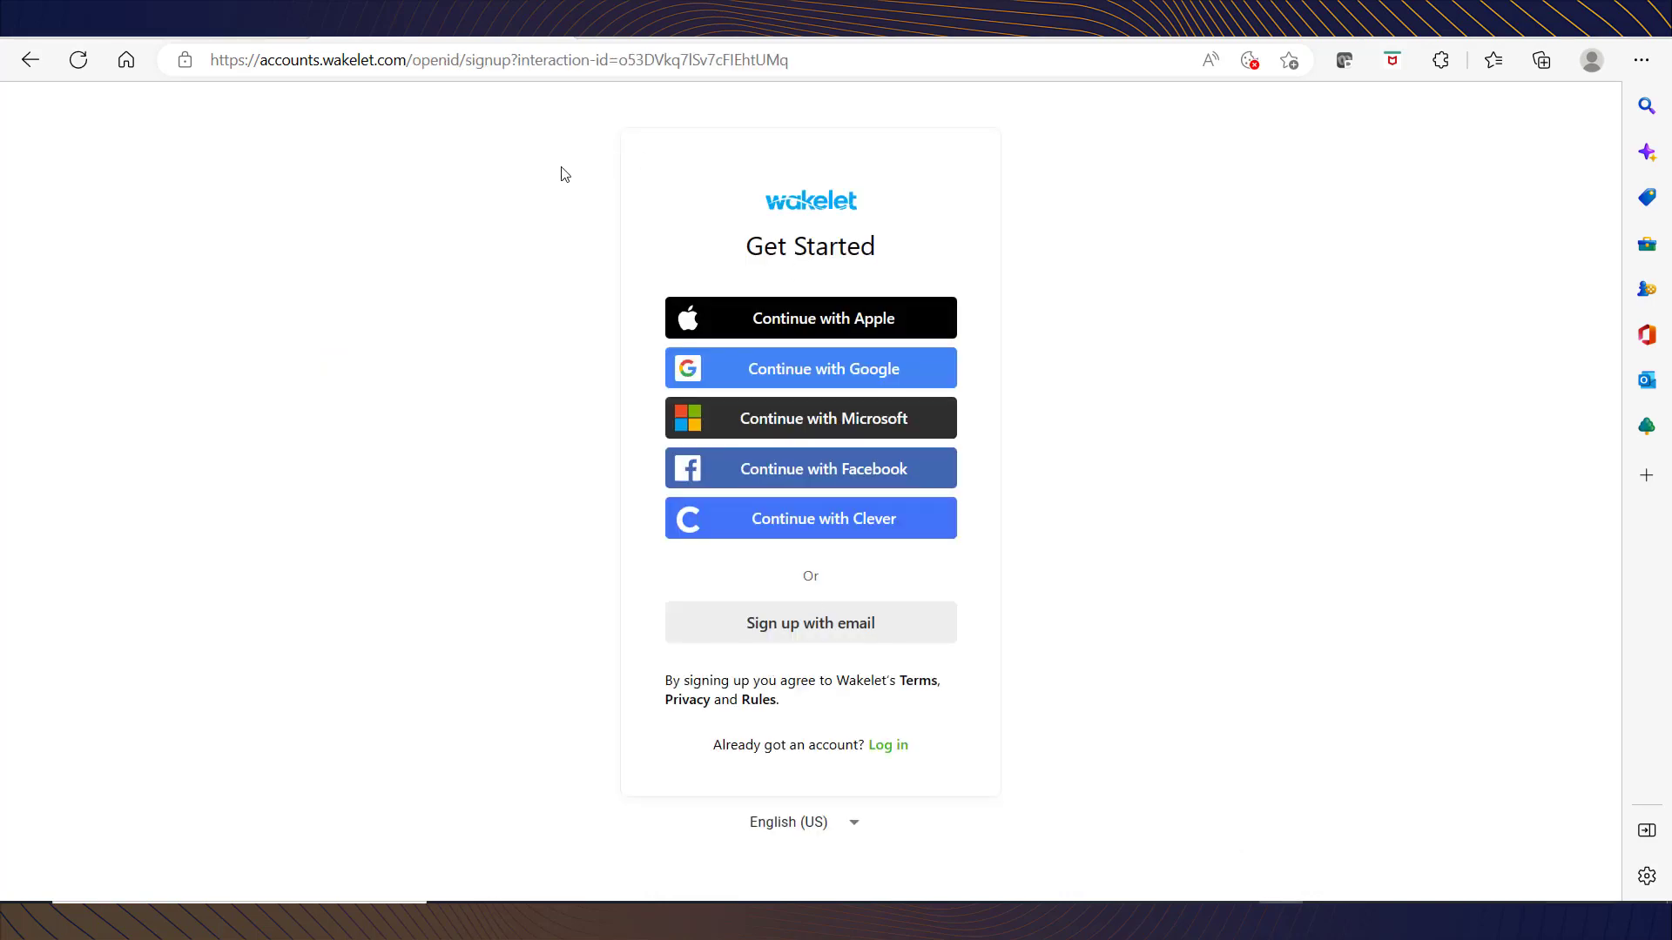
Step: Choose email sign-up and enter the account holder's full name in the Name field
click(831, 633)
click(761, 344)
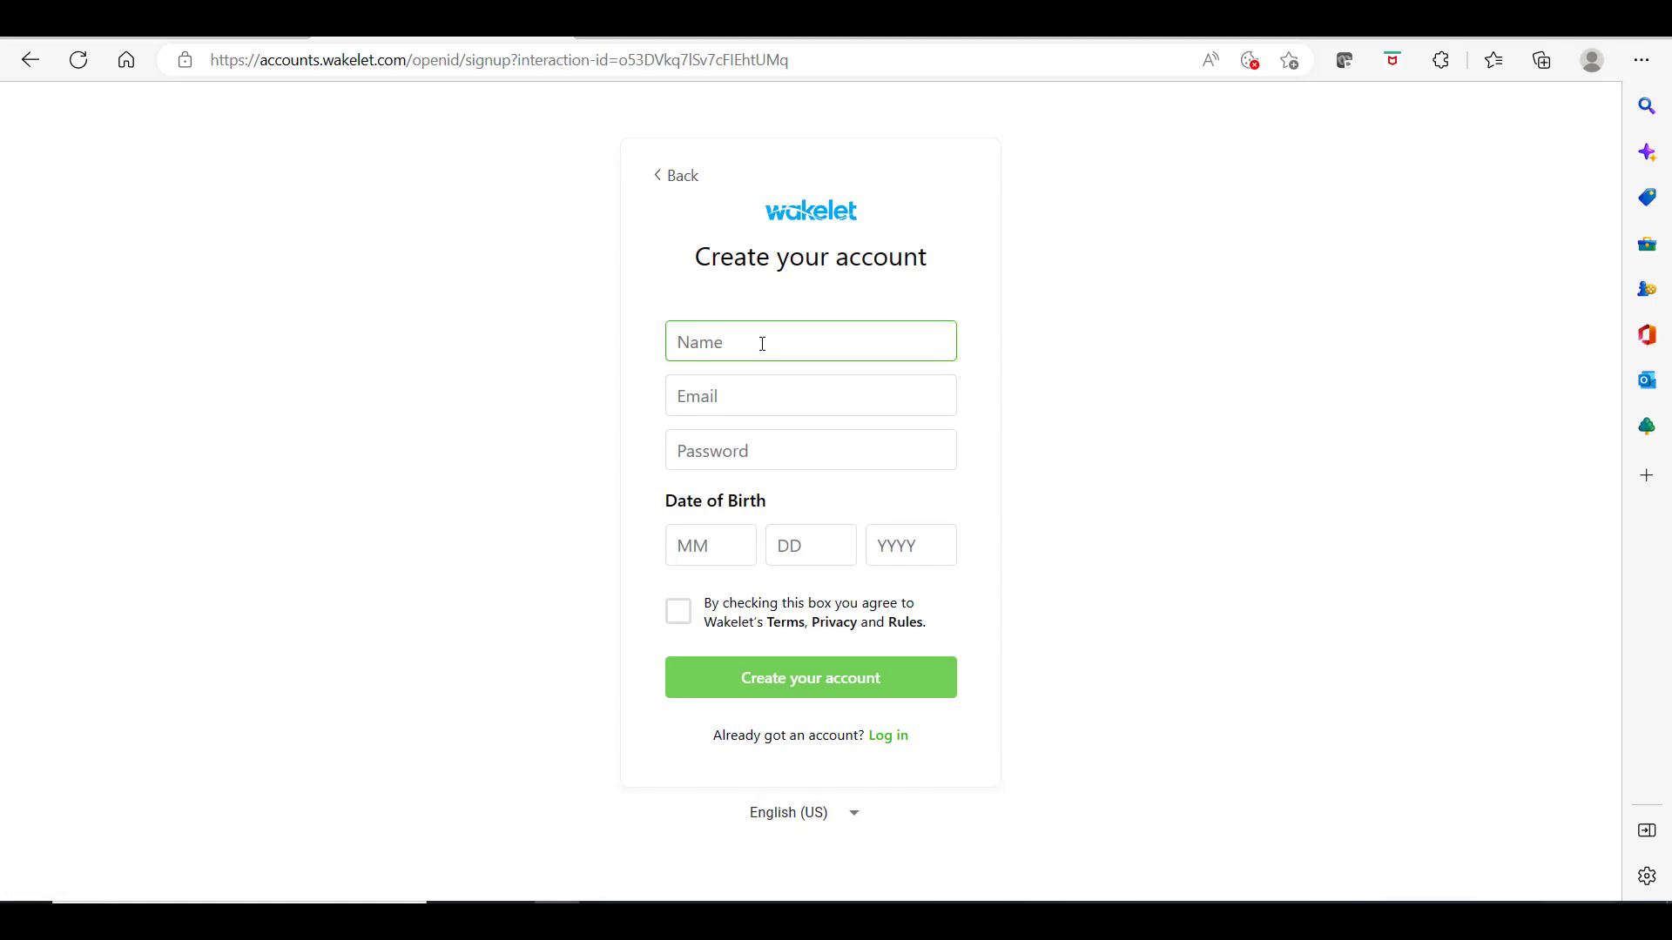
text(Pandu)
key(Tab)
text(Digiat)
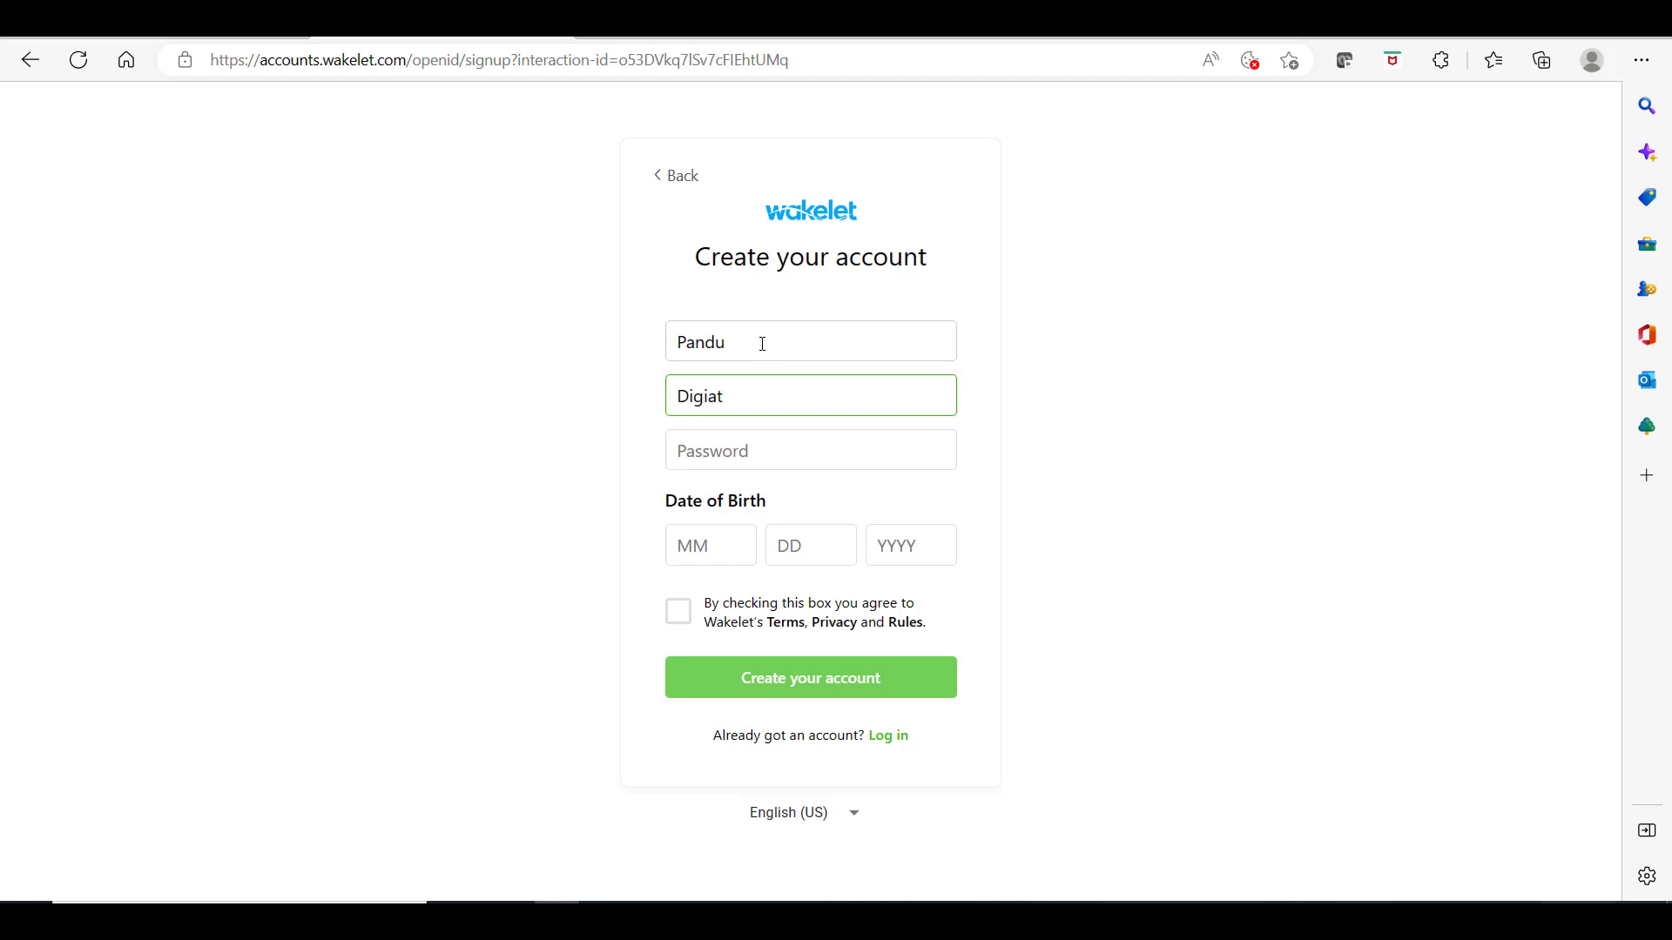
key(BackSpace)
key(BackSpace)
key(BackSpace)
text(ital)
click(764, 449)
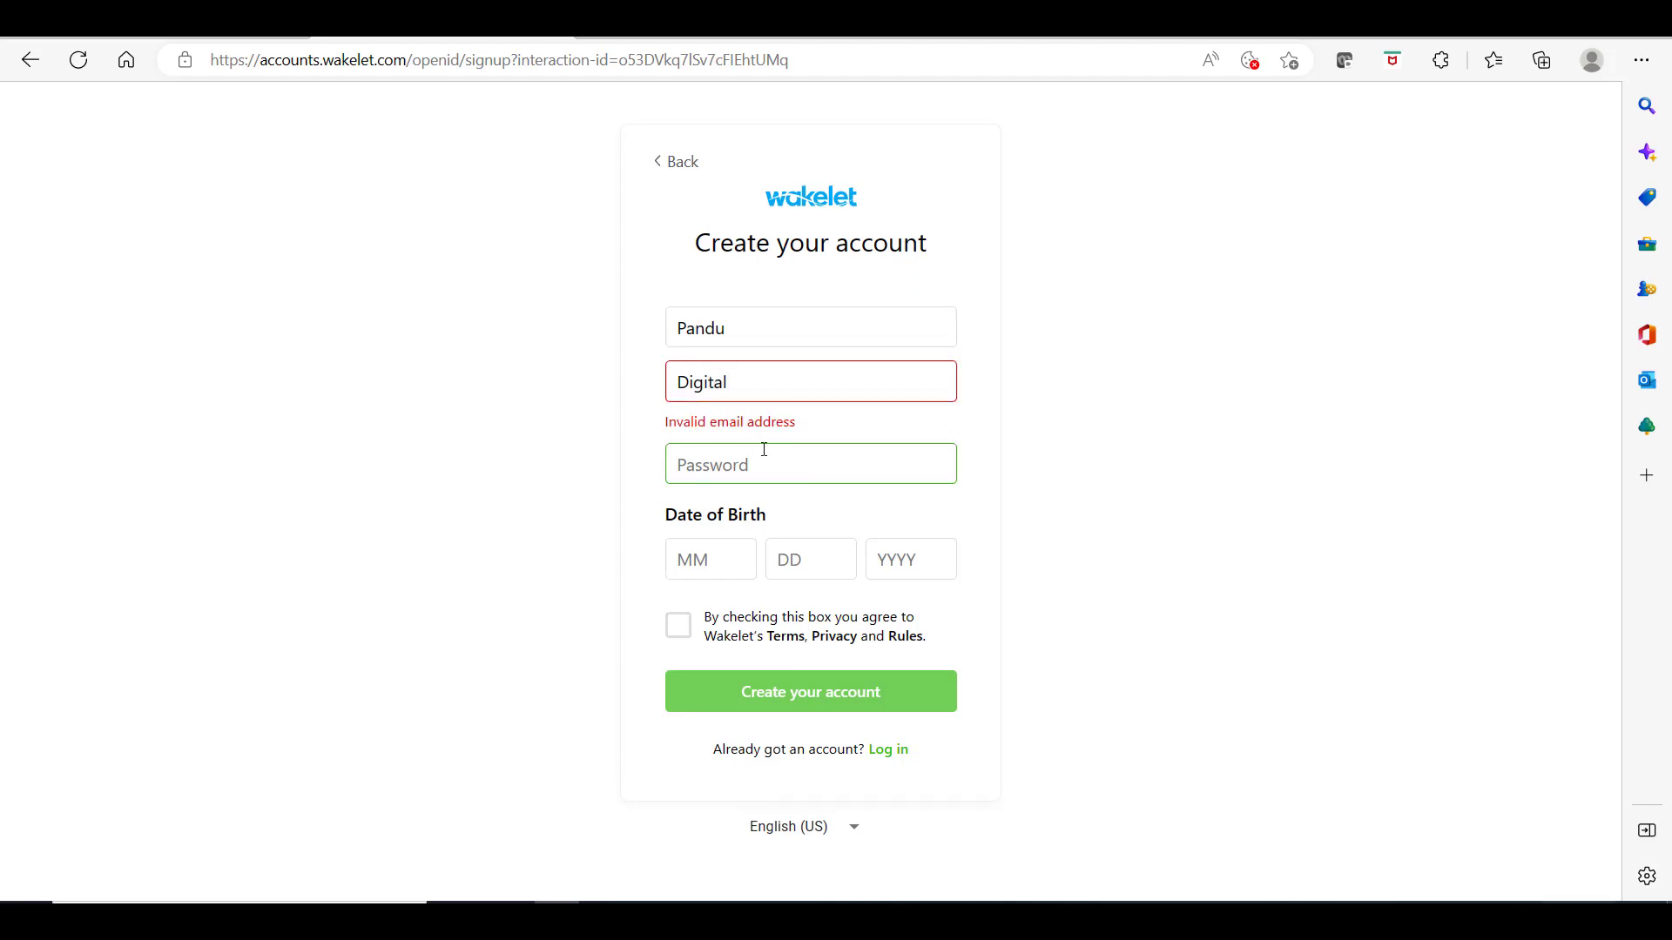
click(747, 327)
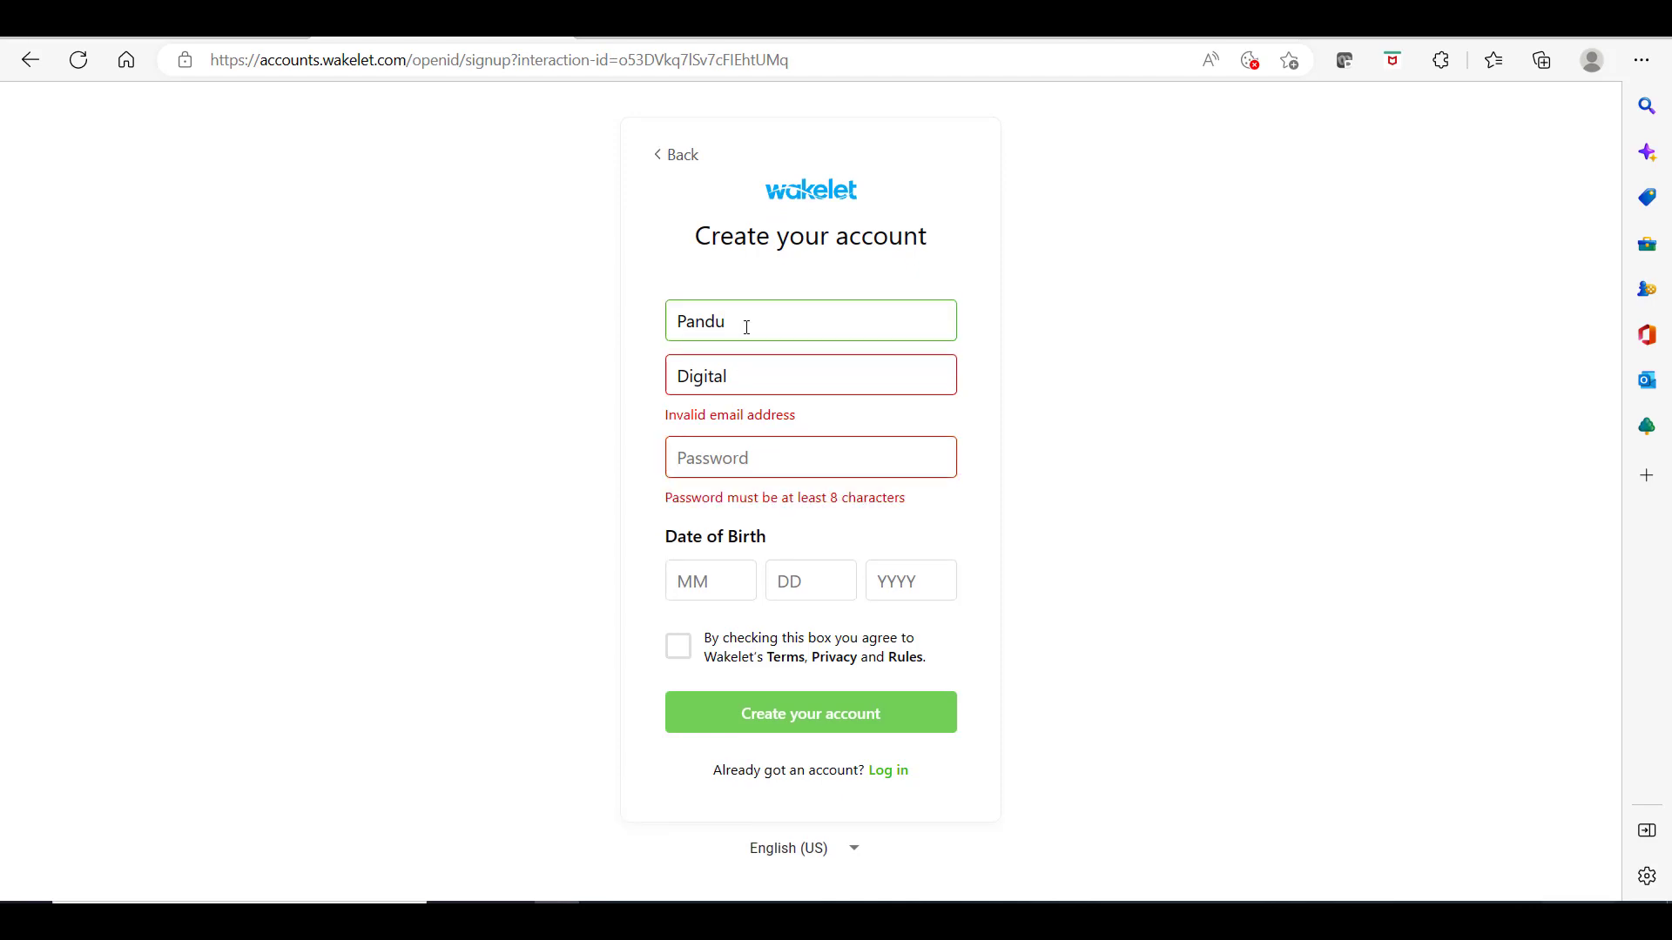
drag(764, 368, 617, 379)
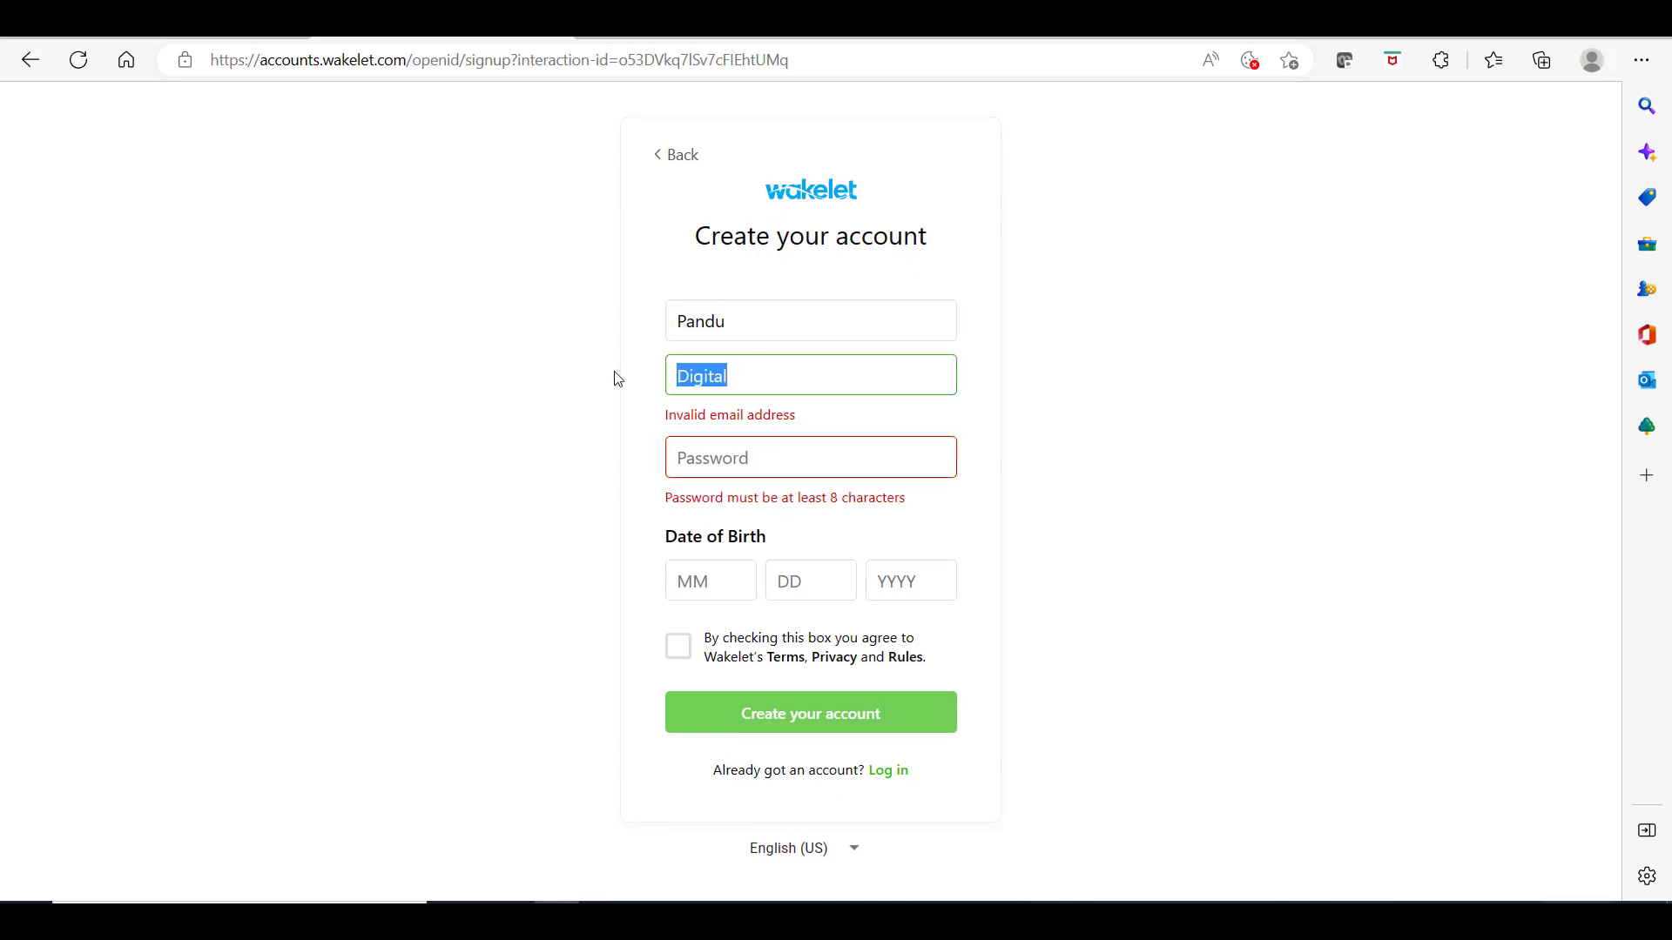
key(BackSpace)
click(783, 325)
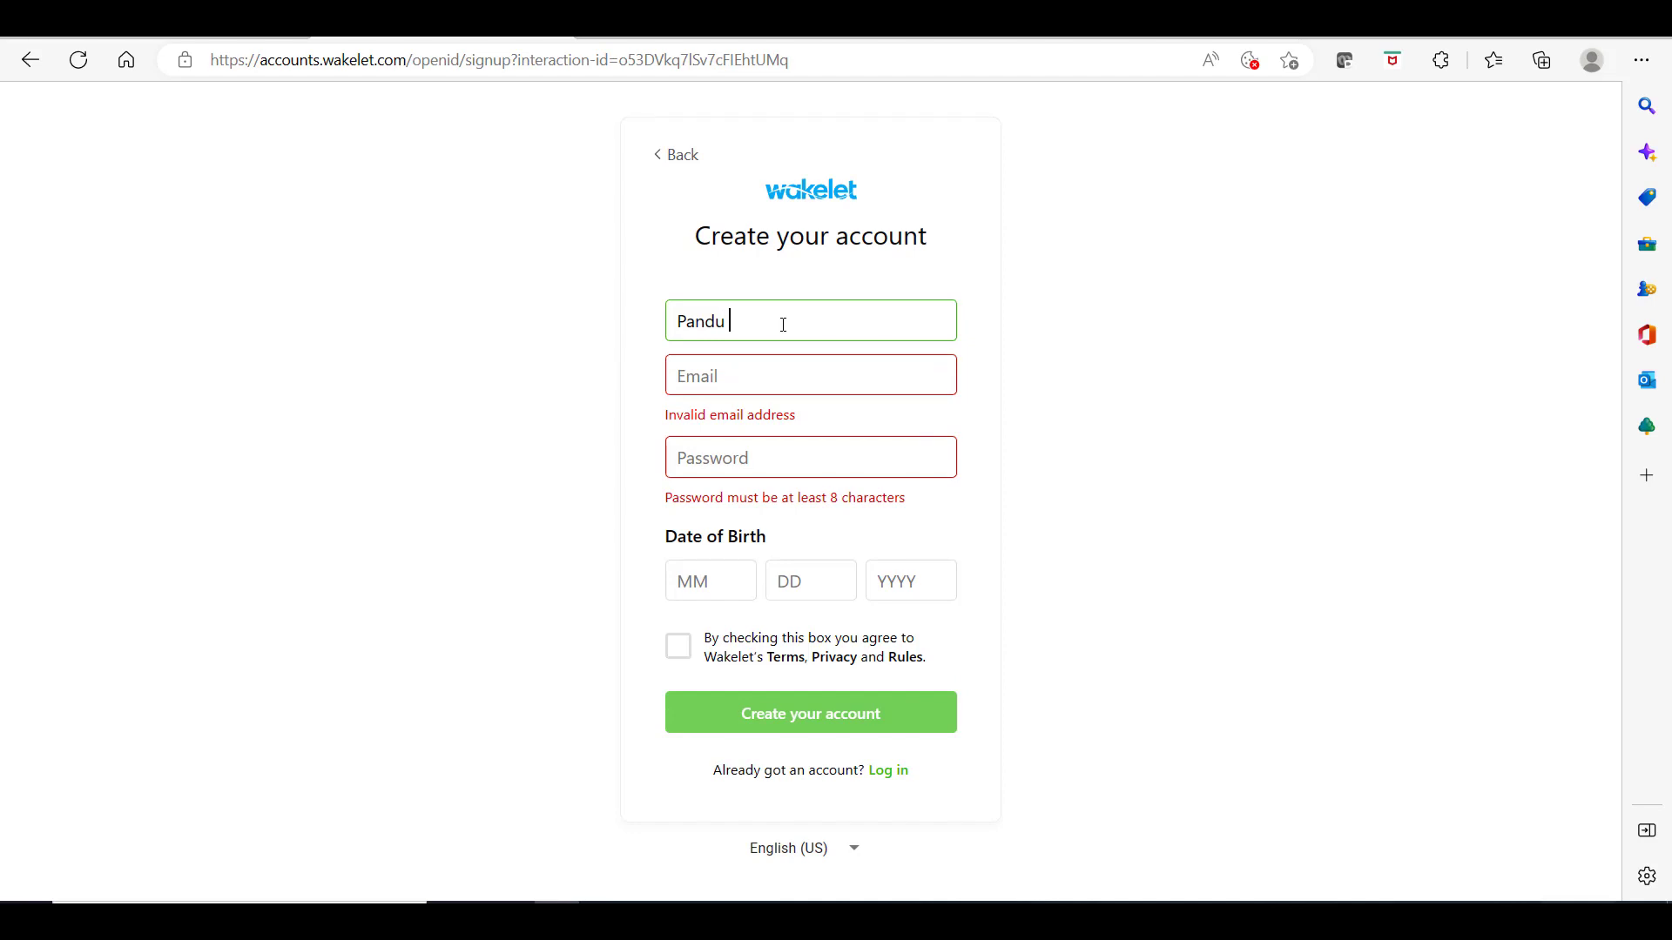
text(Digital)
Step: Fill in the e-mail, password and date of birth, accept the terms, and create the account
key(Tab)
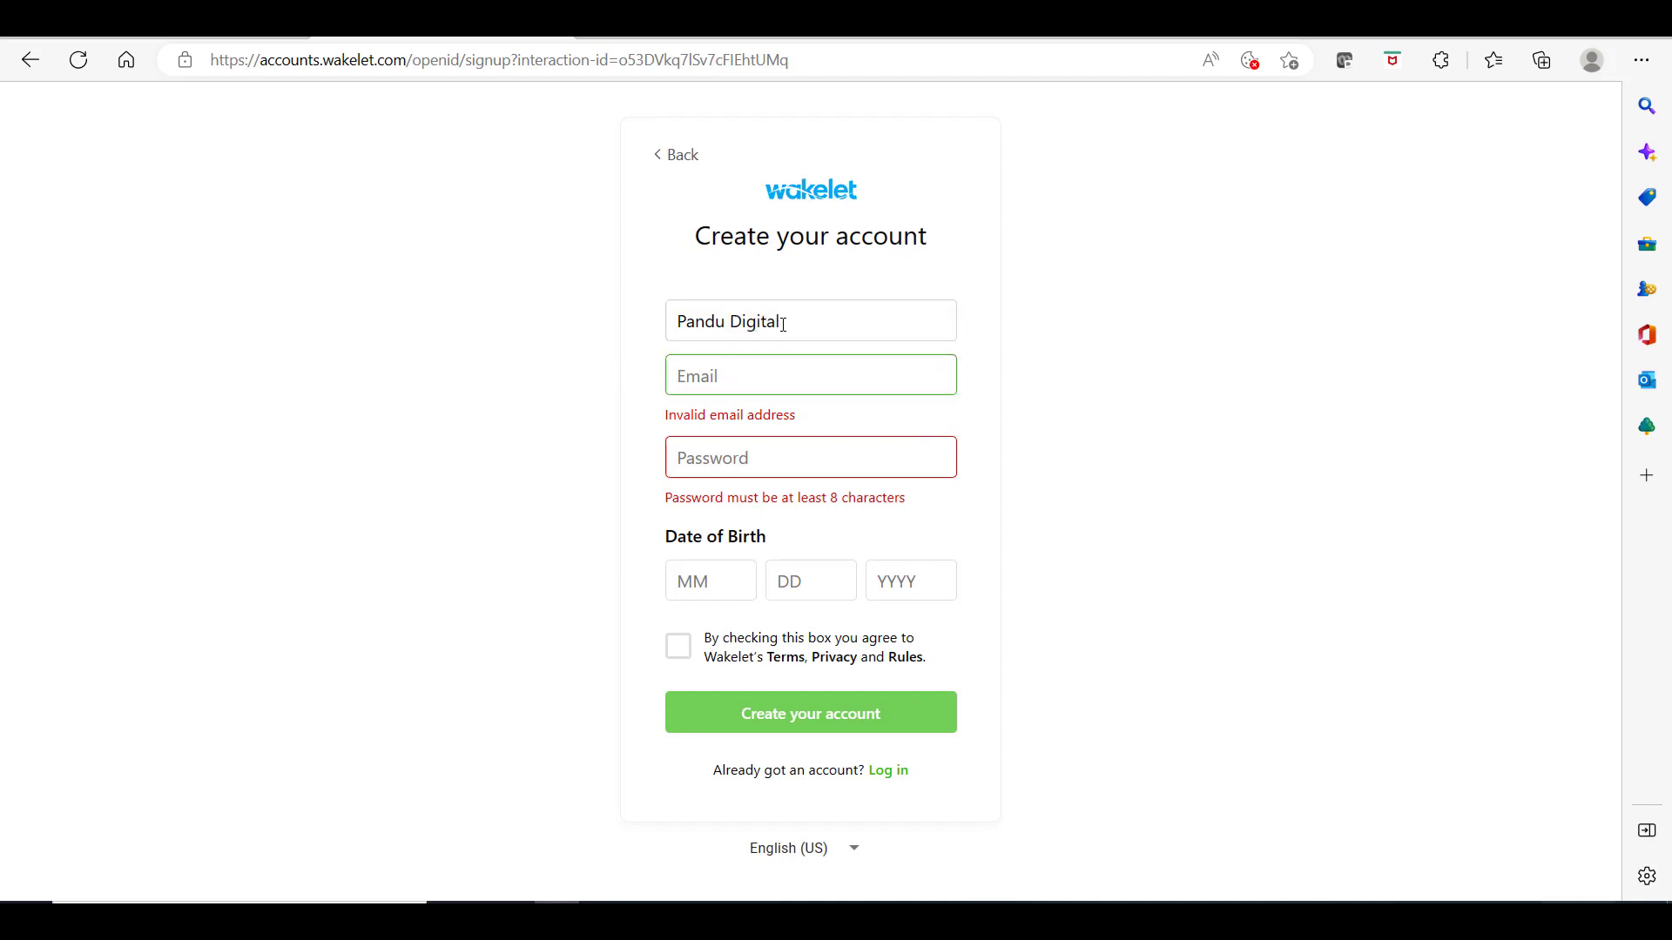
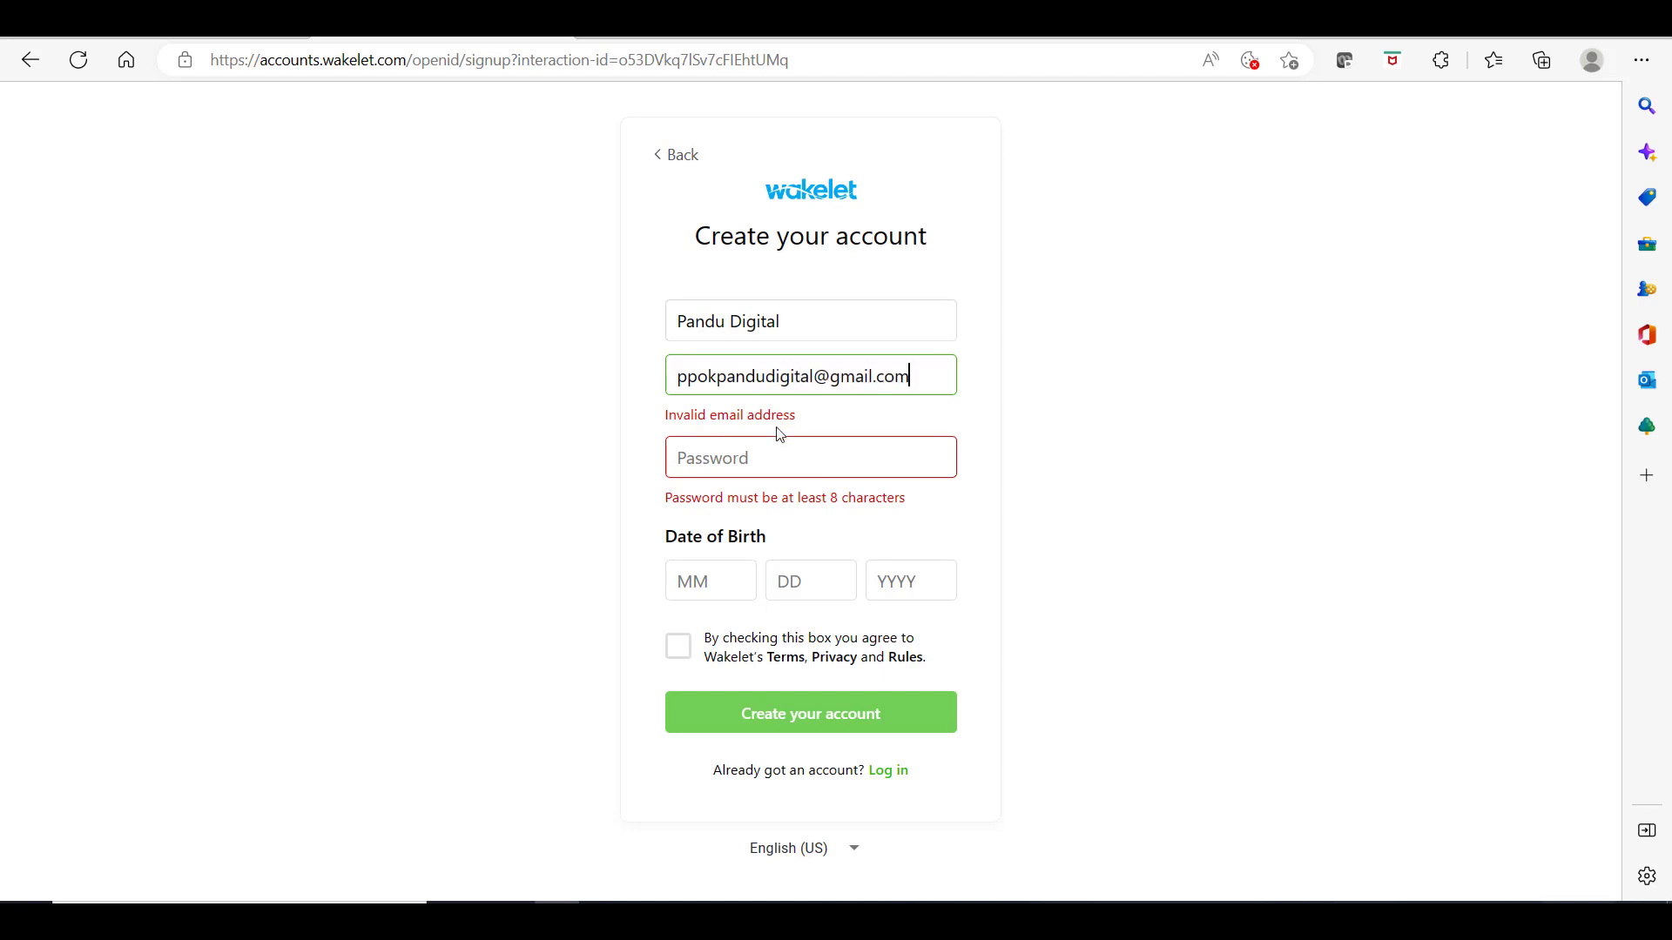
click(770, 470)
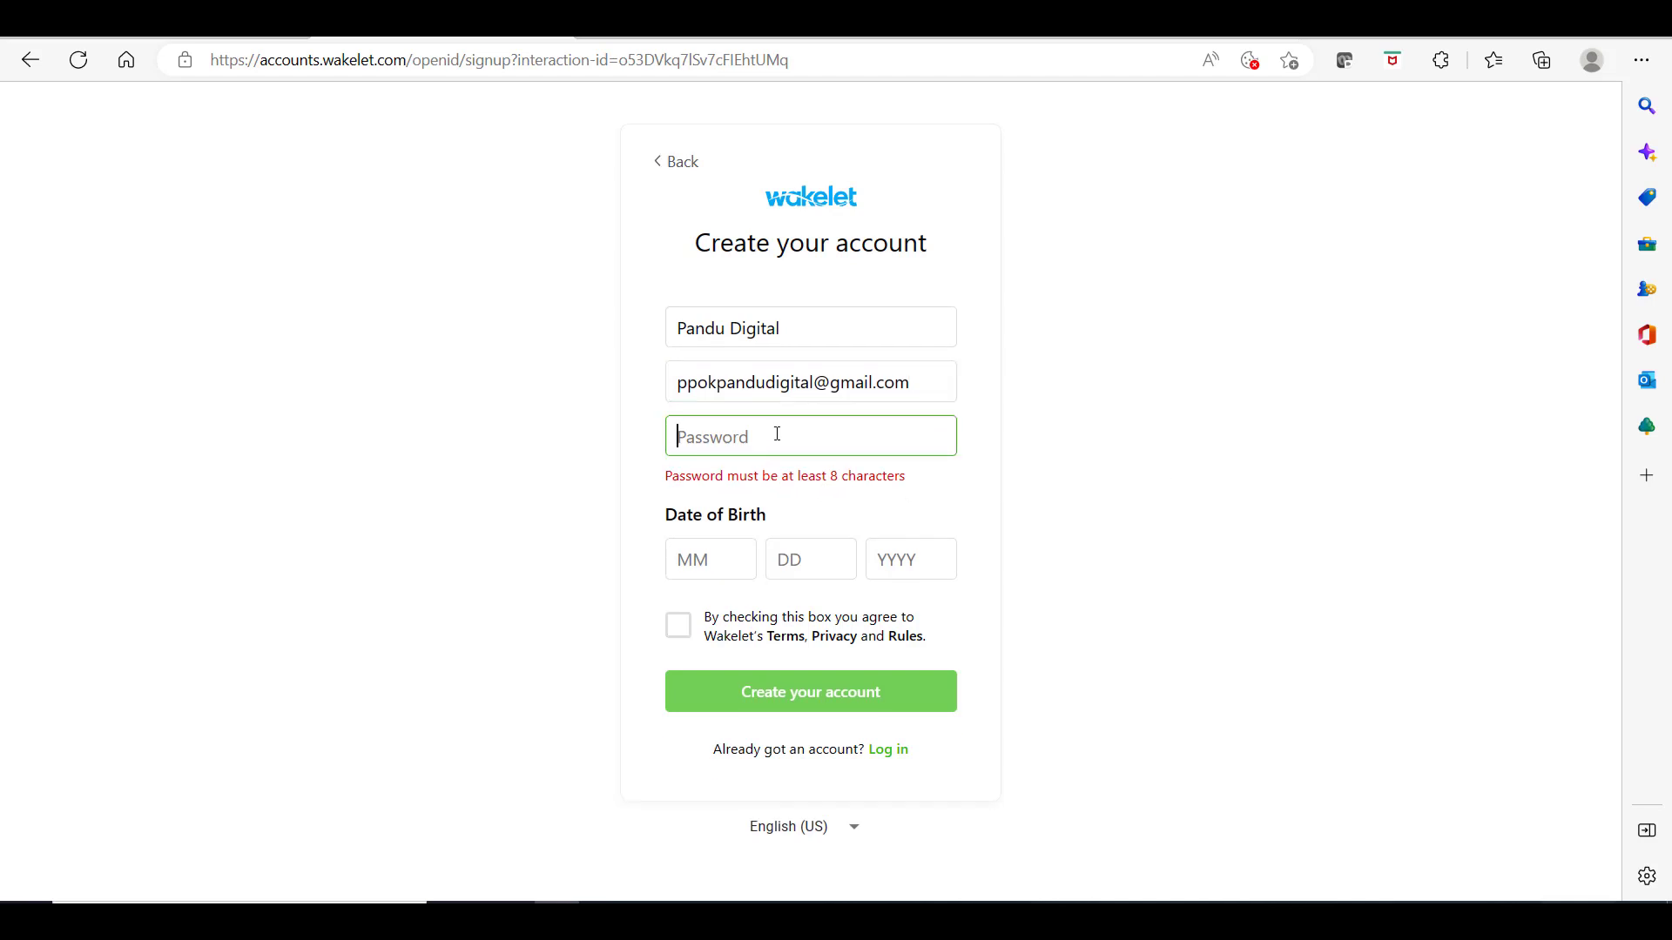
text(••••••••)
click(713, 560)
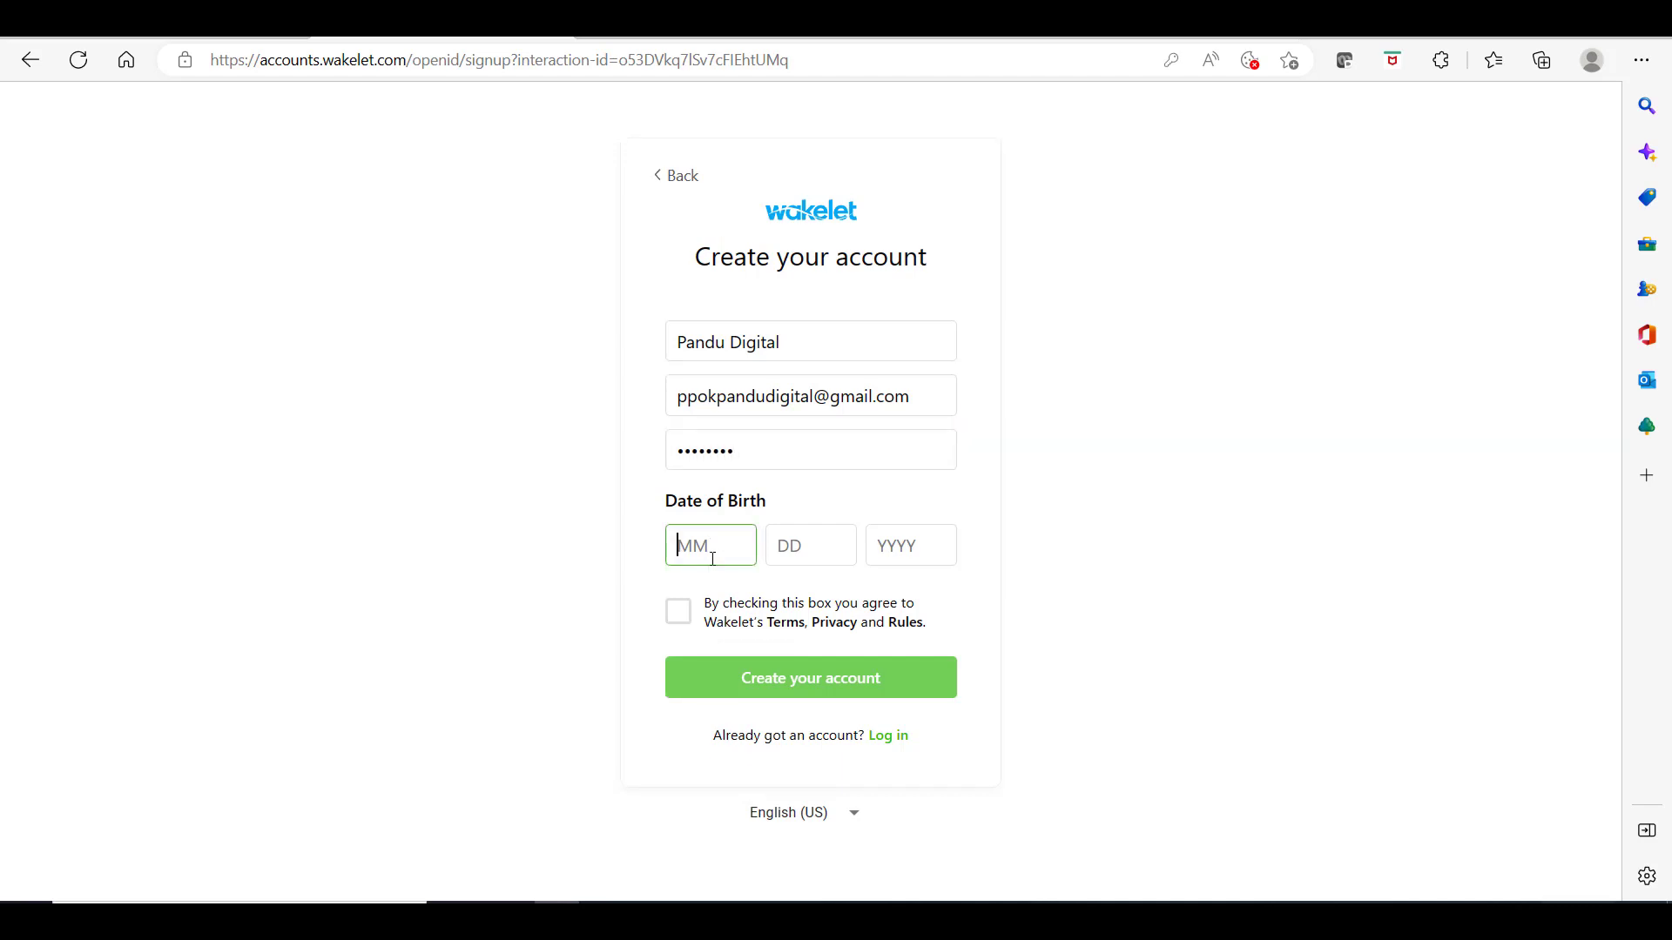
text(01)
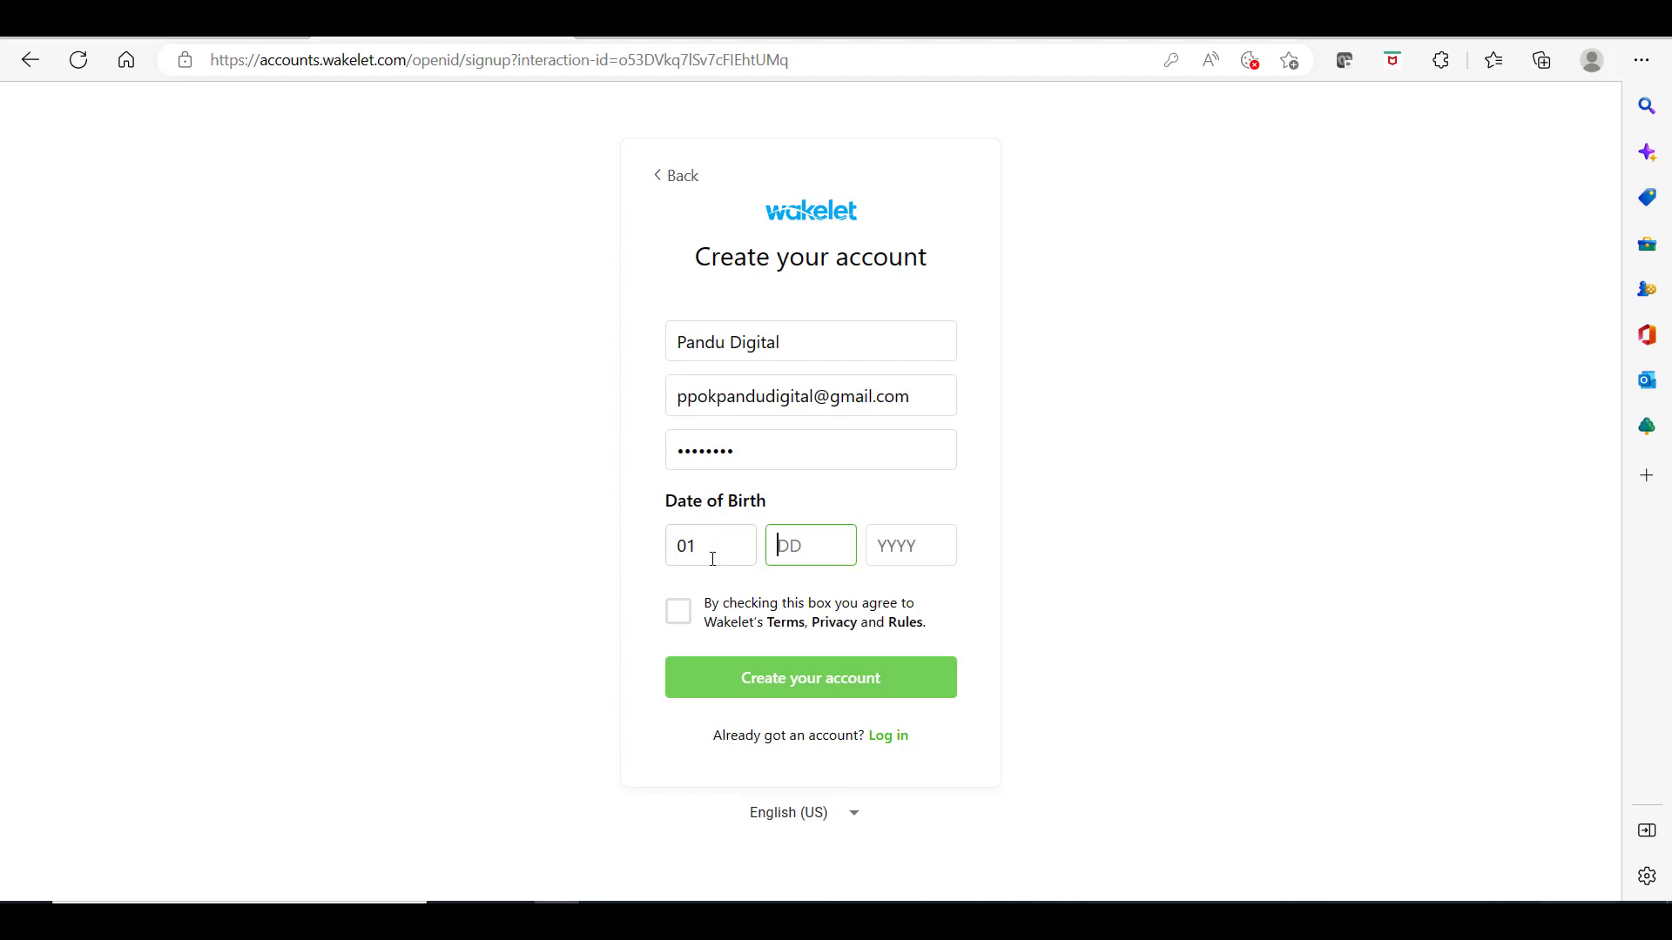
text(01)
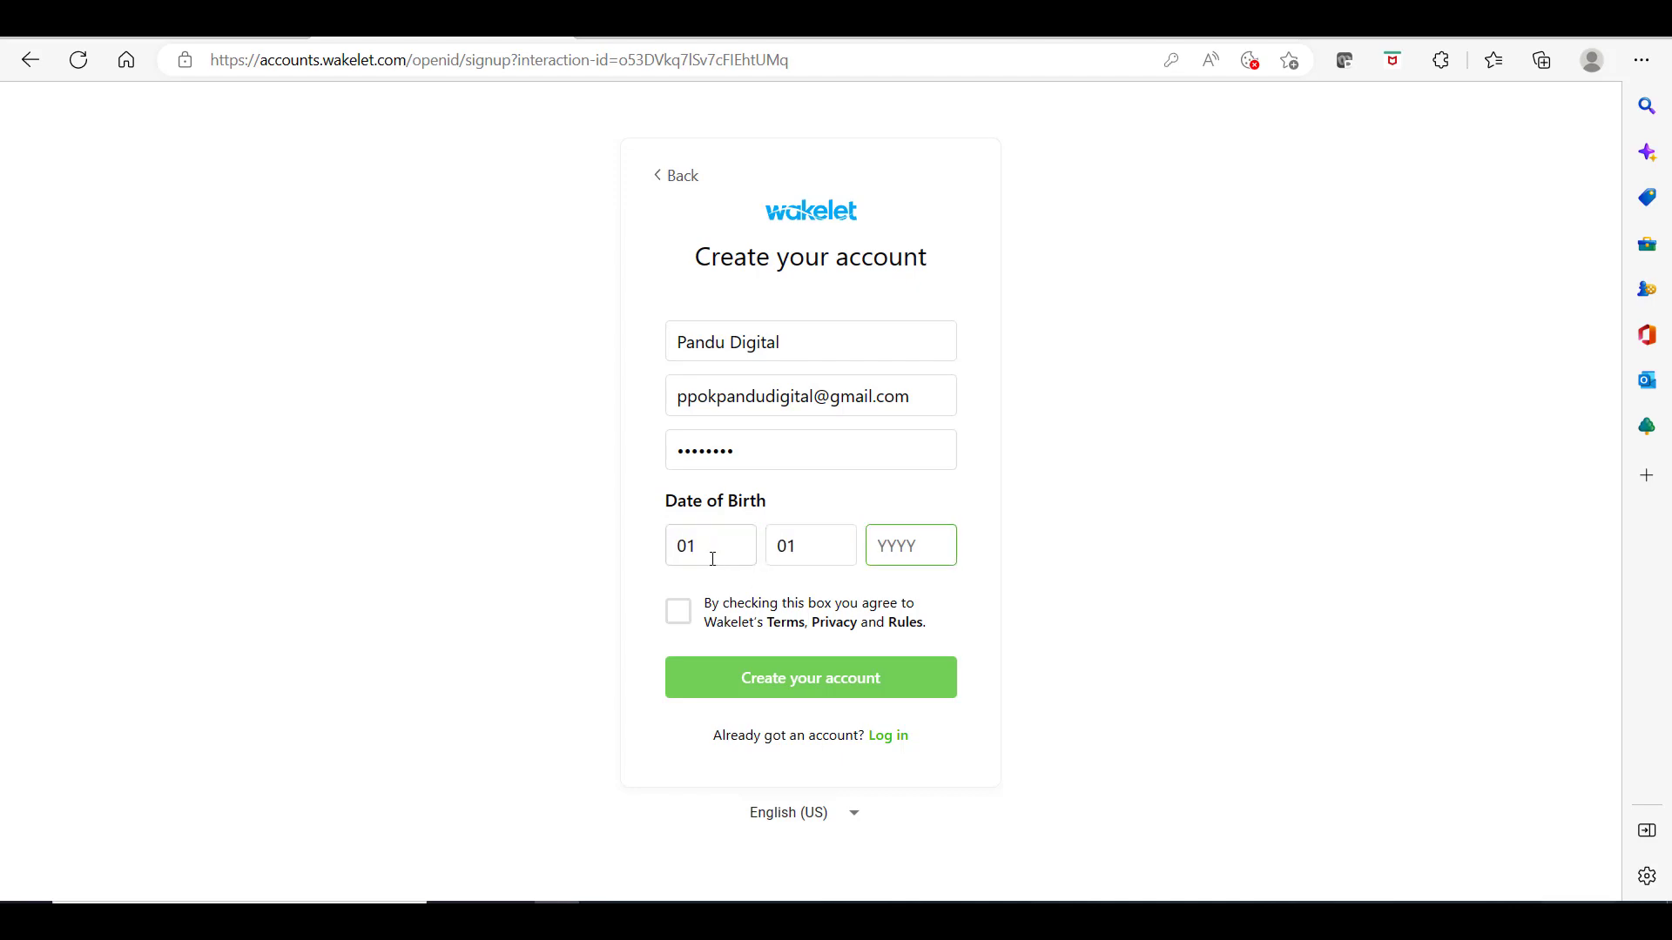
text(1991)
click(677, 612)
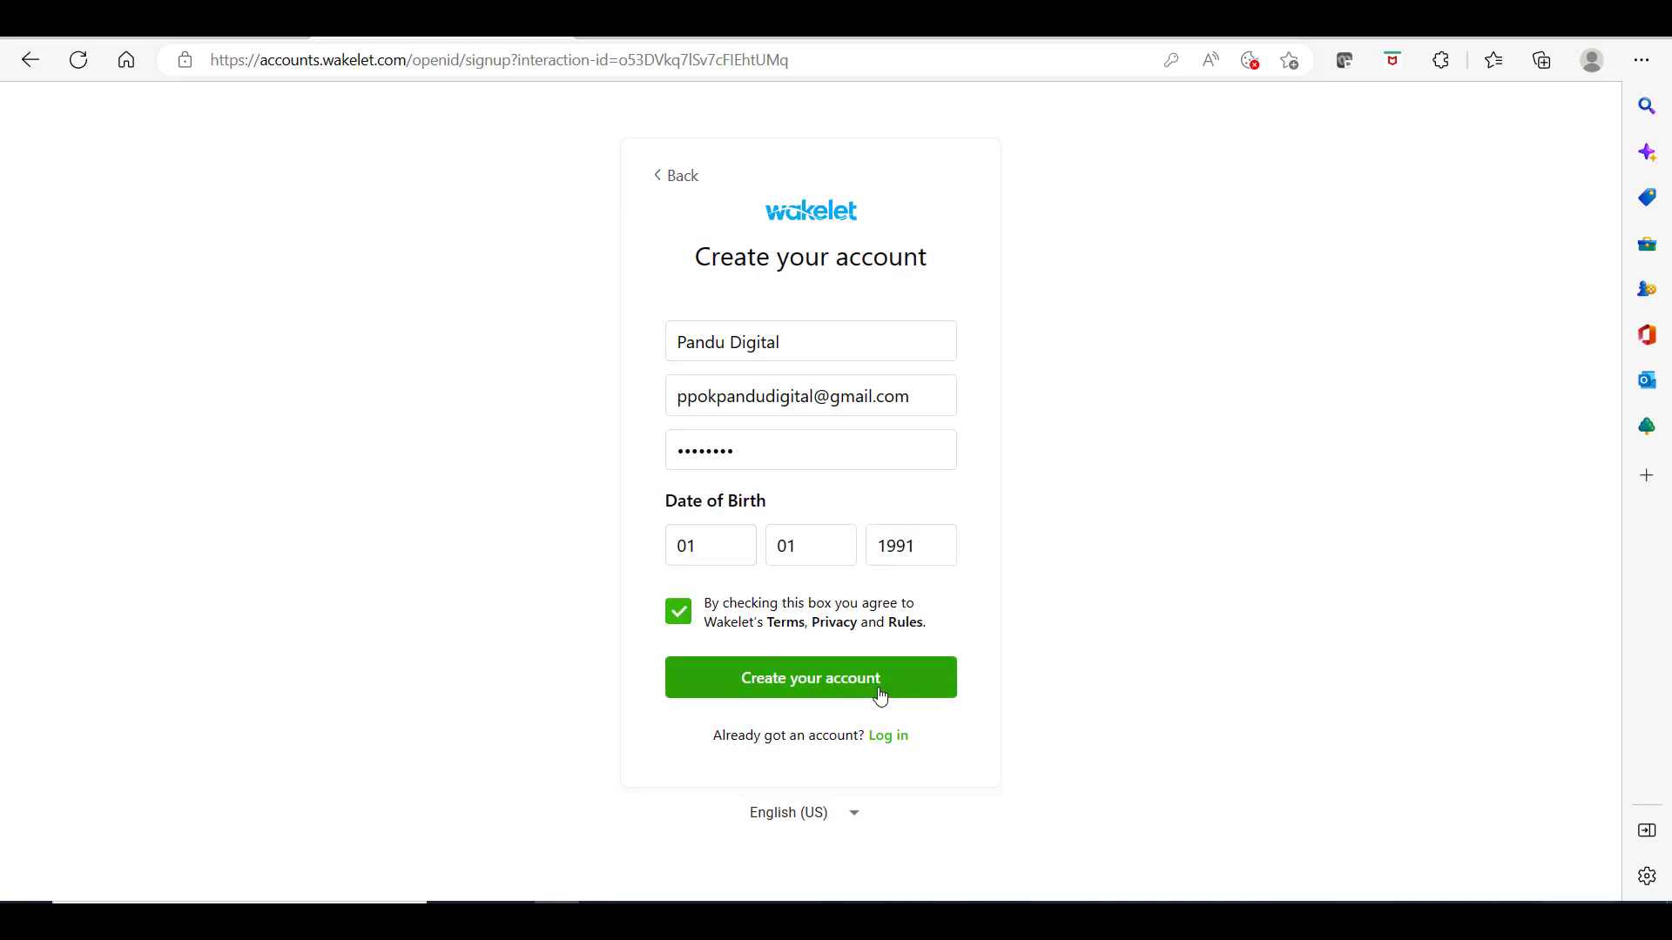
click(827, 687)
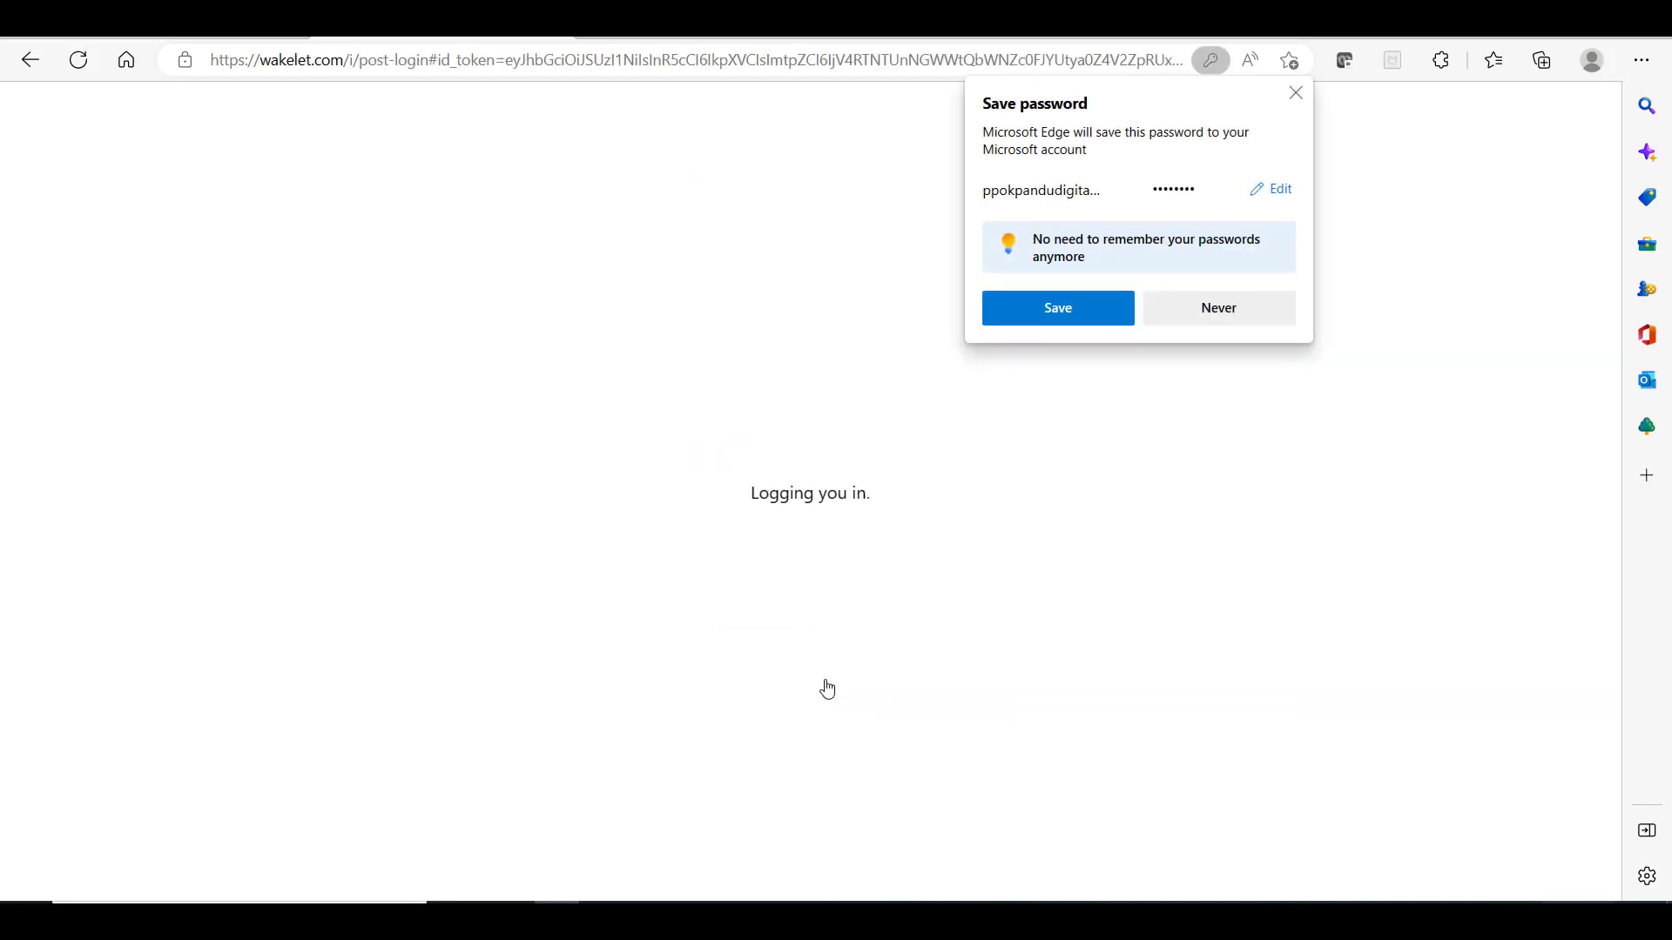
Step: Save the new Wakelet password in Edge's Save password prompt
click(1044, 319)
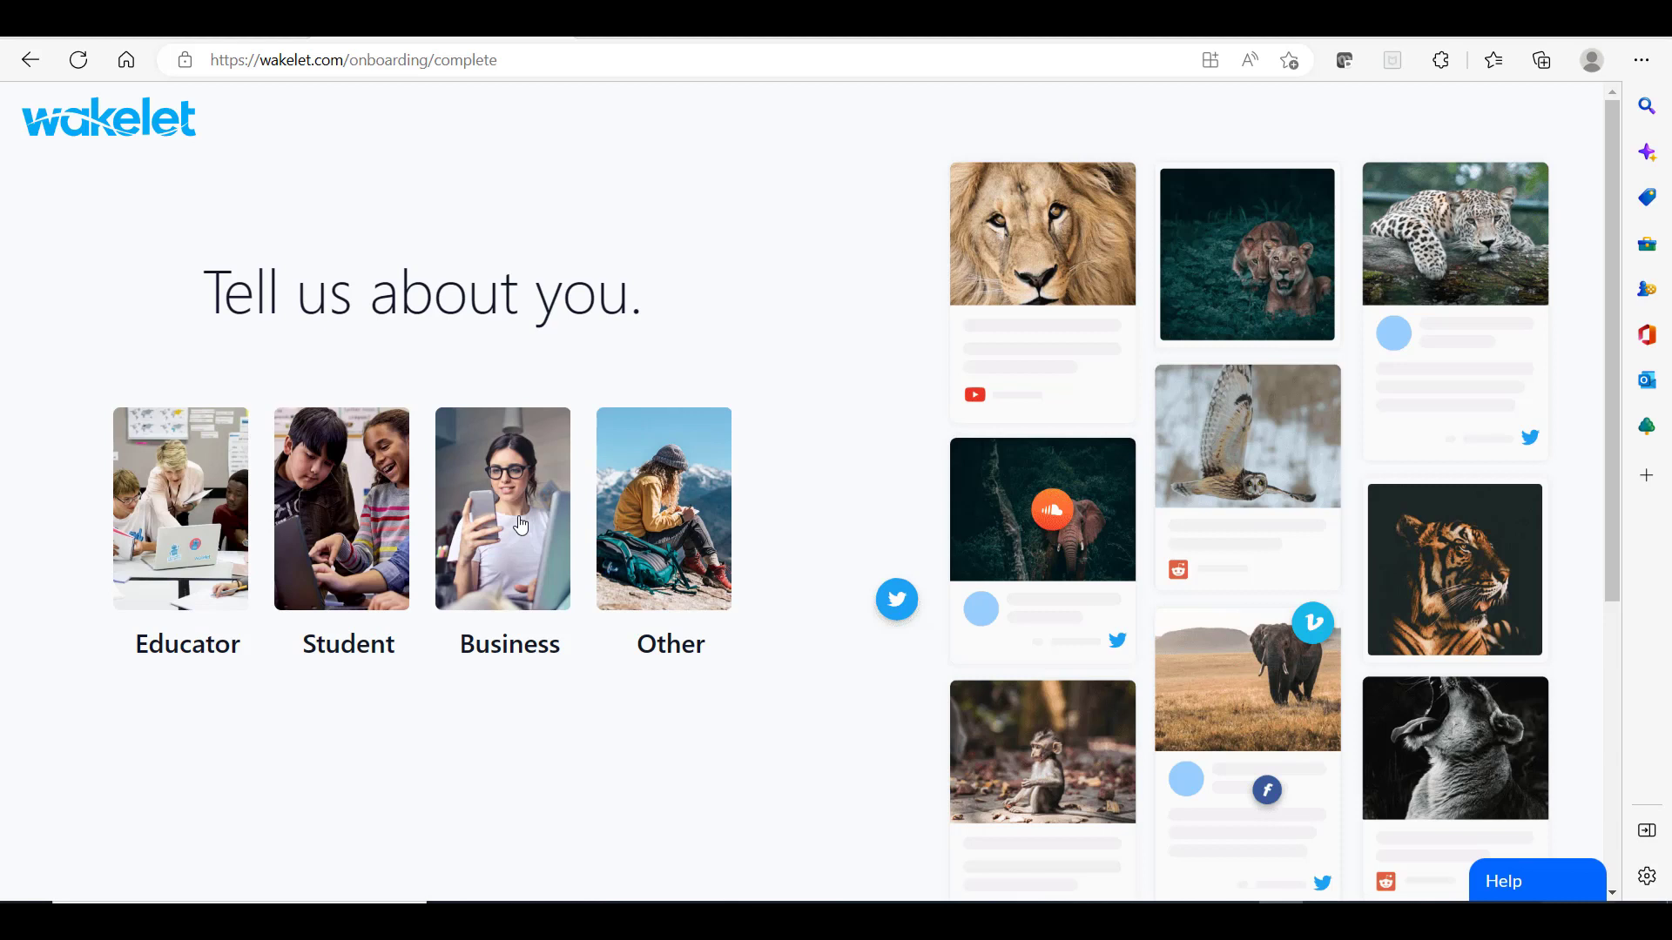
Step: Choose Educator as the account type and set the country to Indonesia
click(154, 516)
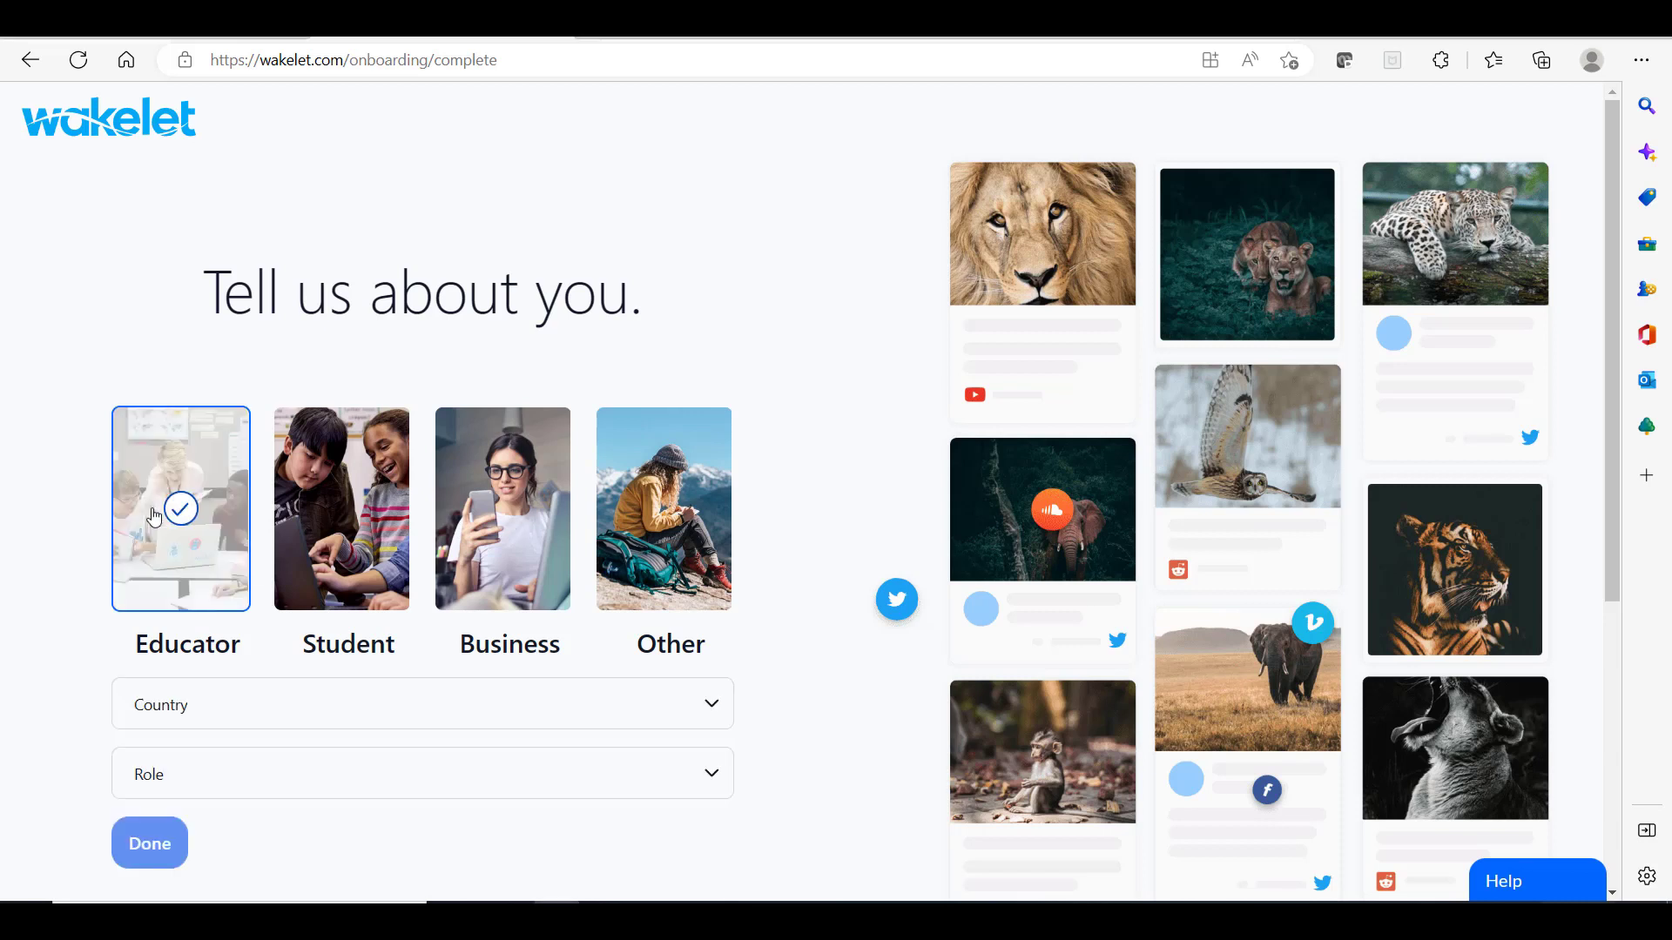
click(269, 715)
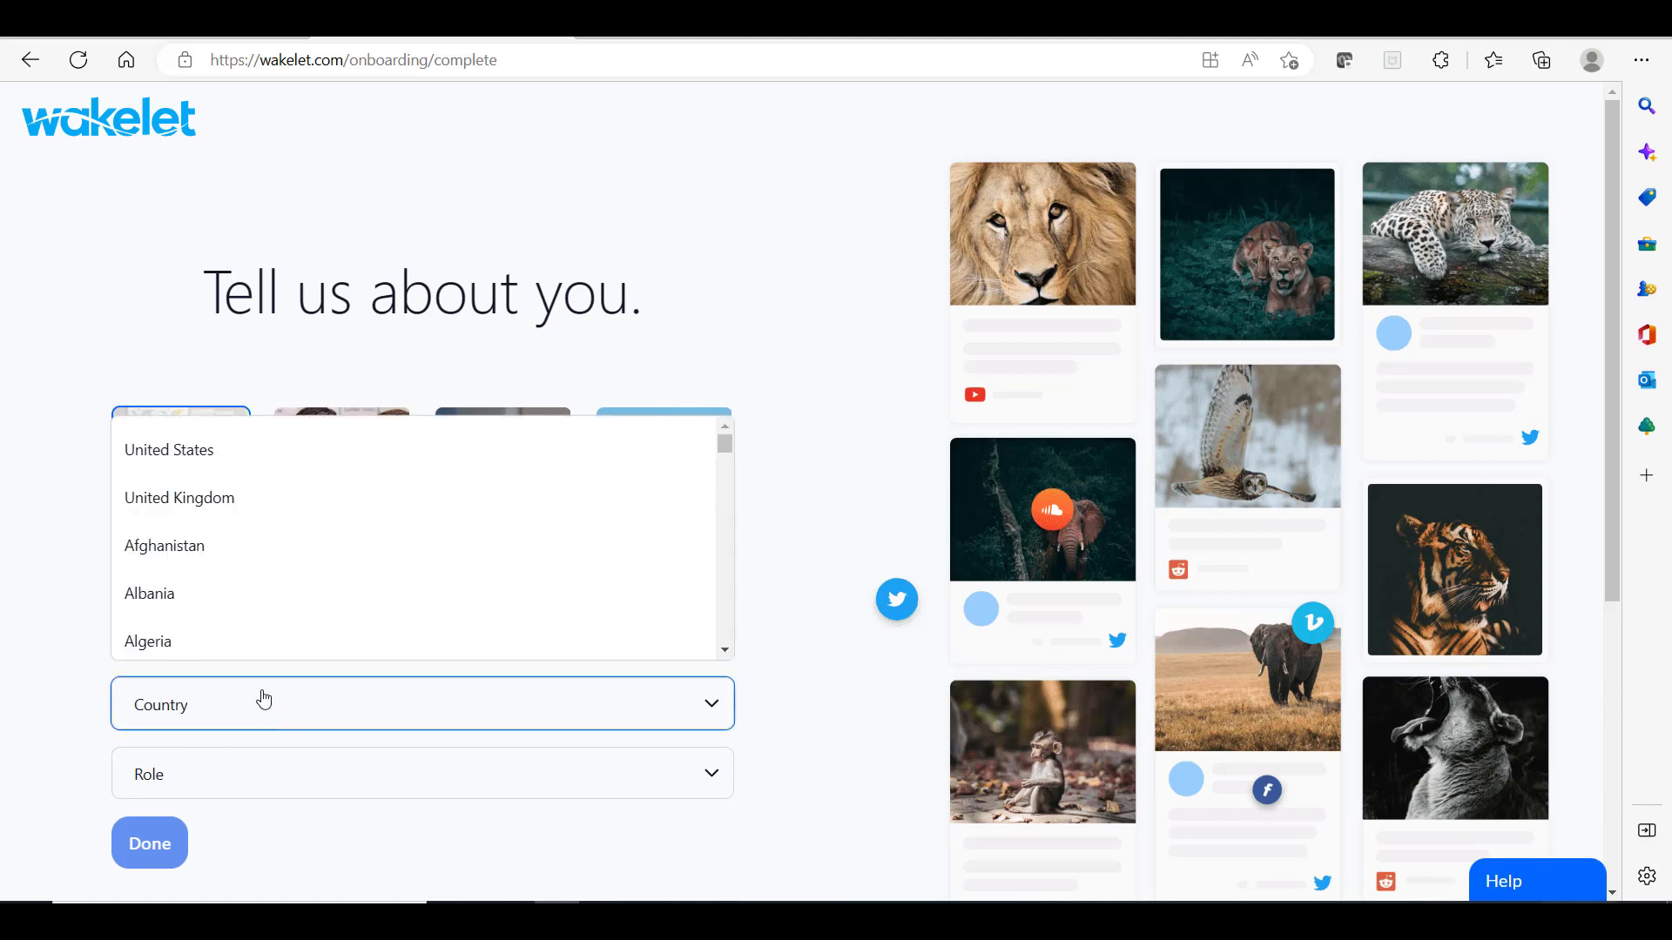
scroll(293, 611, down, 2)
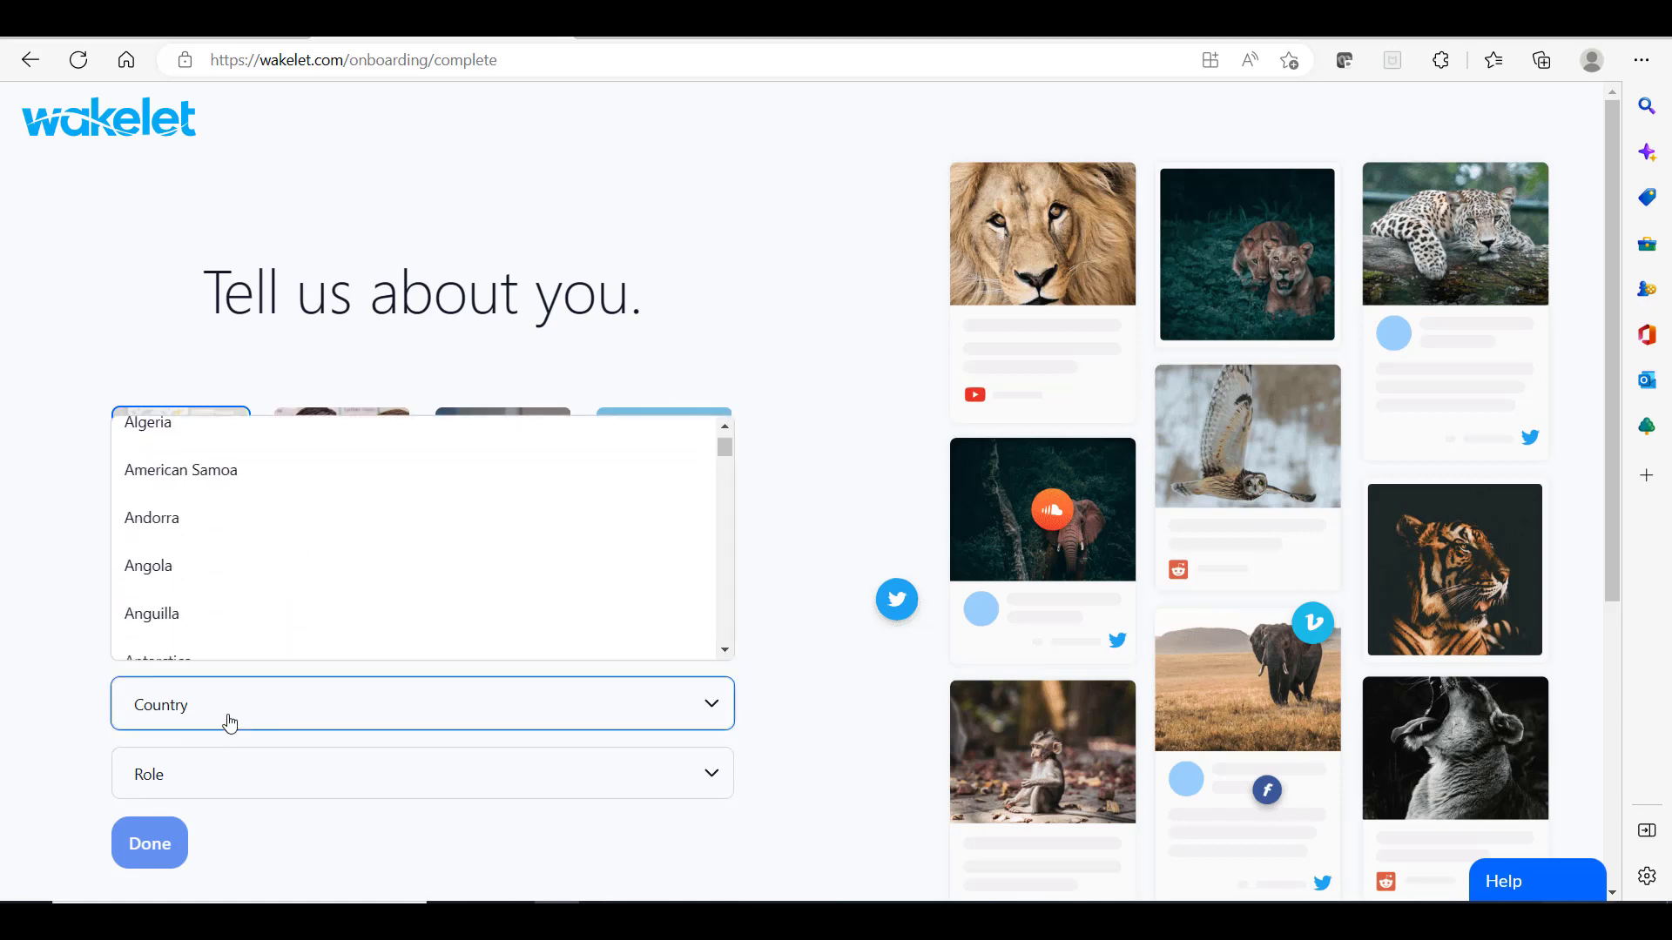
scroll(274, 627, down, 3)
scroll(275, 627, down, 10)
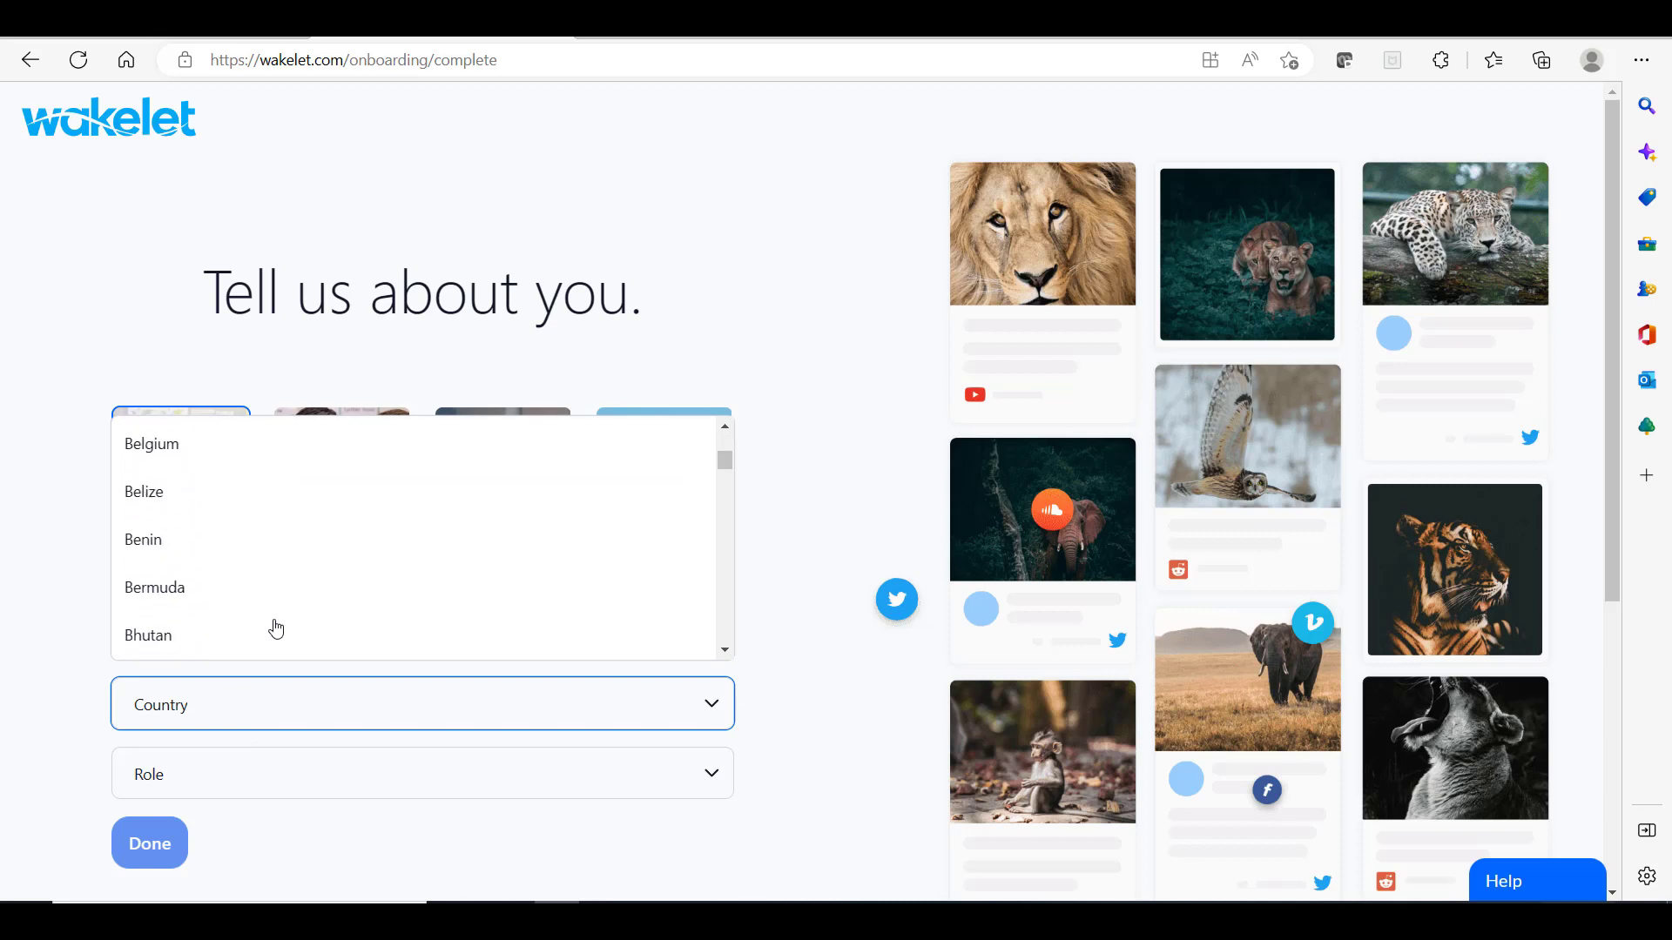
scroll(275, 627, down, 10)
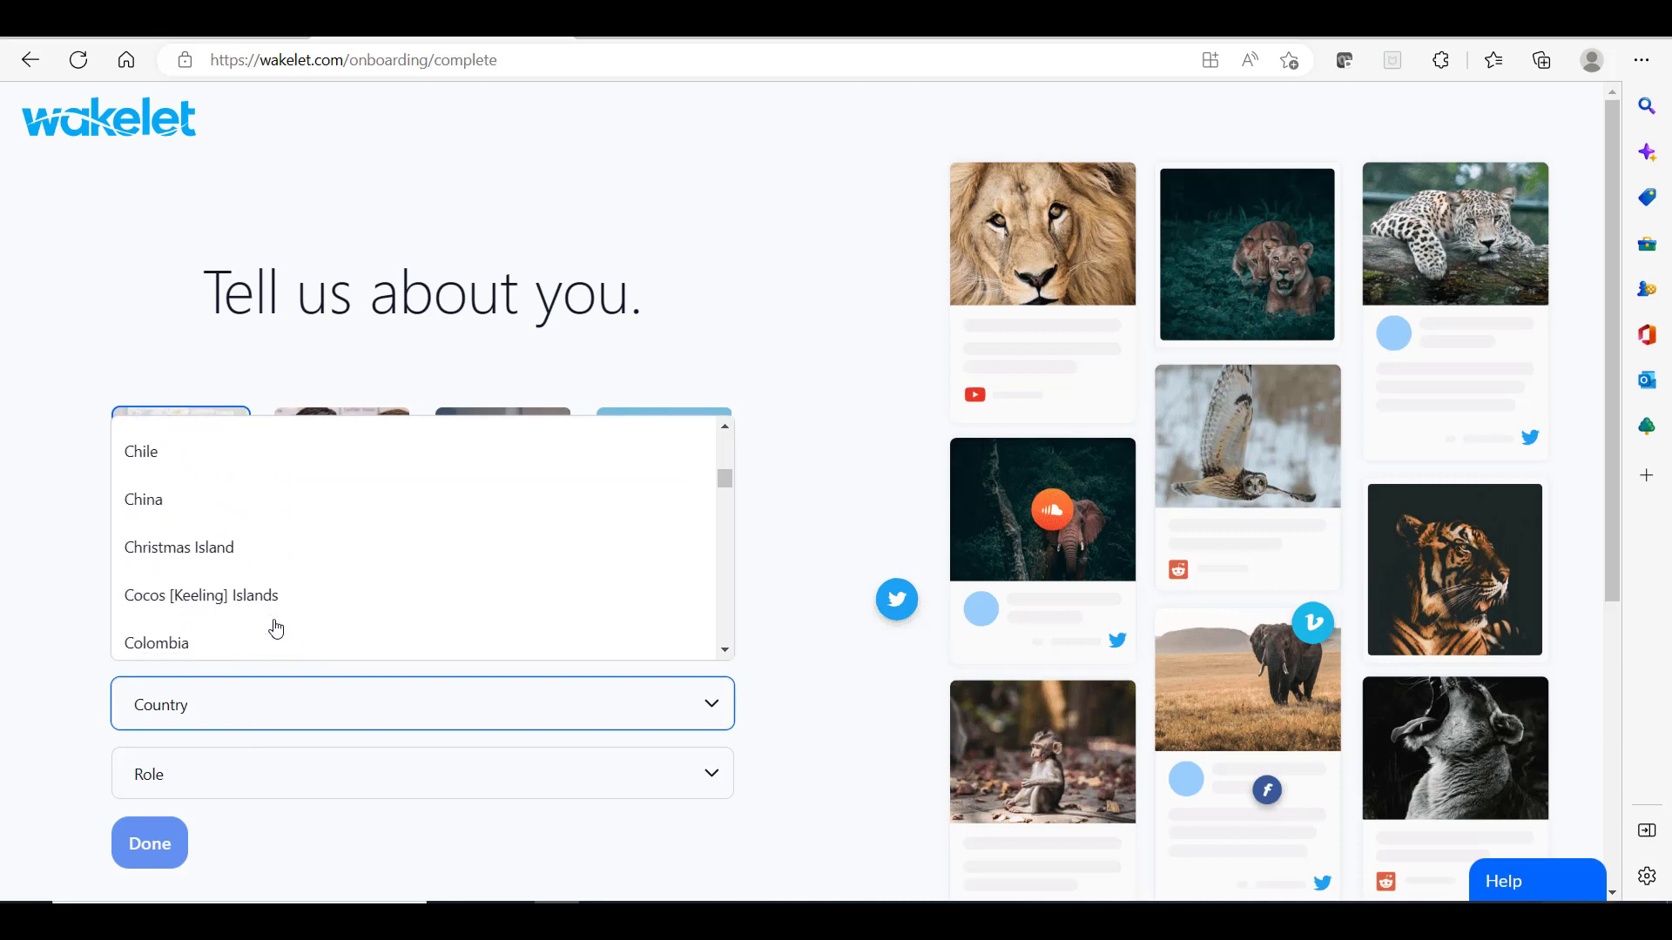
scroll(275, 627, down, 10)
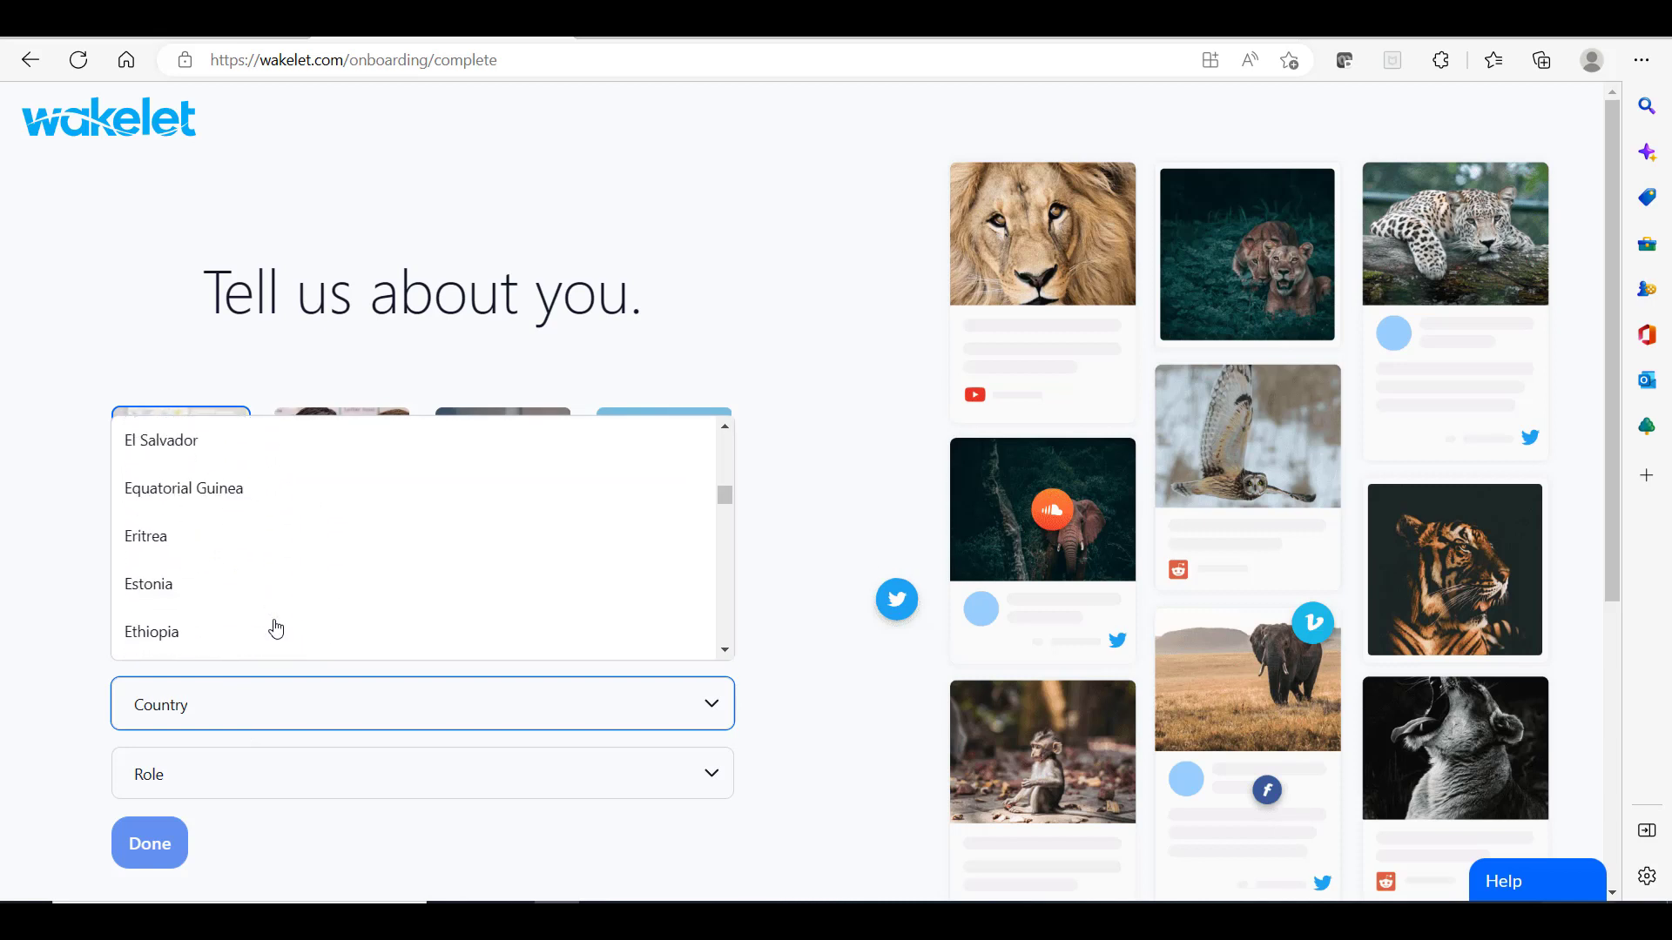
scroll(276, 627, down, 10)
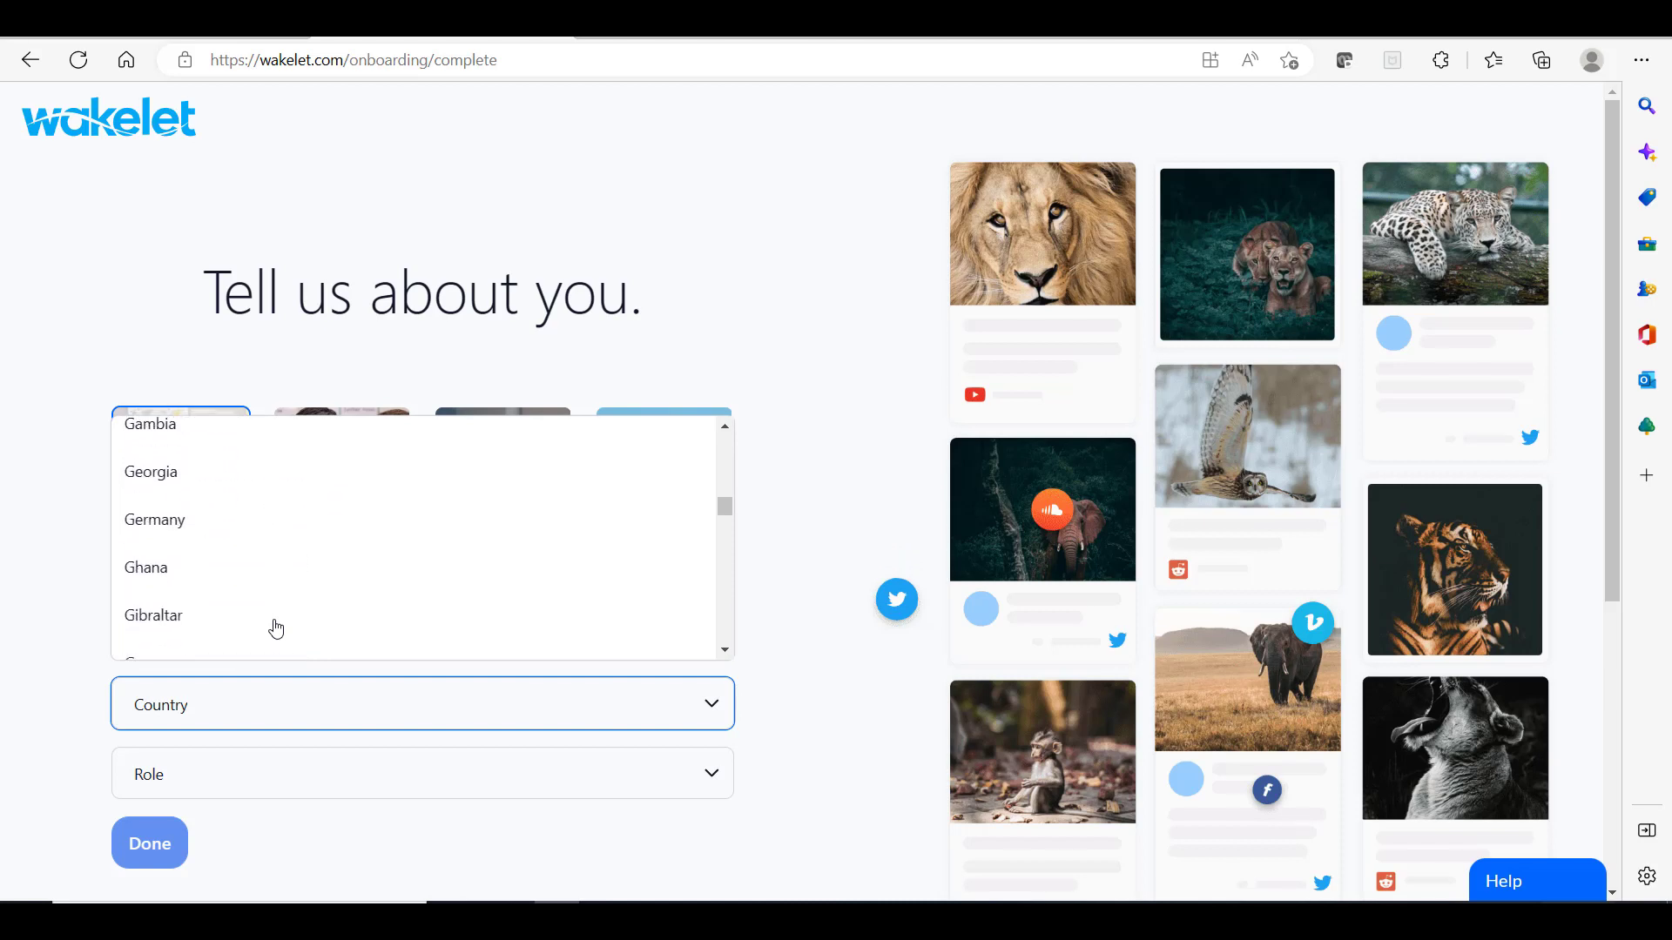
scroll(275, 627, down, 10)
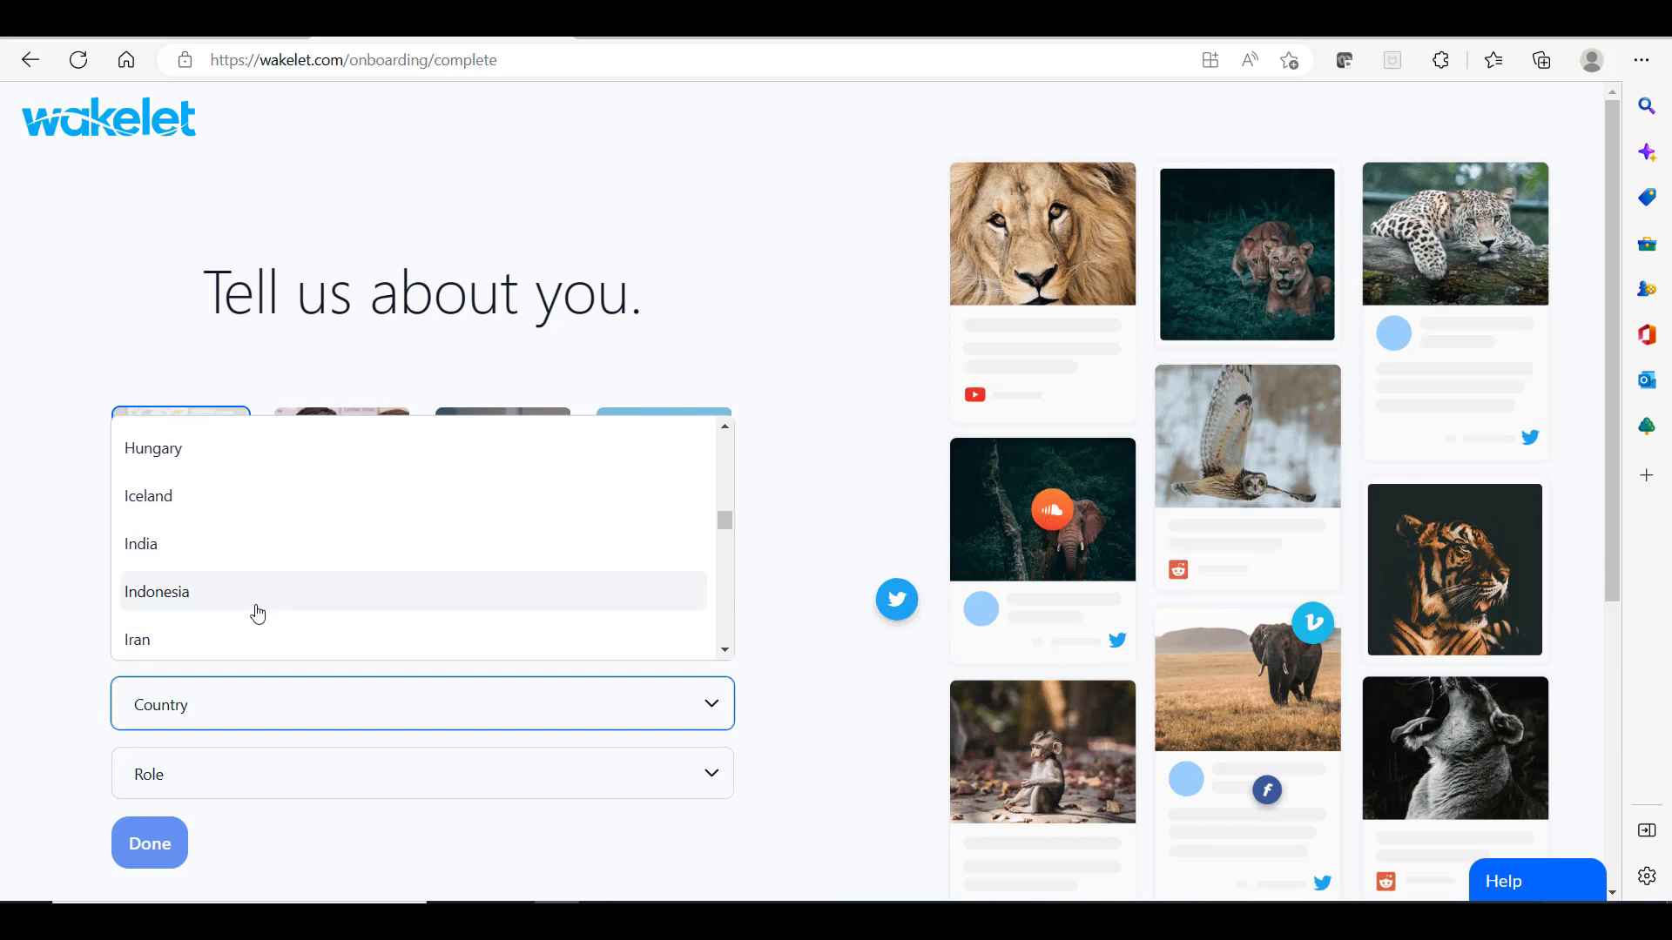
click(255, 608)
Step: Set the role to High school (ages 14-18) and submit the profile details
click(340, 786)
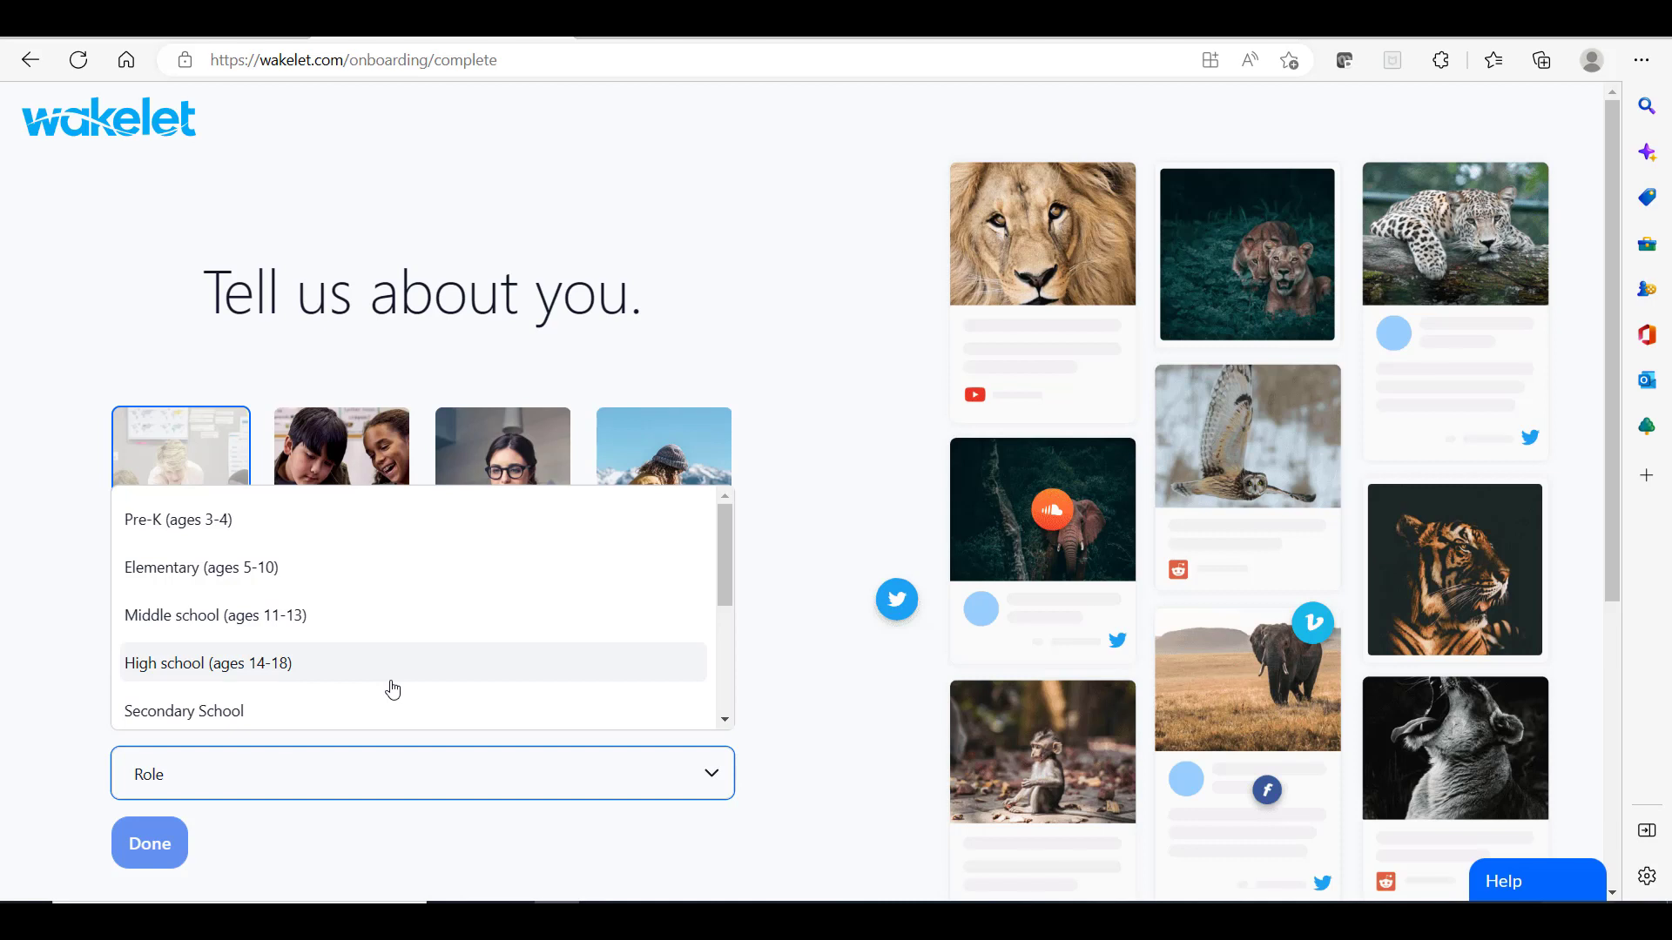
scroll(392, 690, down, 3)
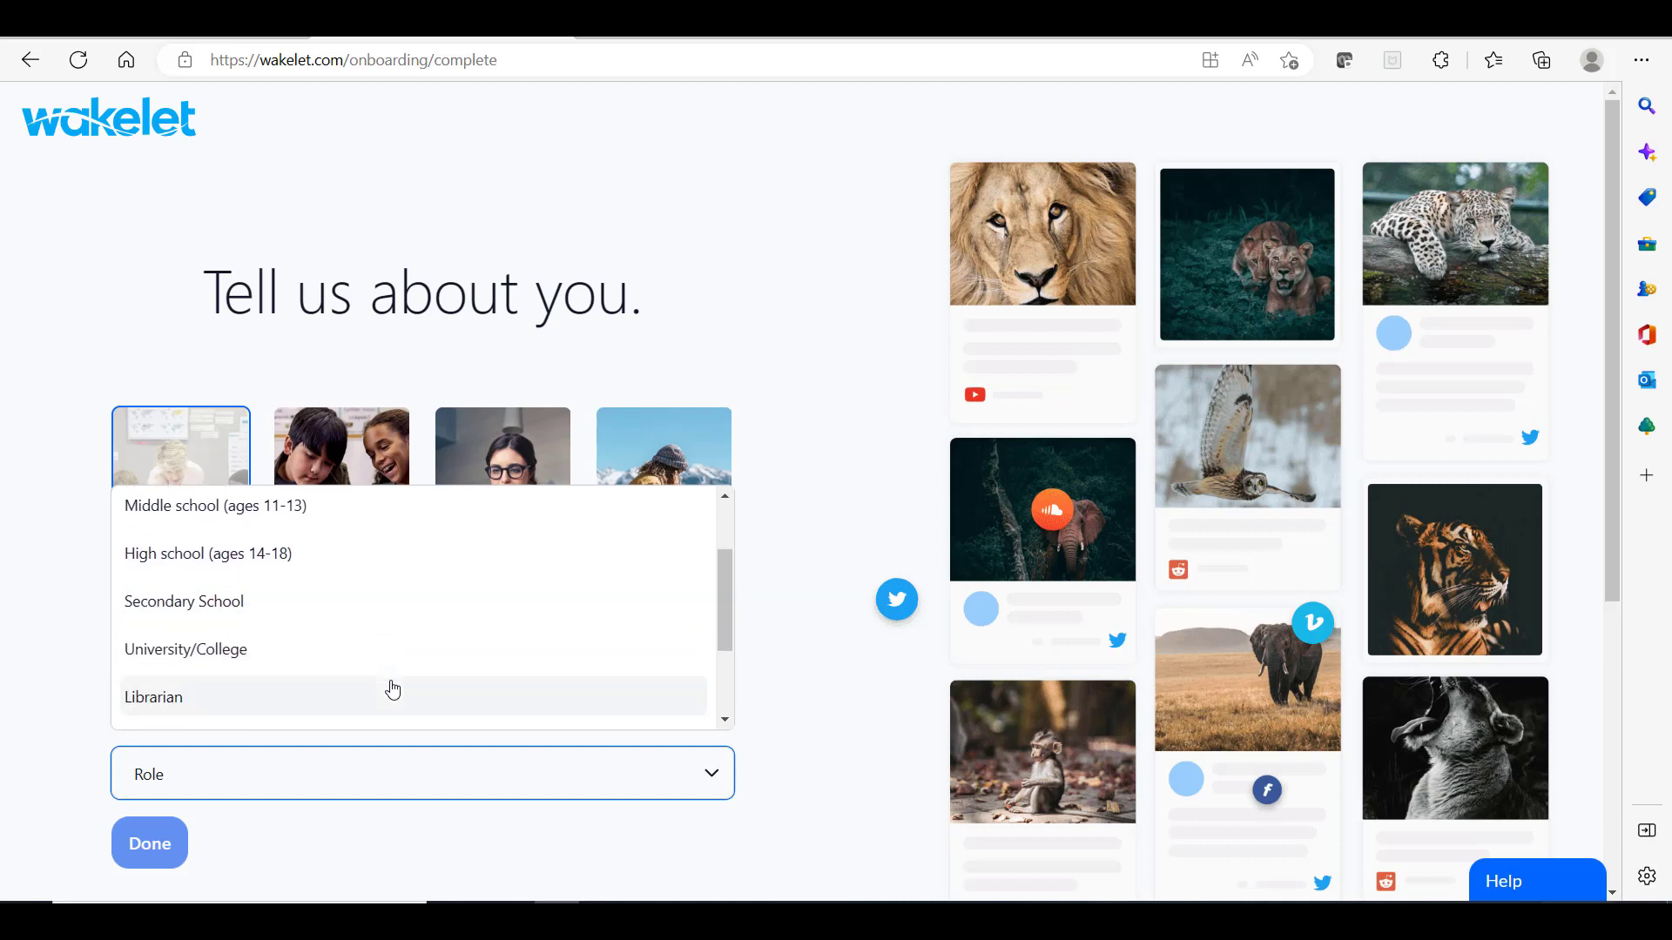
click(265, 557)
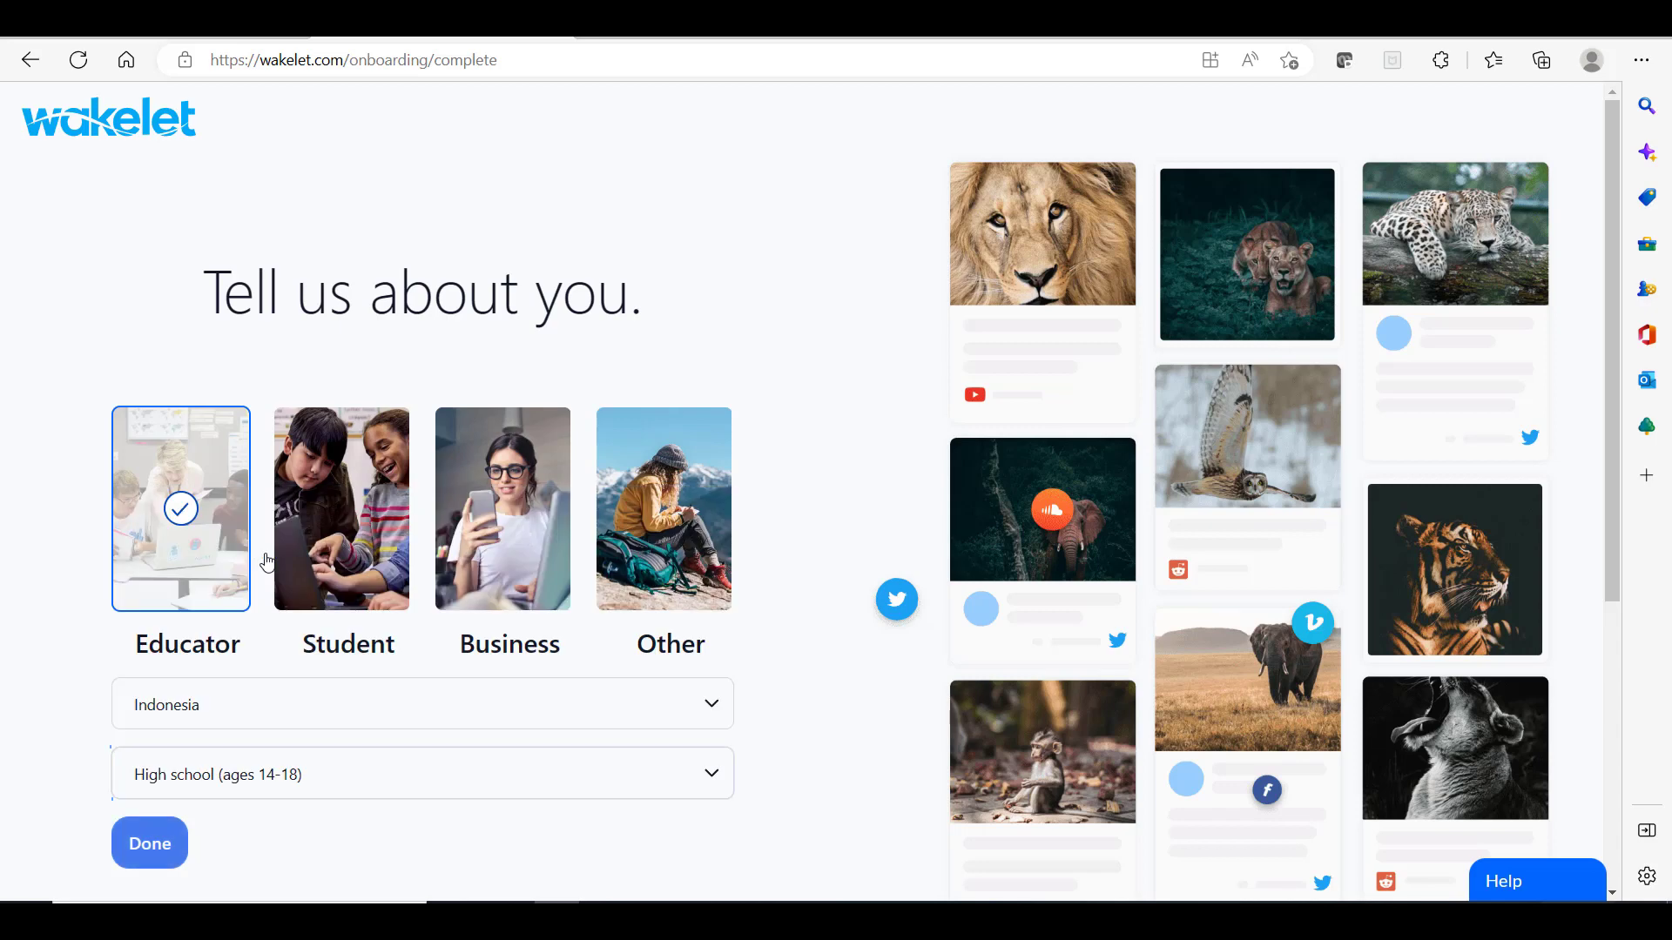
click(148, 848)
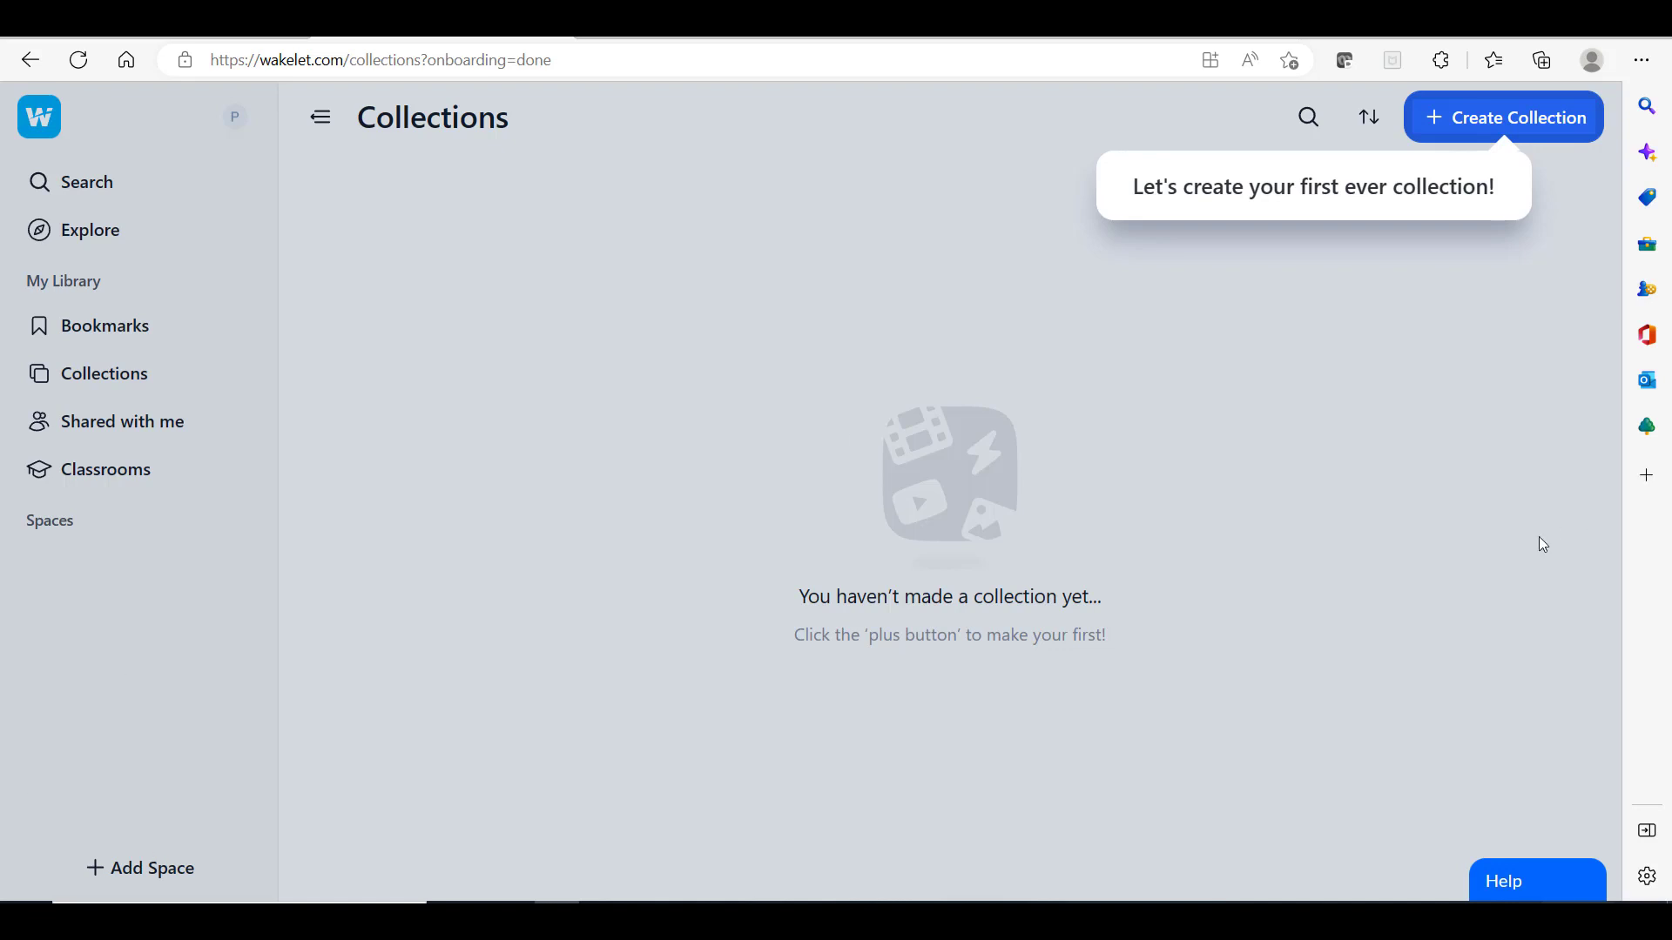
Step: Create a new collection from the empty Collections library
click(1507, 129)
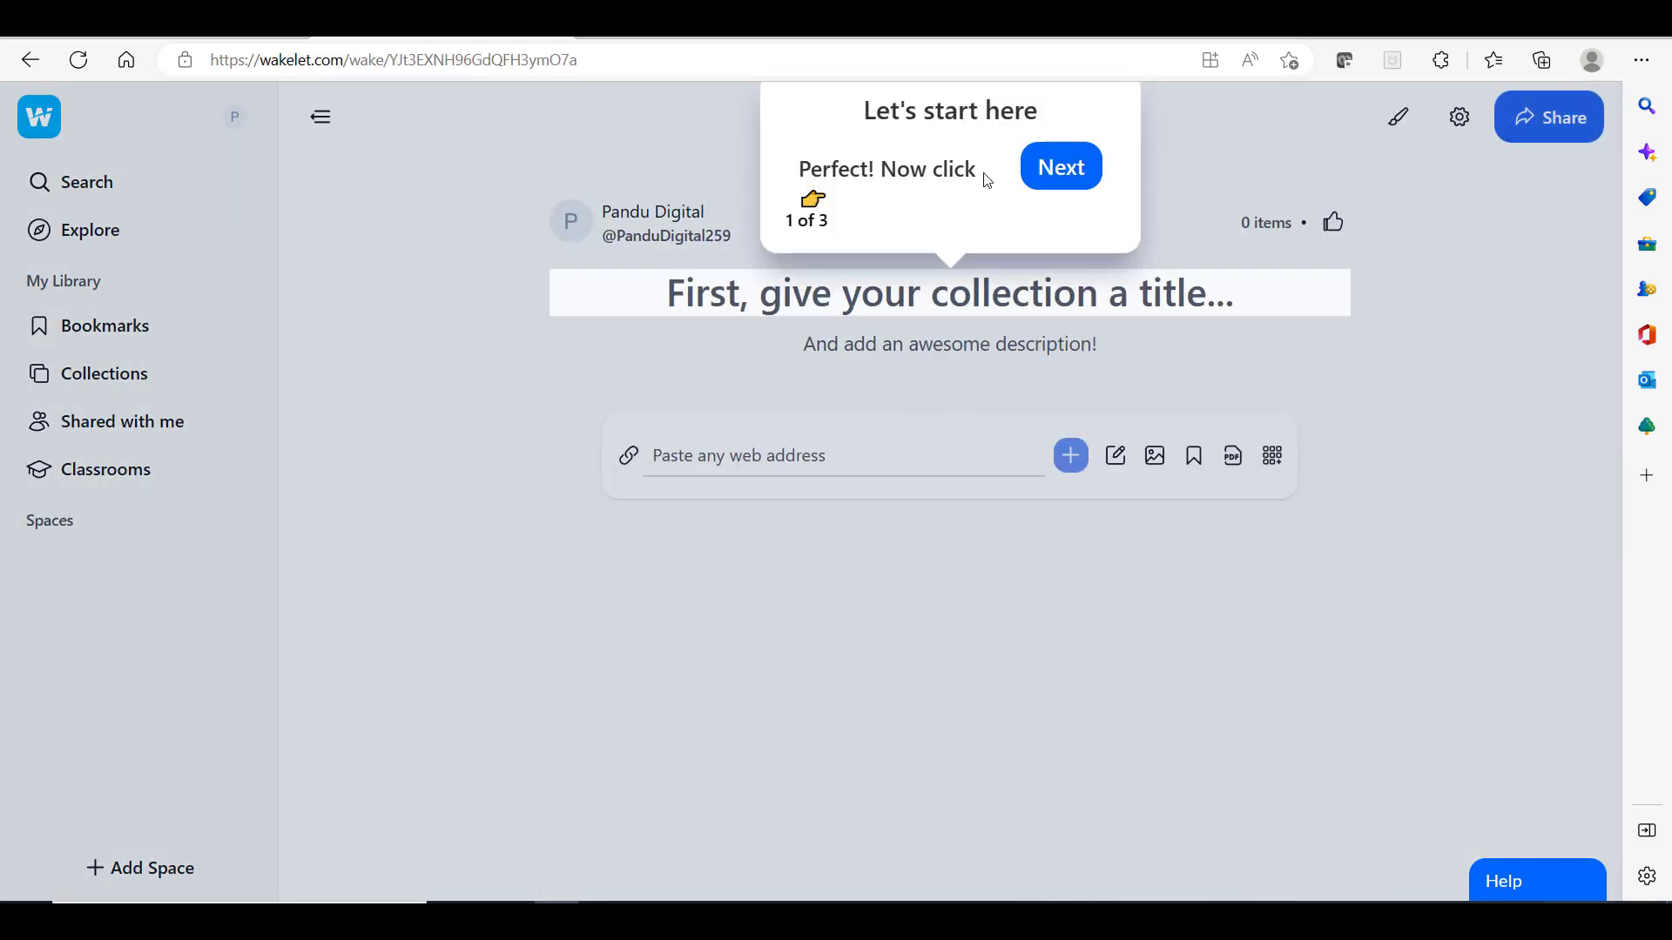
Step: Step through the three-part welcome tour and dismiss the Great Job popup
click(1059, 179)
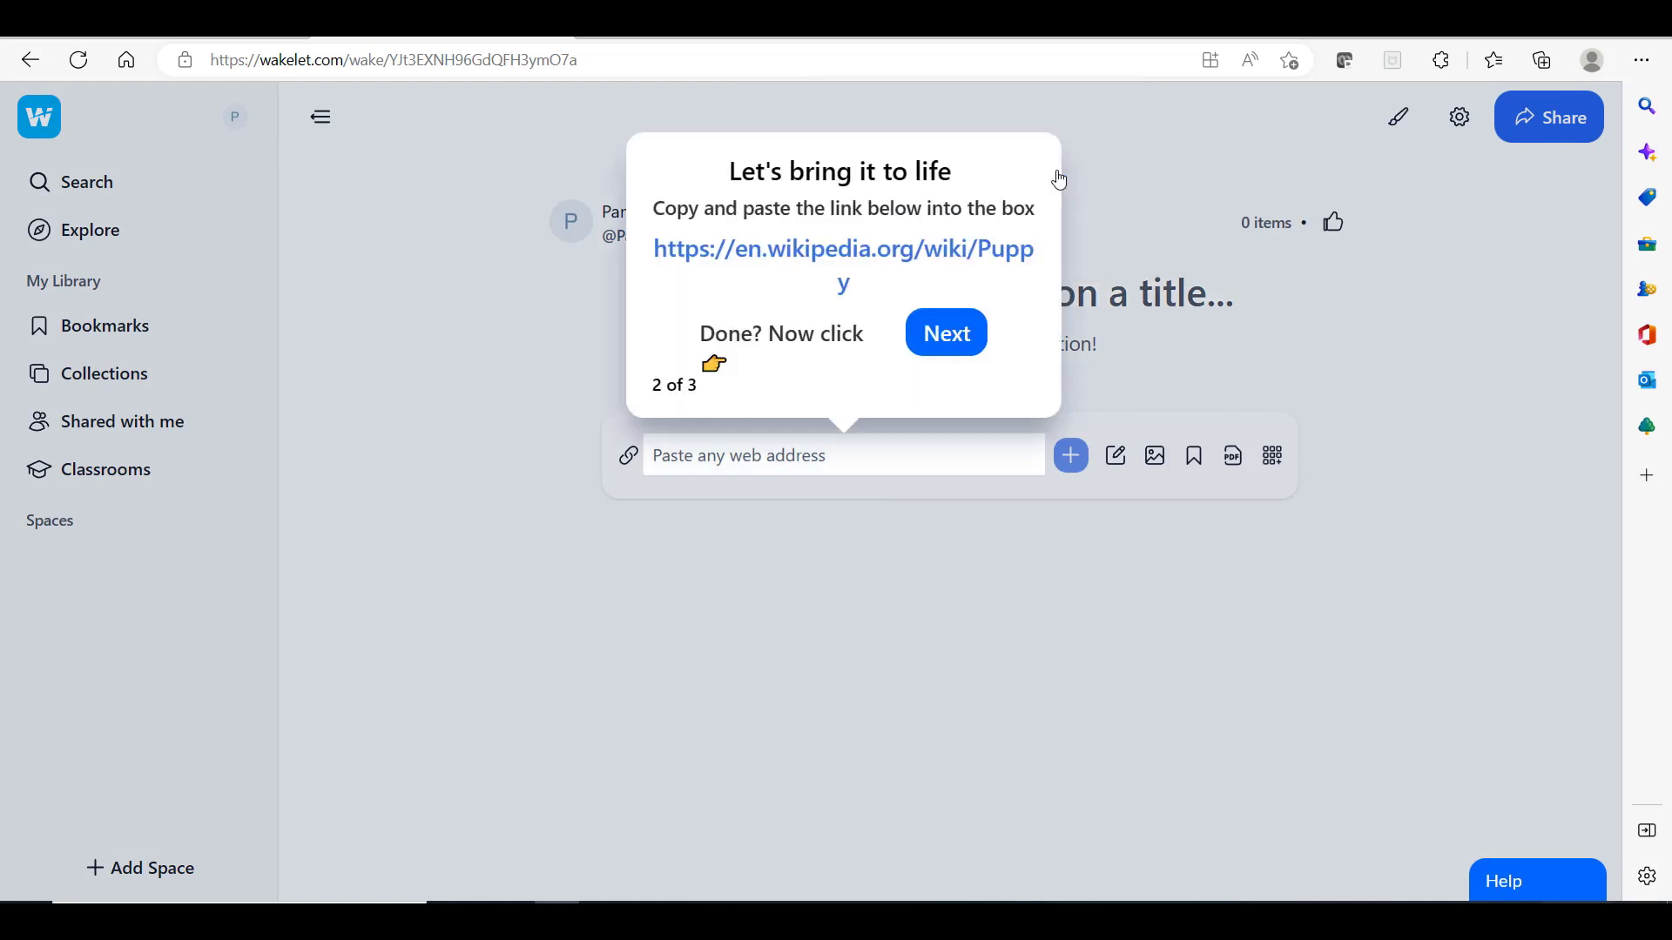
click(952, 340)
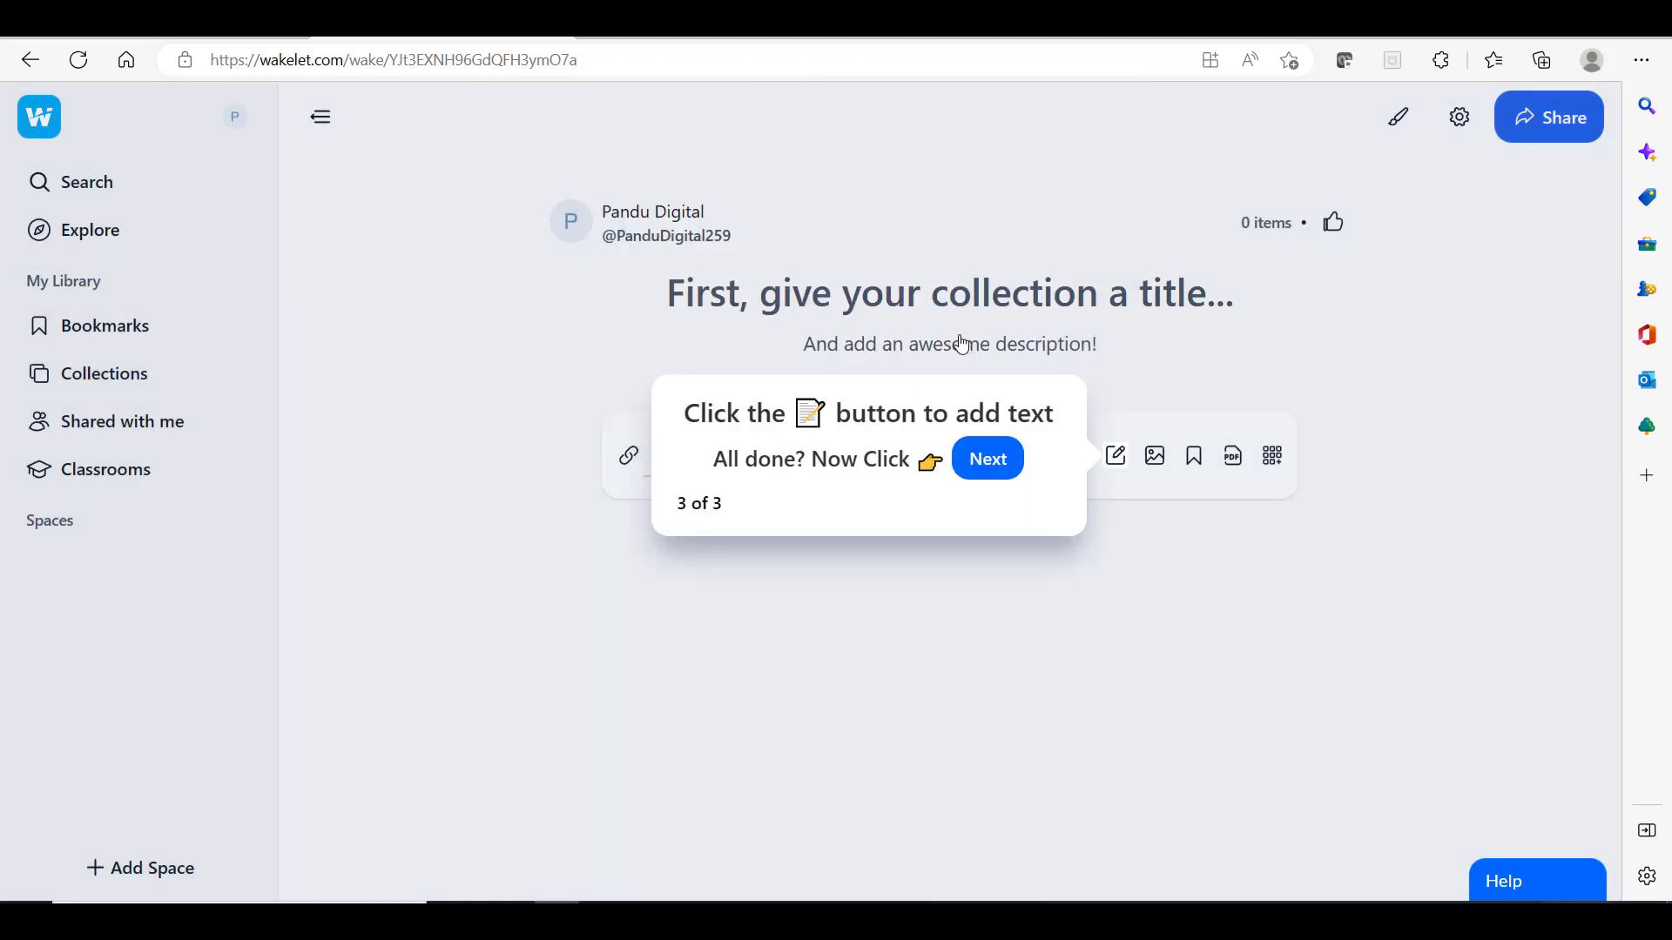
click(997, 462)
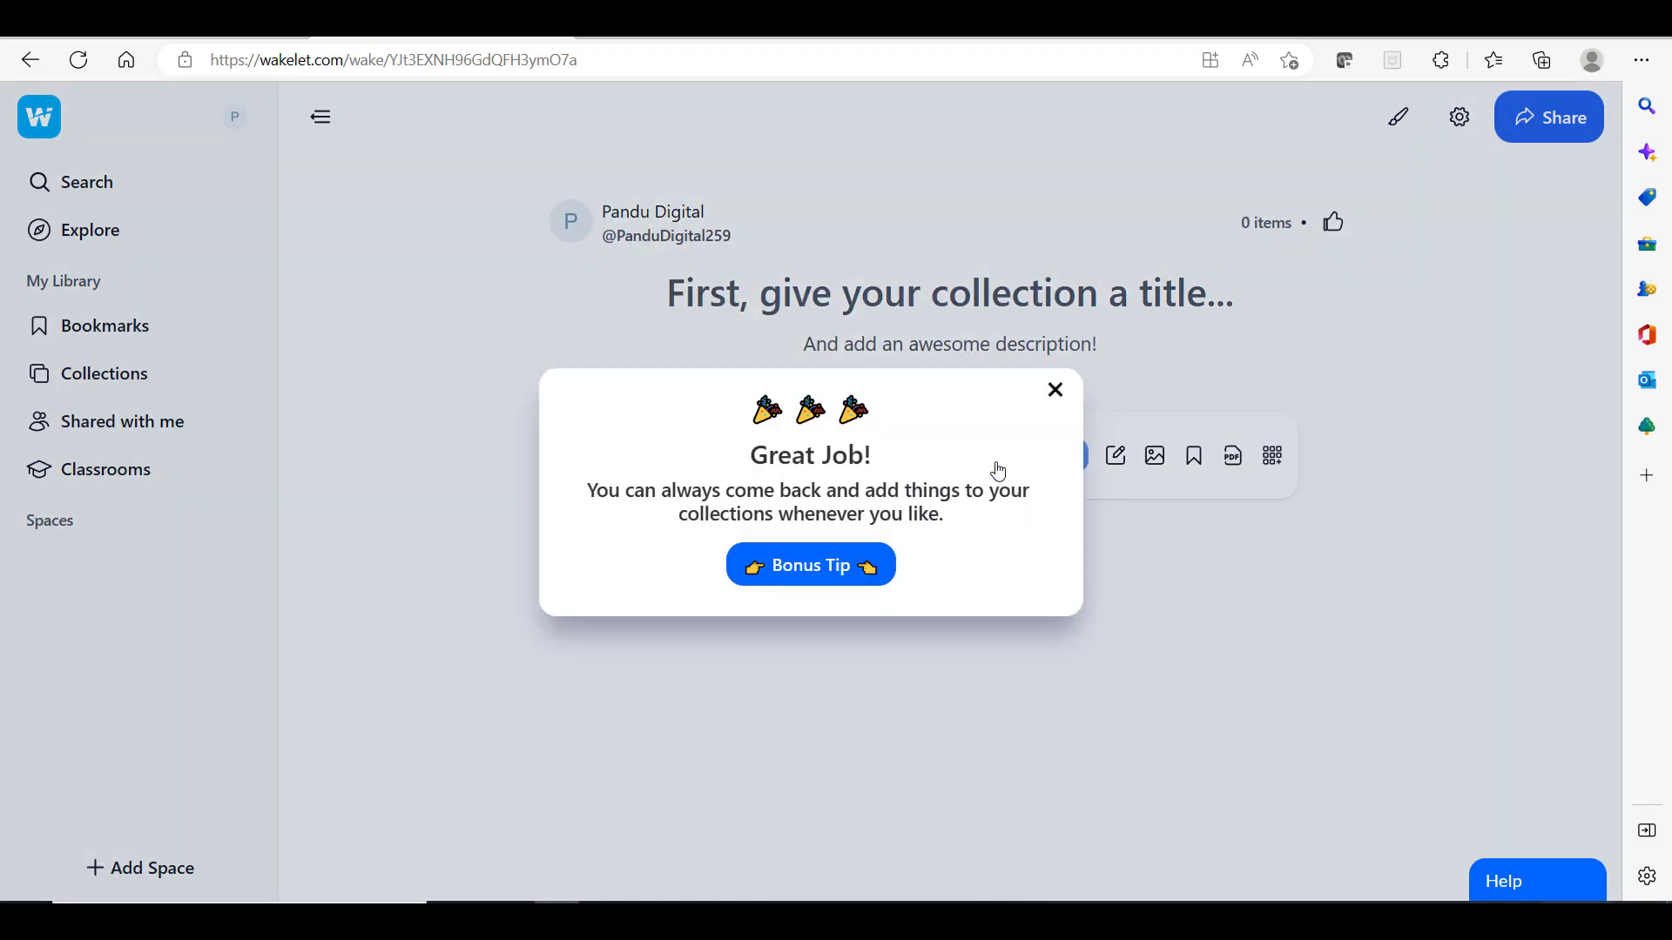
click(1054, 393)
Step: Title the collection 'PORTOFOLIO DIGITAL PANDU DIGITAL' in capital letters
click(902, 276)
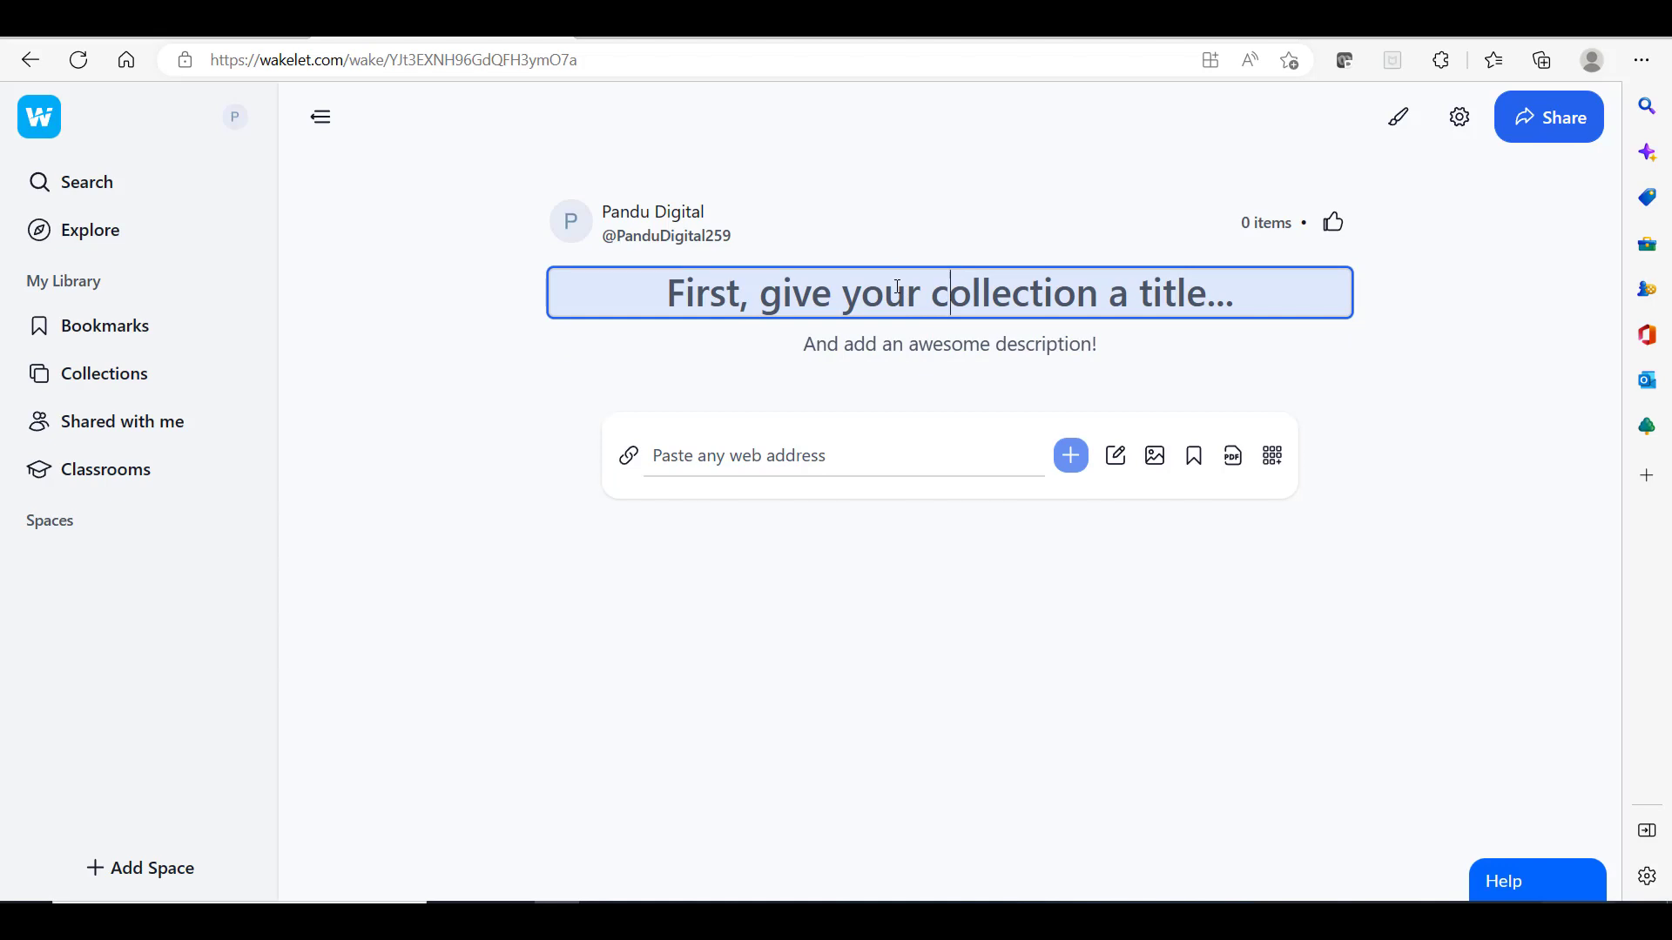
key(Caps_Lock)
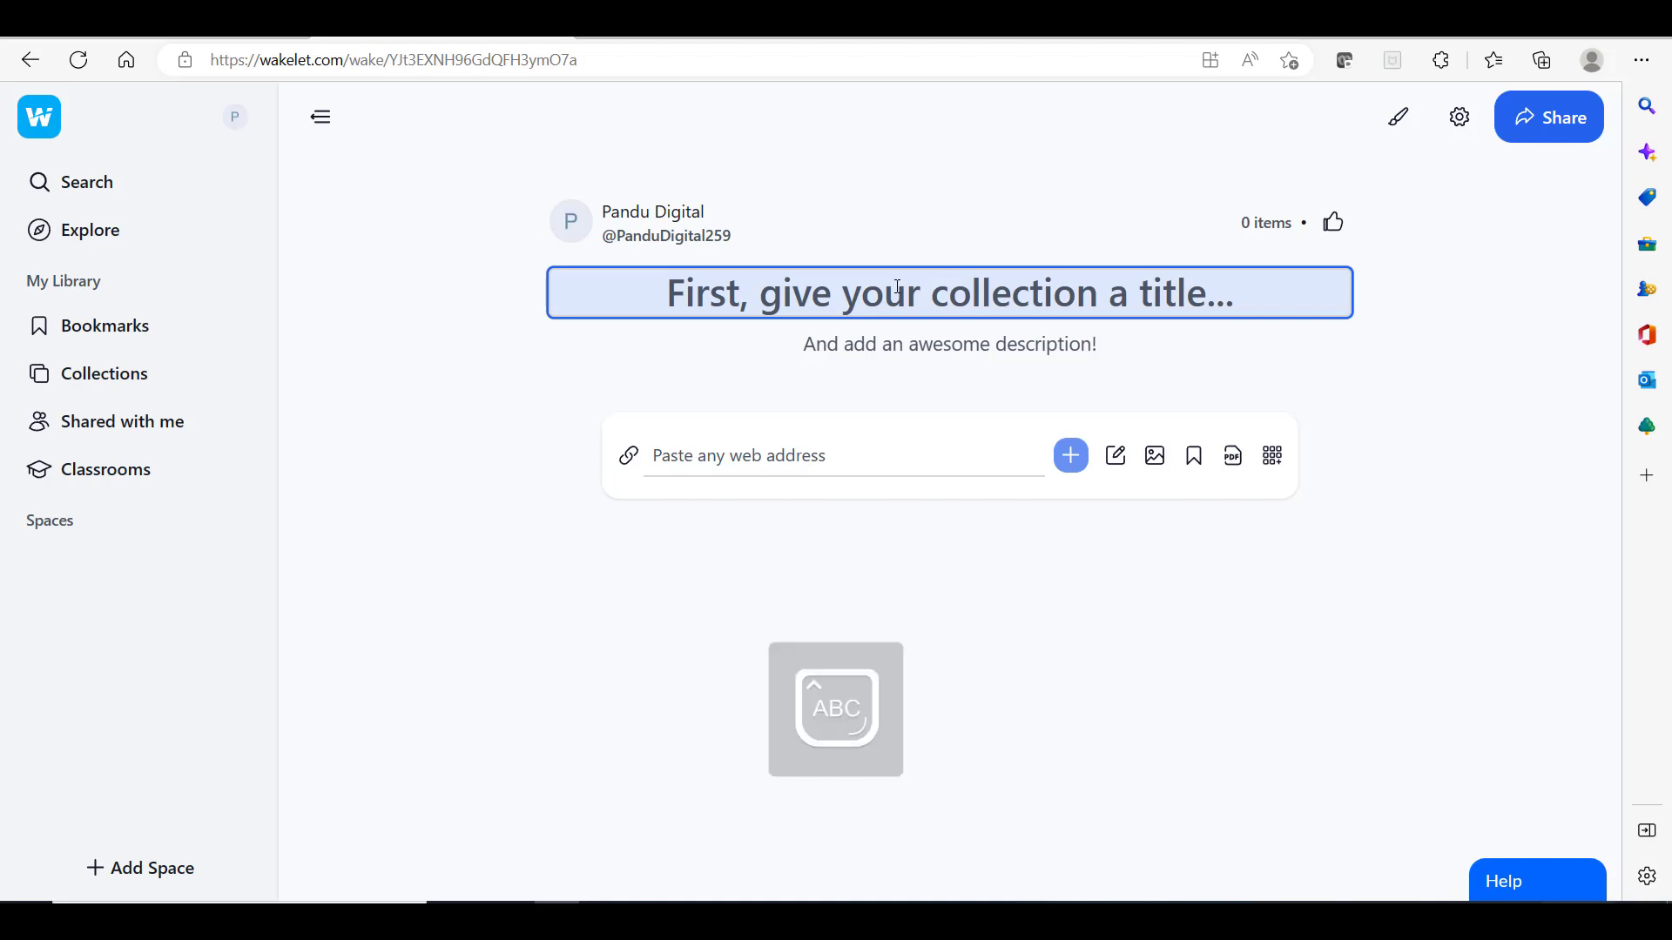
text(FOT)
key(BackSpace)
key(BackSpace)
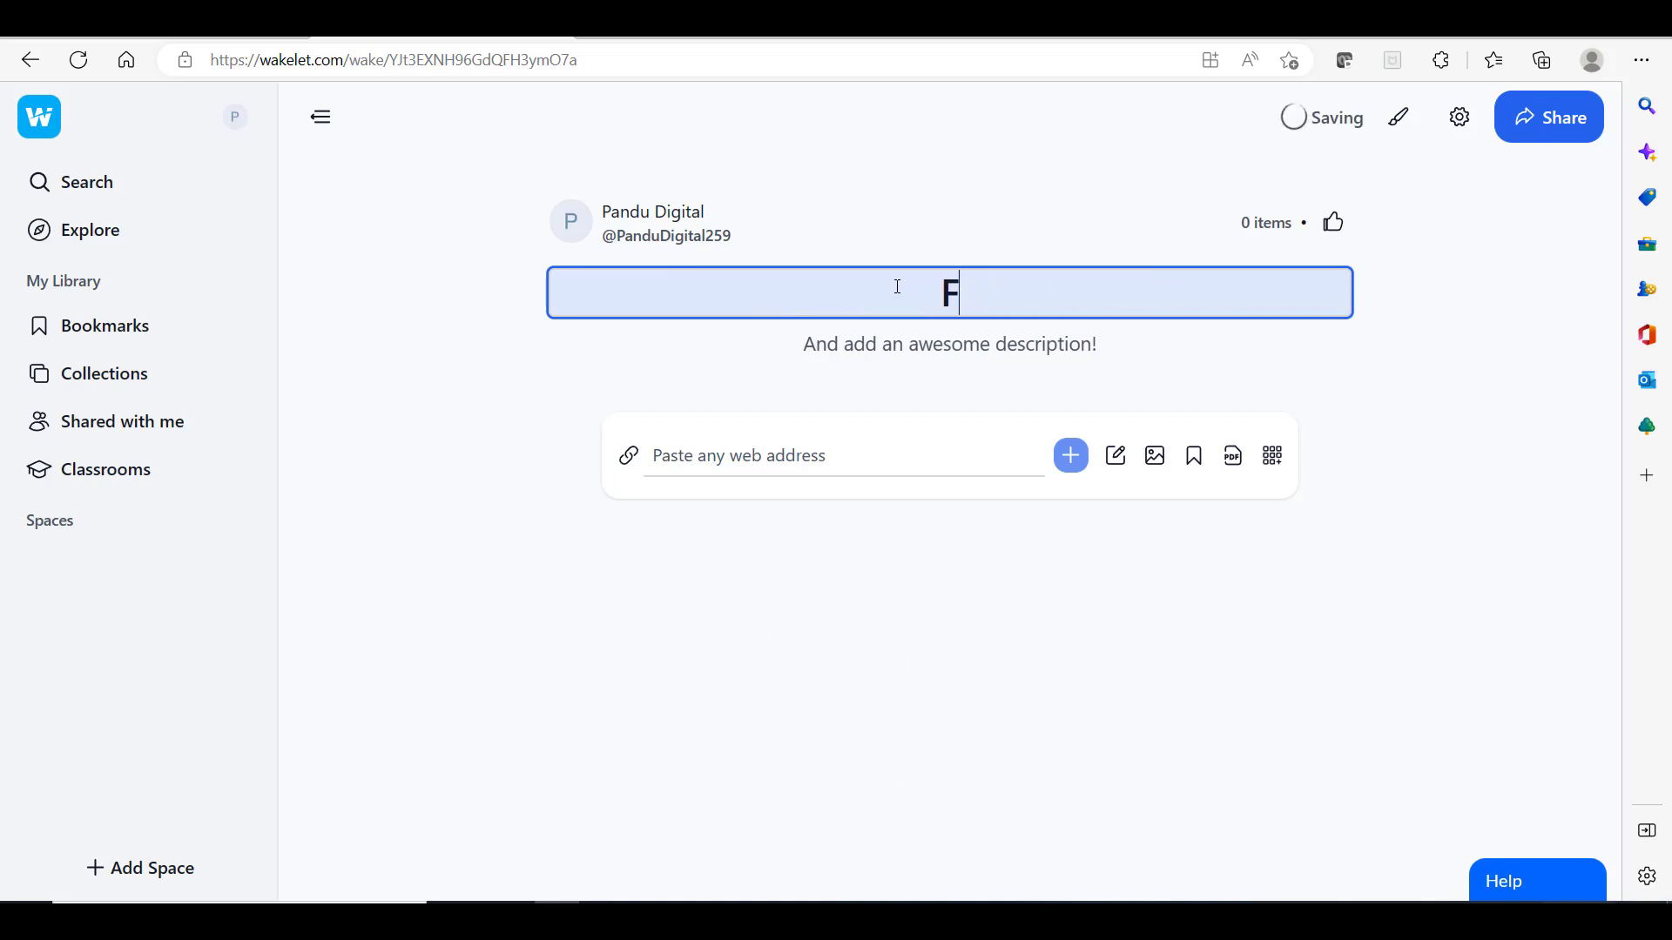
key(BackSpace)
text(PORTFO)
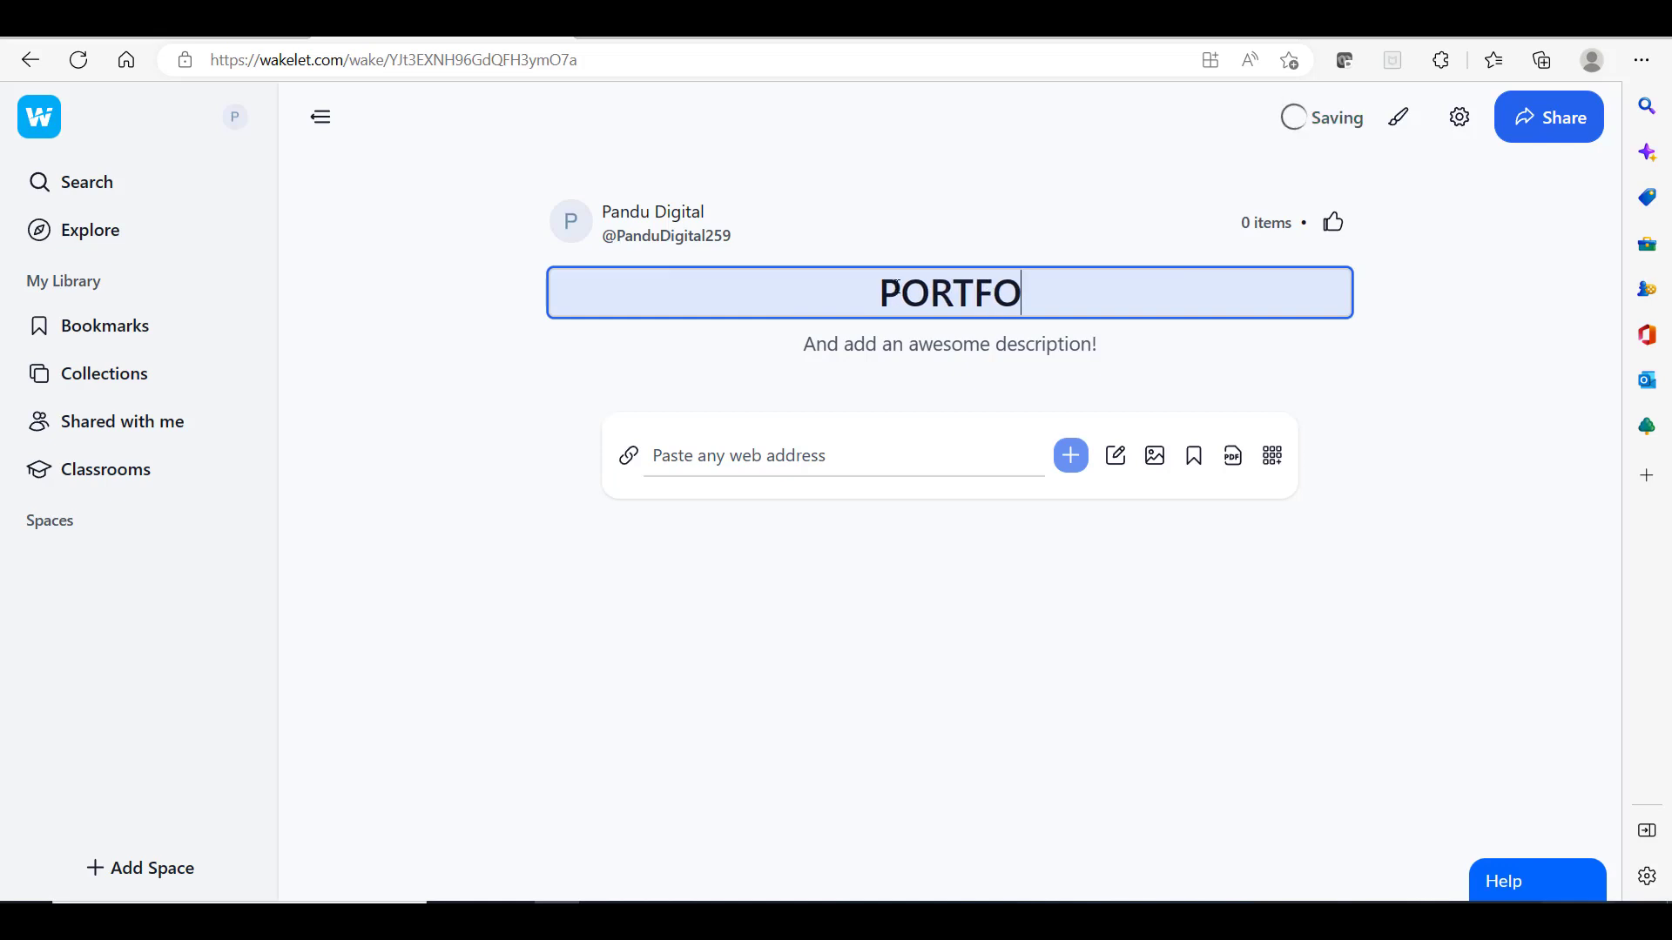
text(LIO )
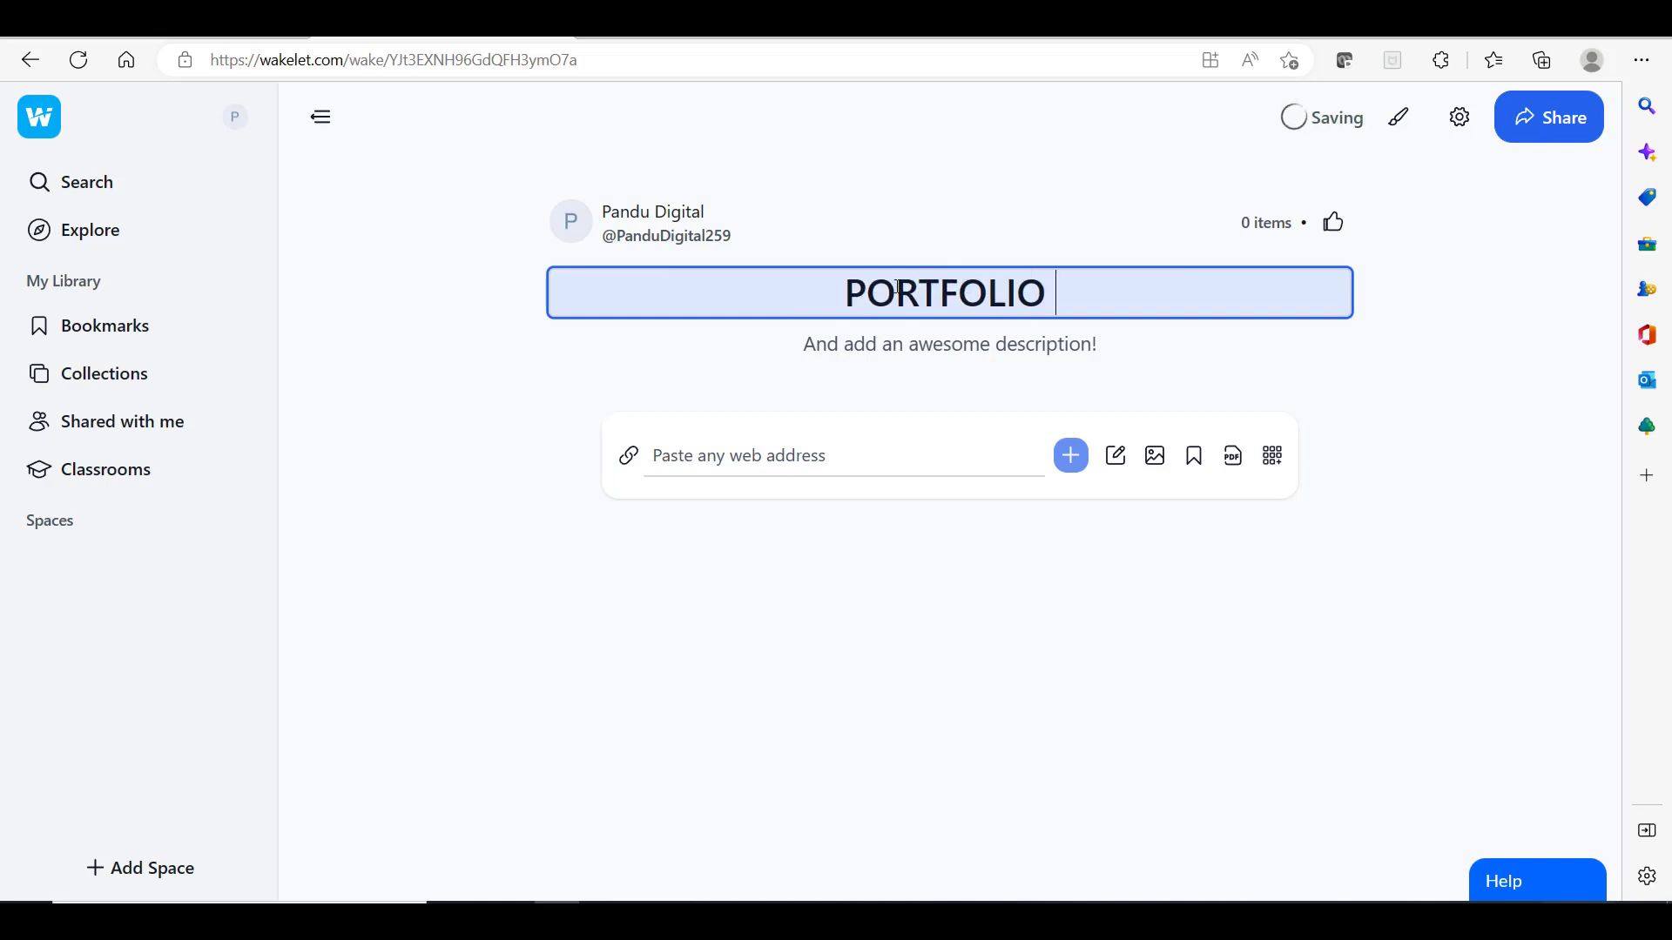
text(DIGIT)
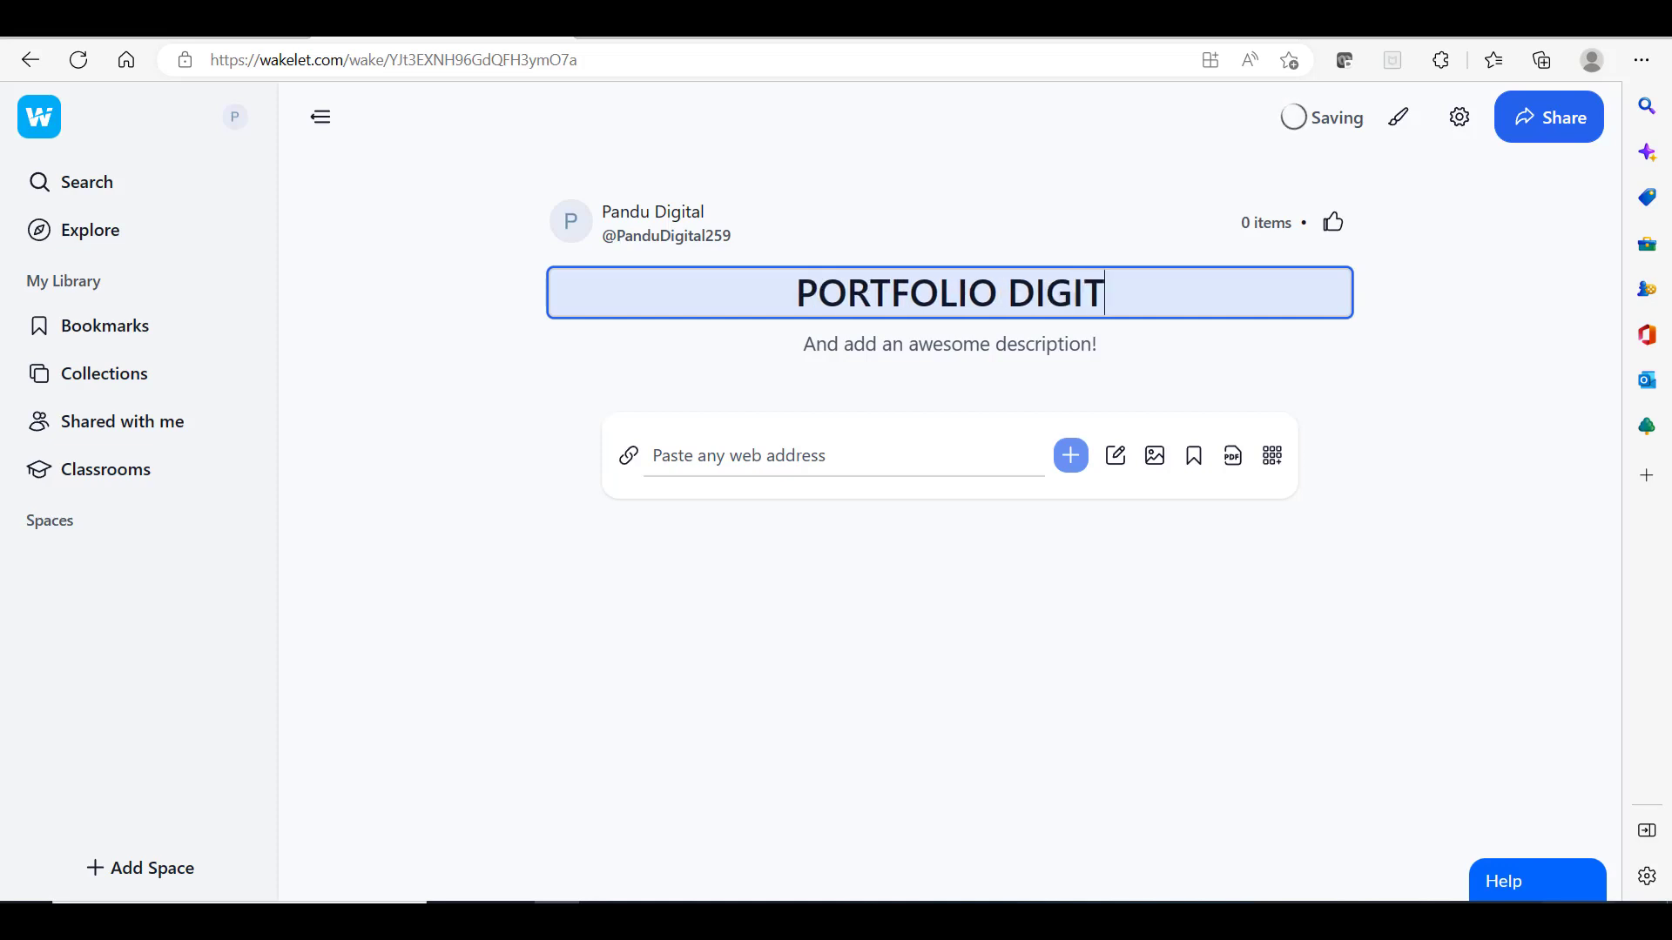
text(AL )
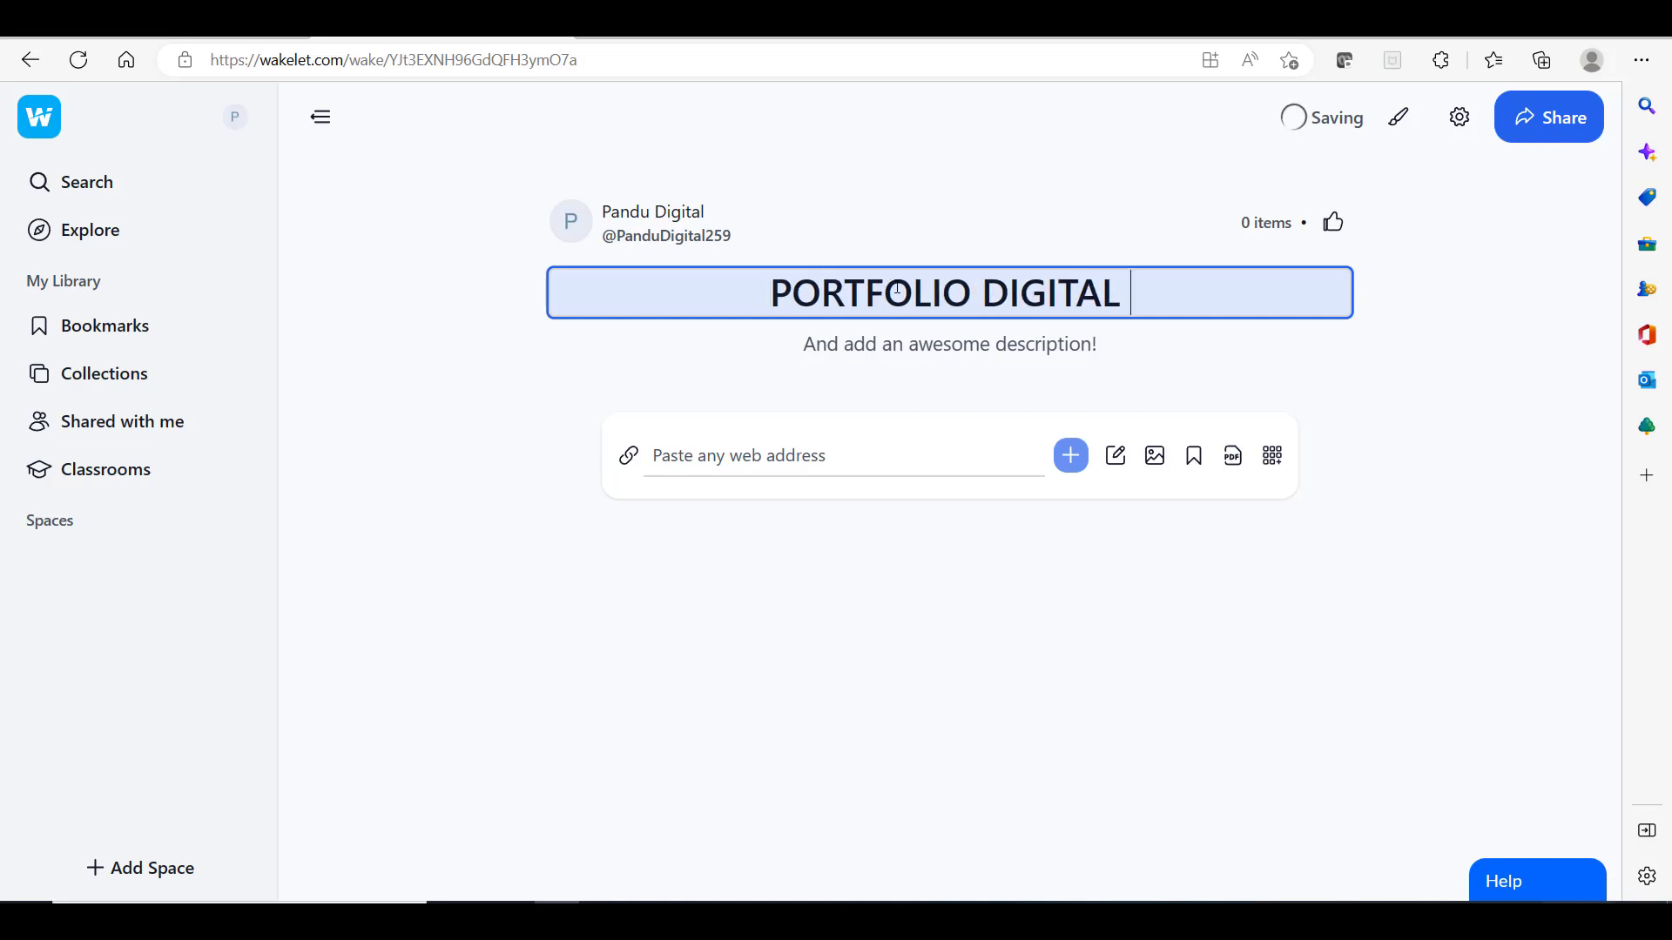
text(PA)
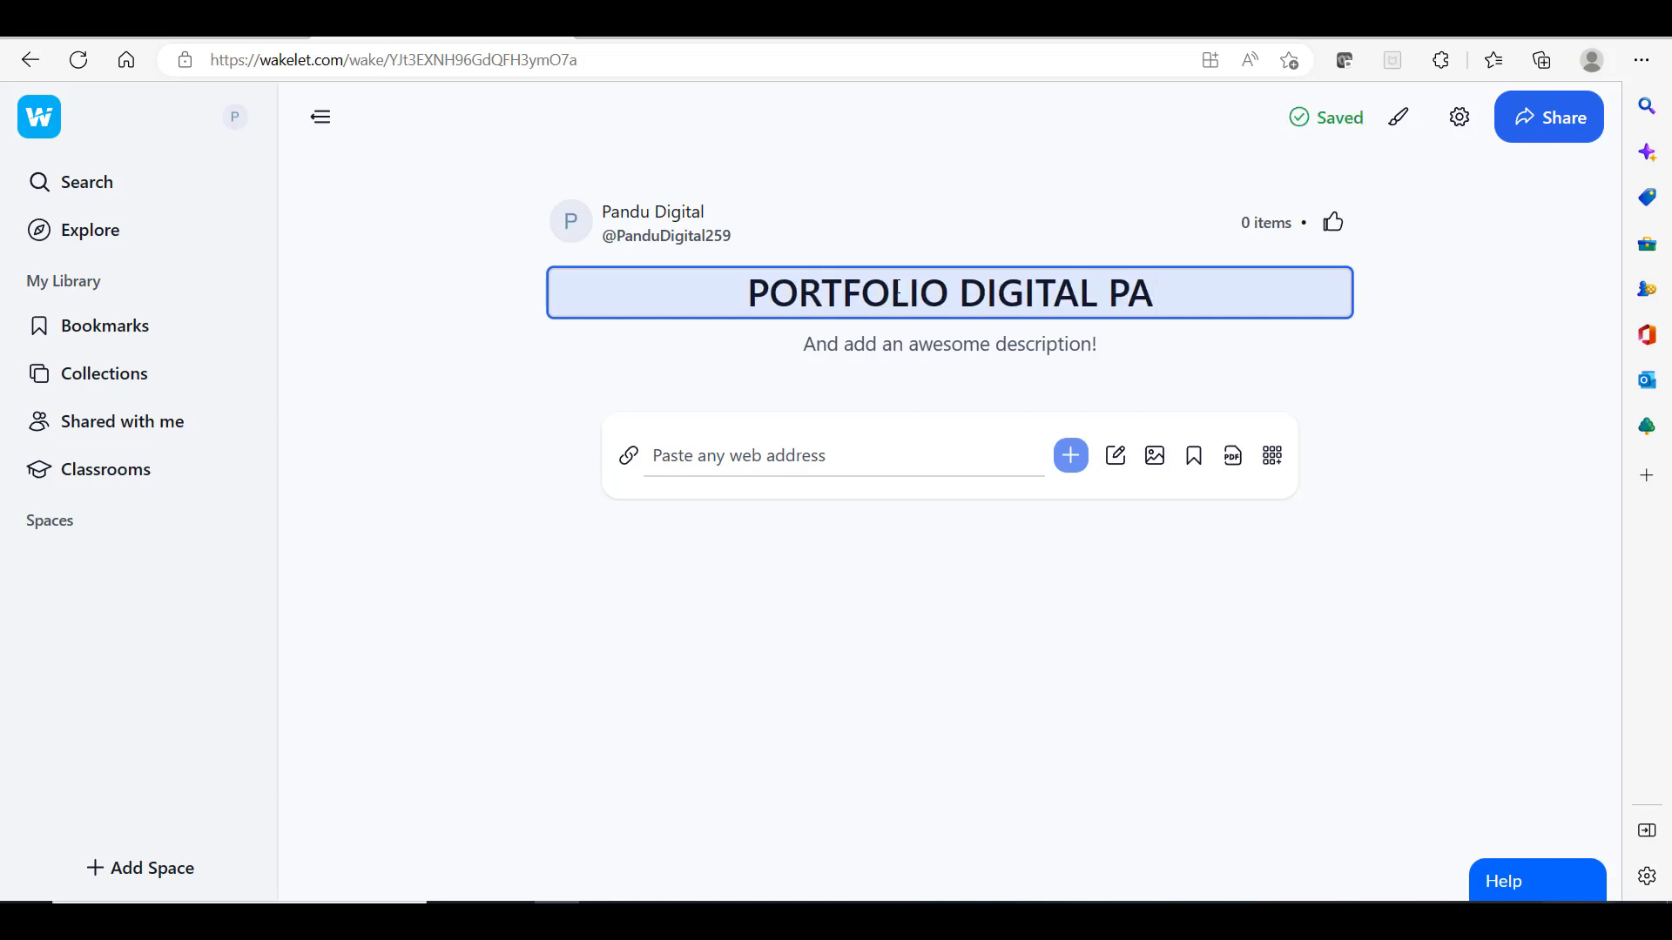
text(NDU DIGITA)
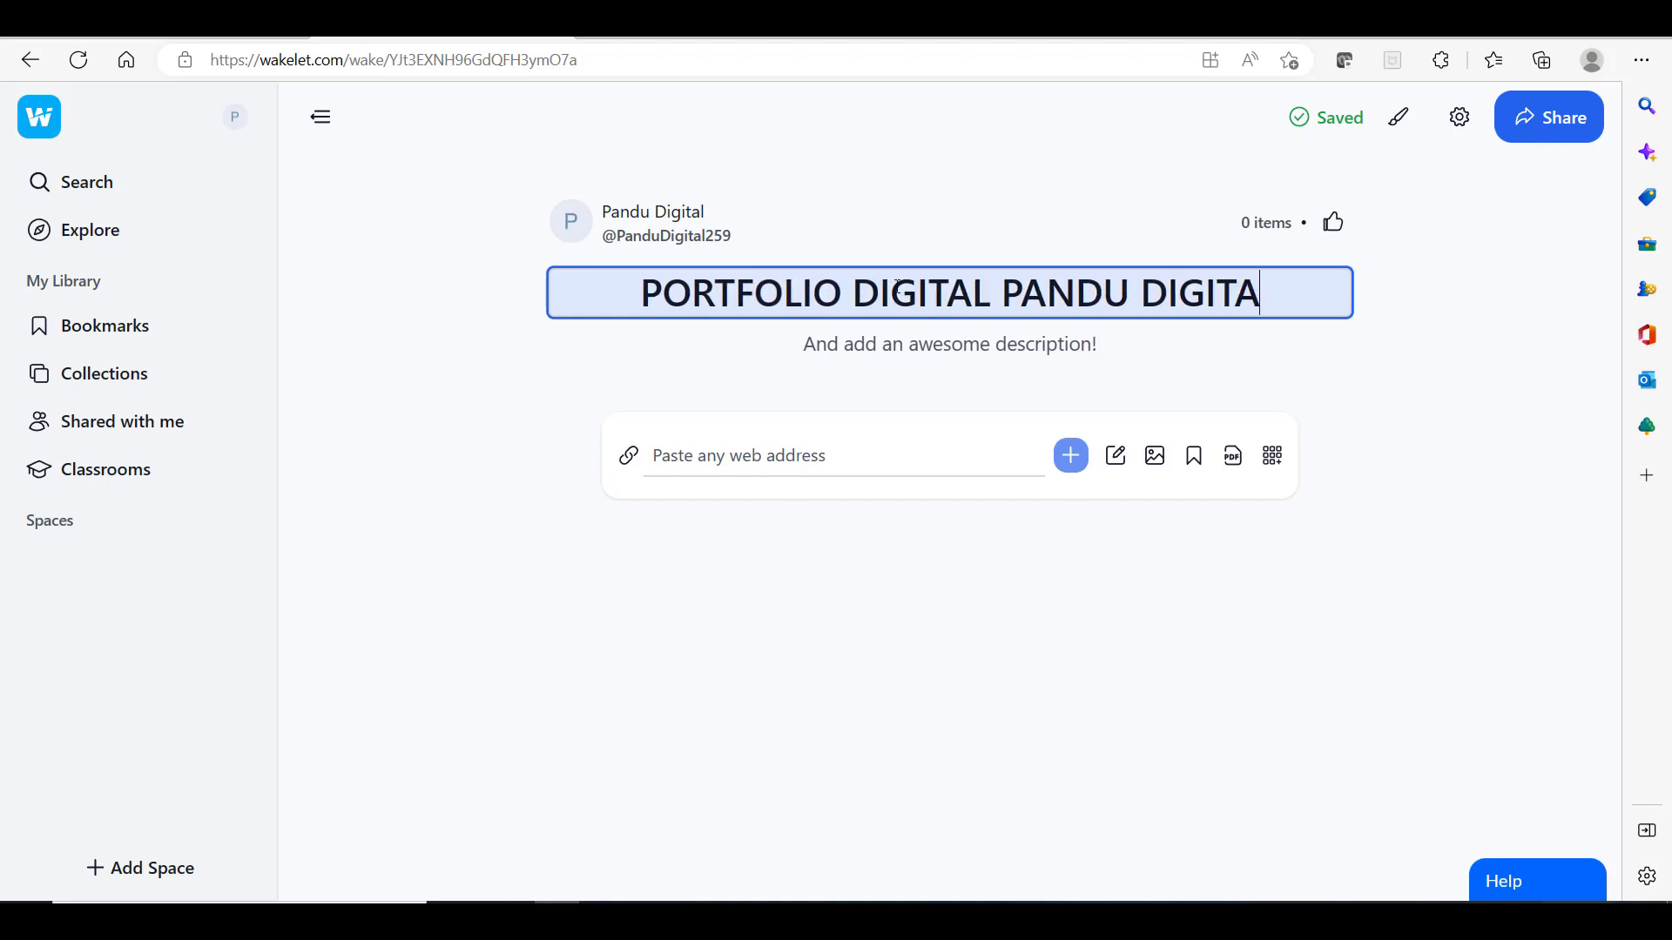
text(L)
click(727, 292)
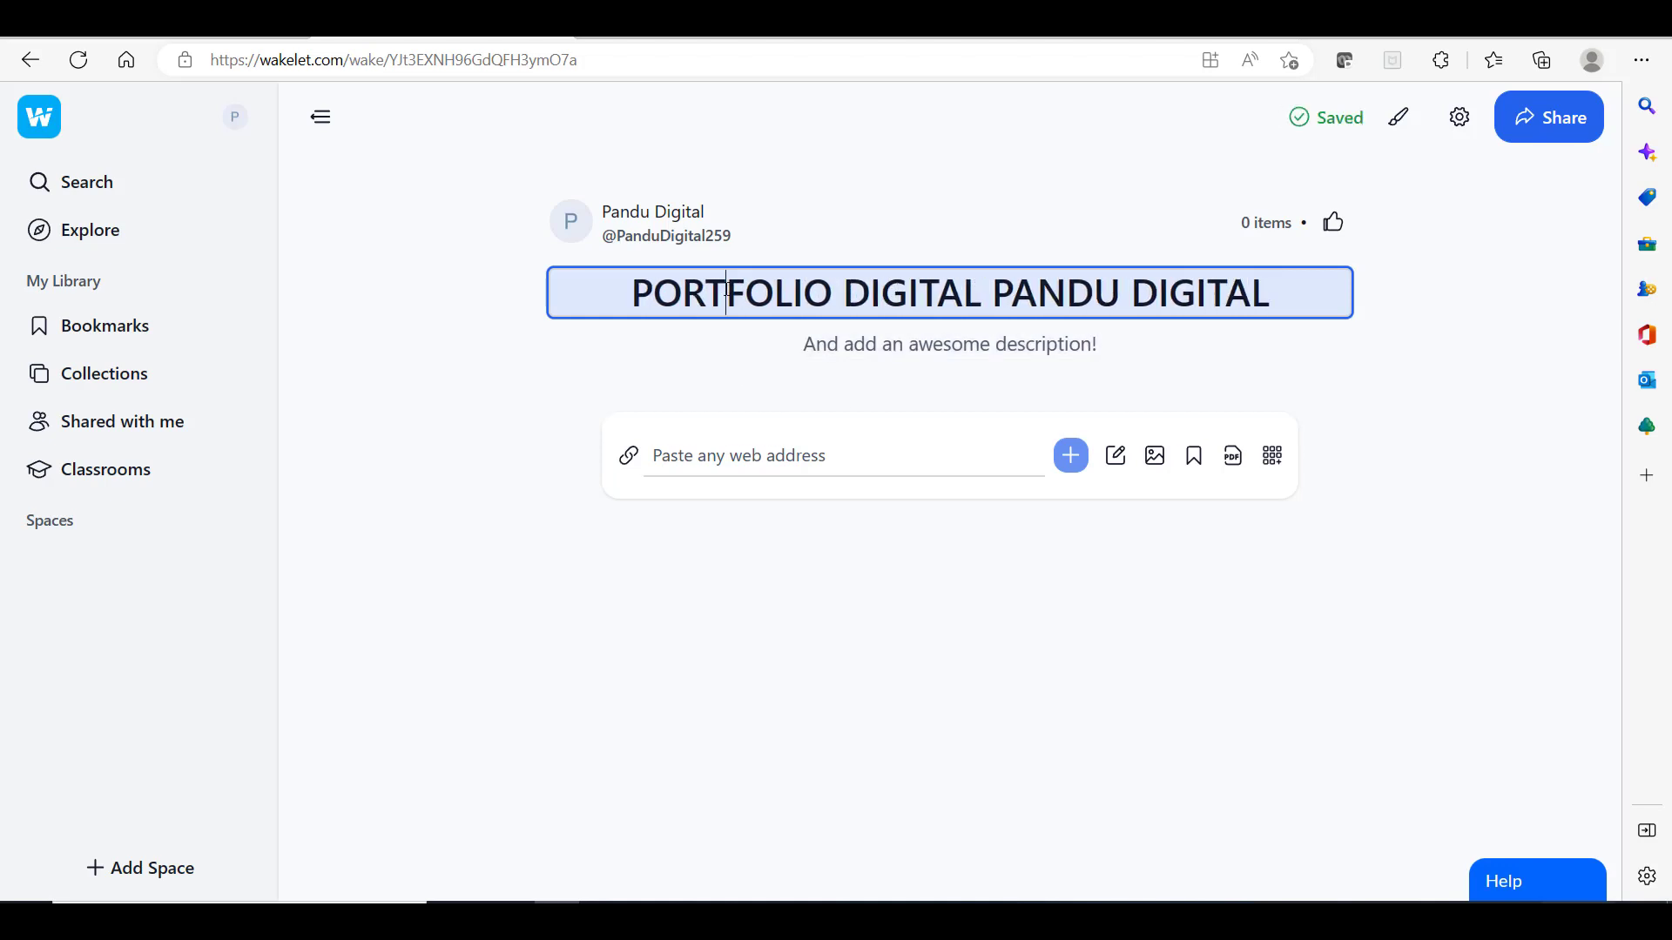
text(O)
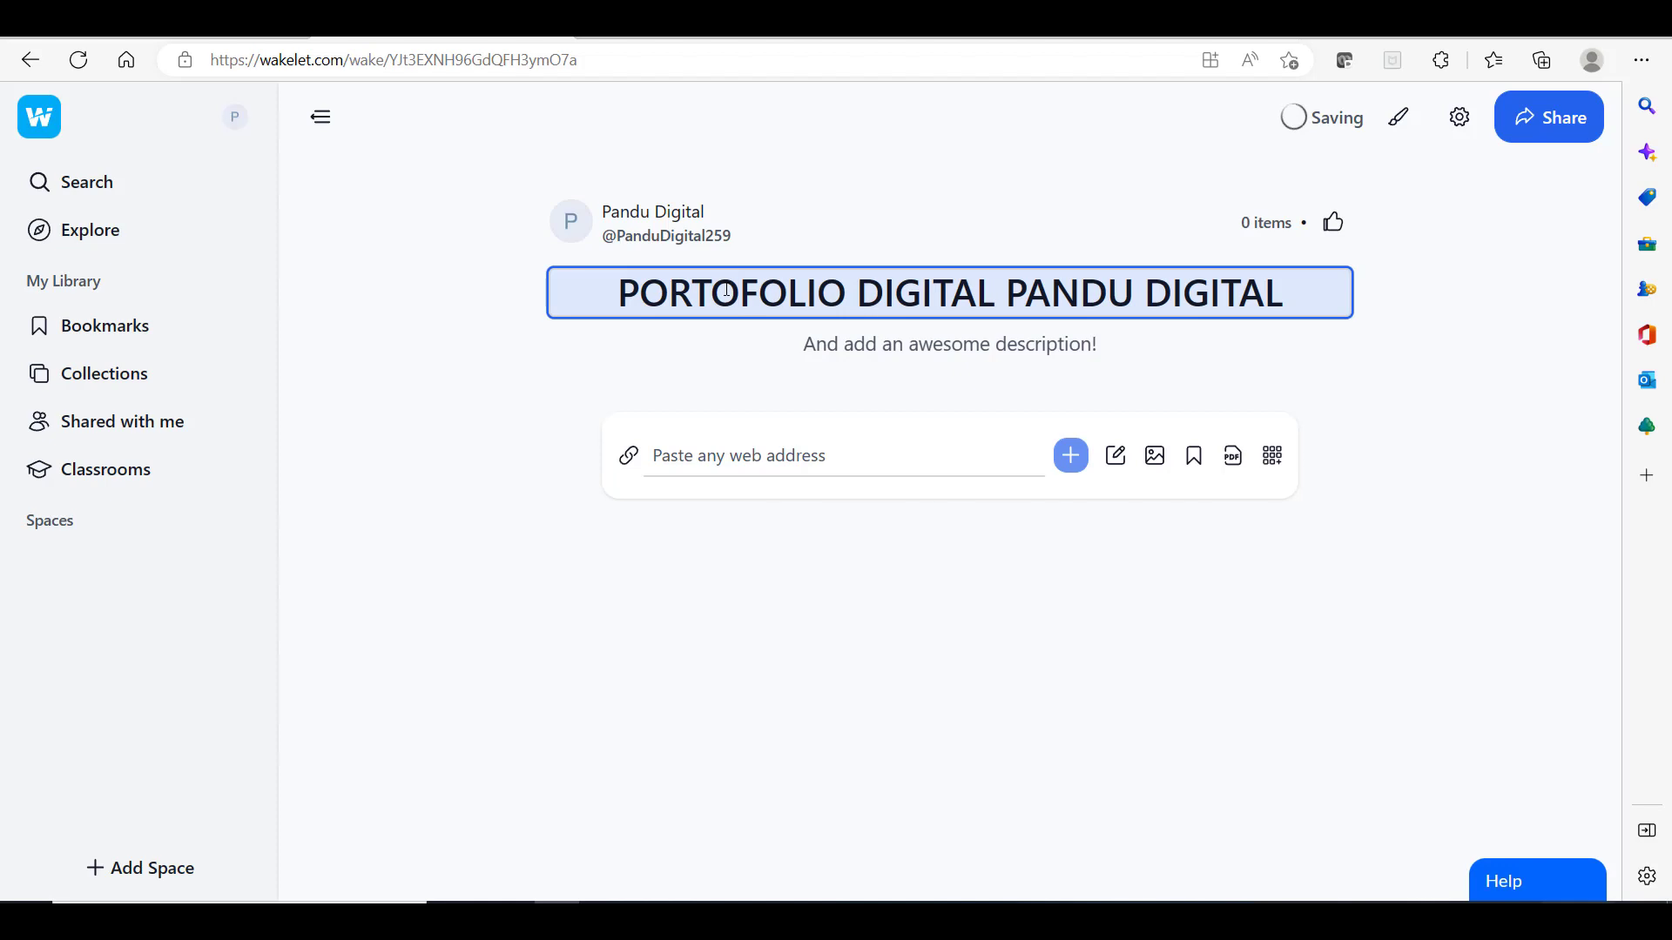
click(930, 351)
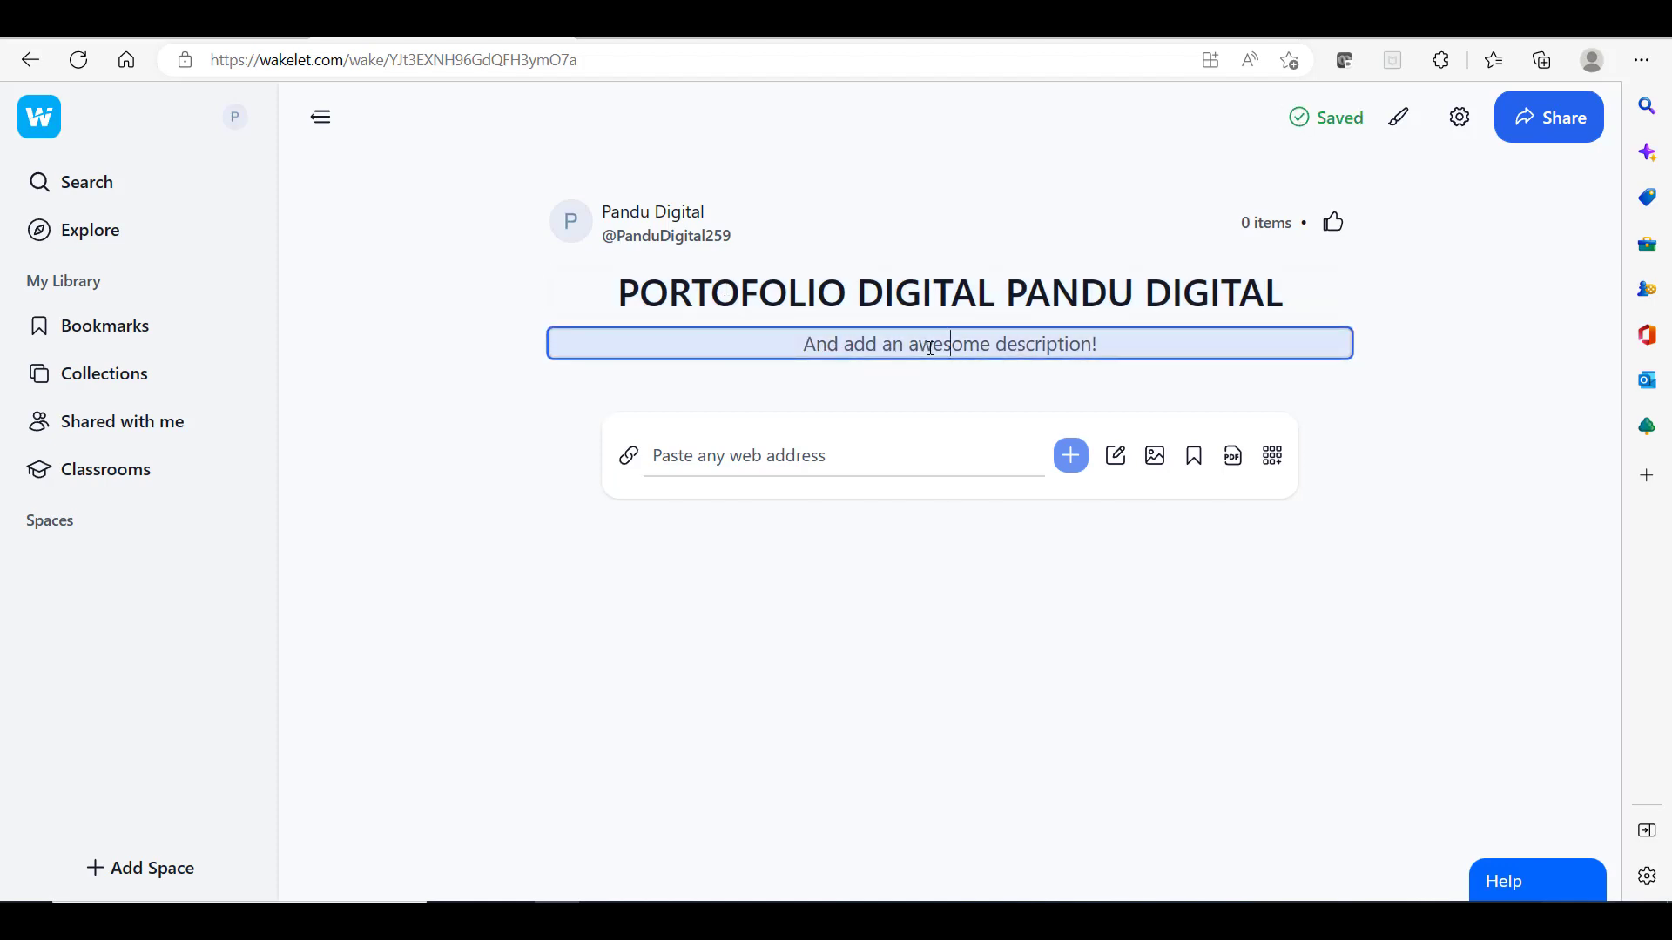
Step: Open and close the text note editor, then view and dismiss the image options
click(771, 465)
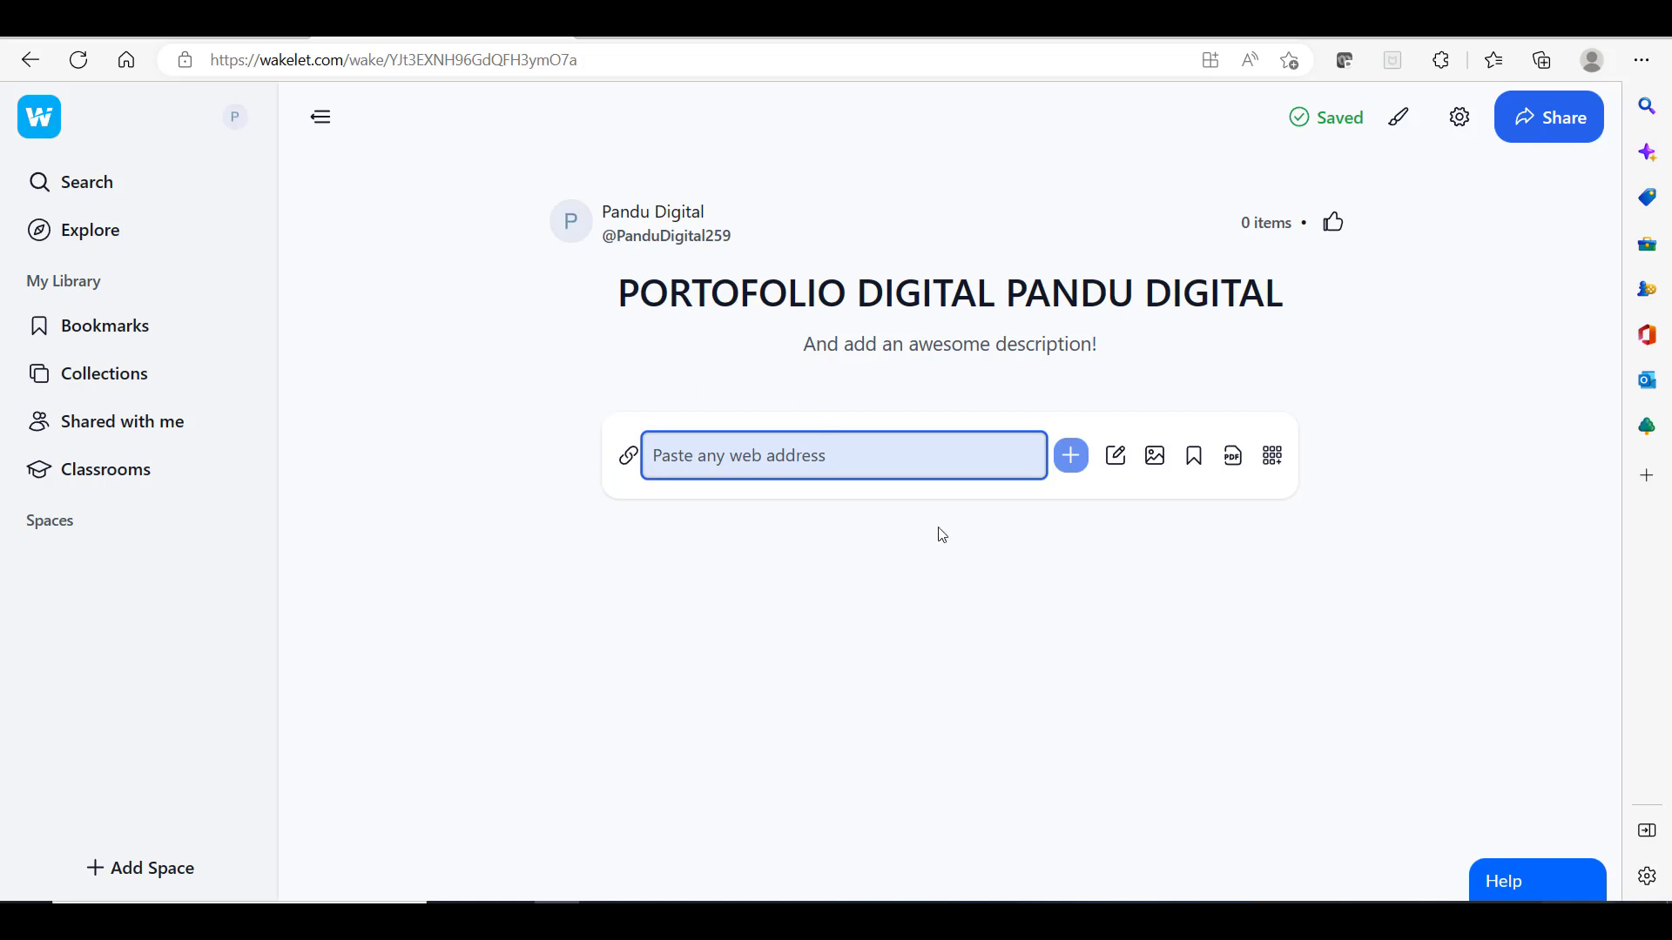
click(1118, 462)
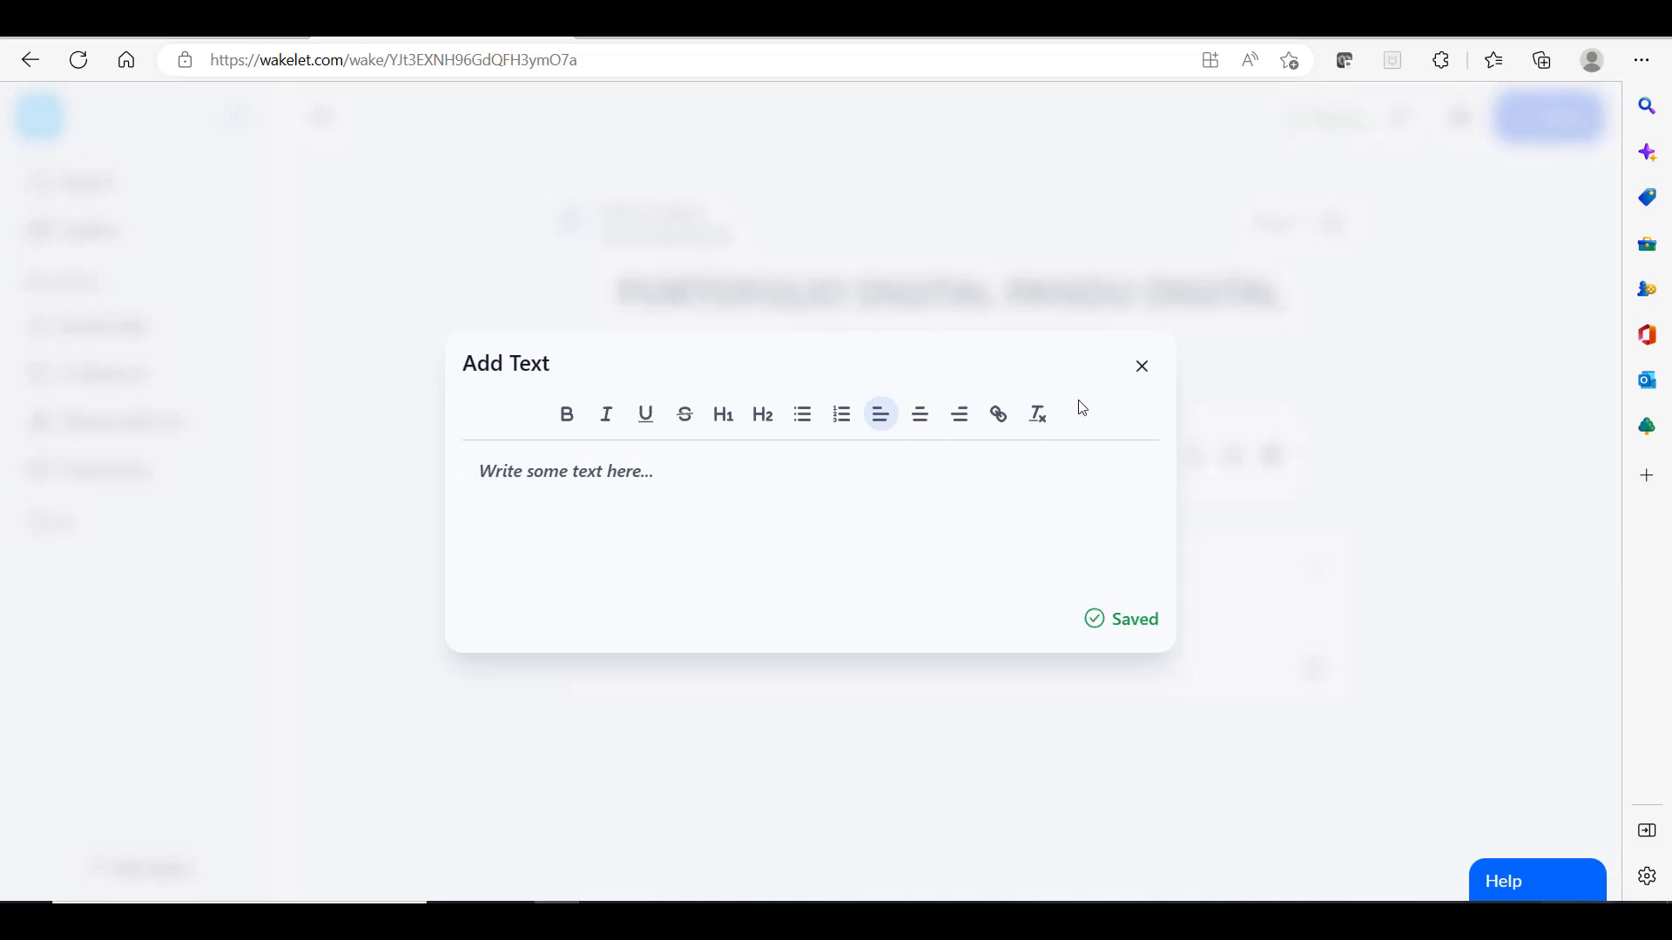
click(1143, 376)
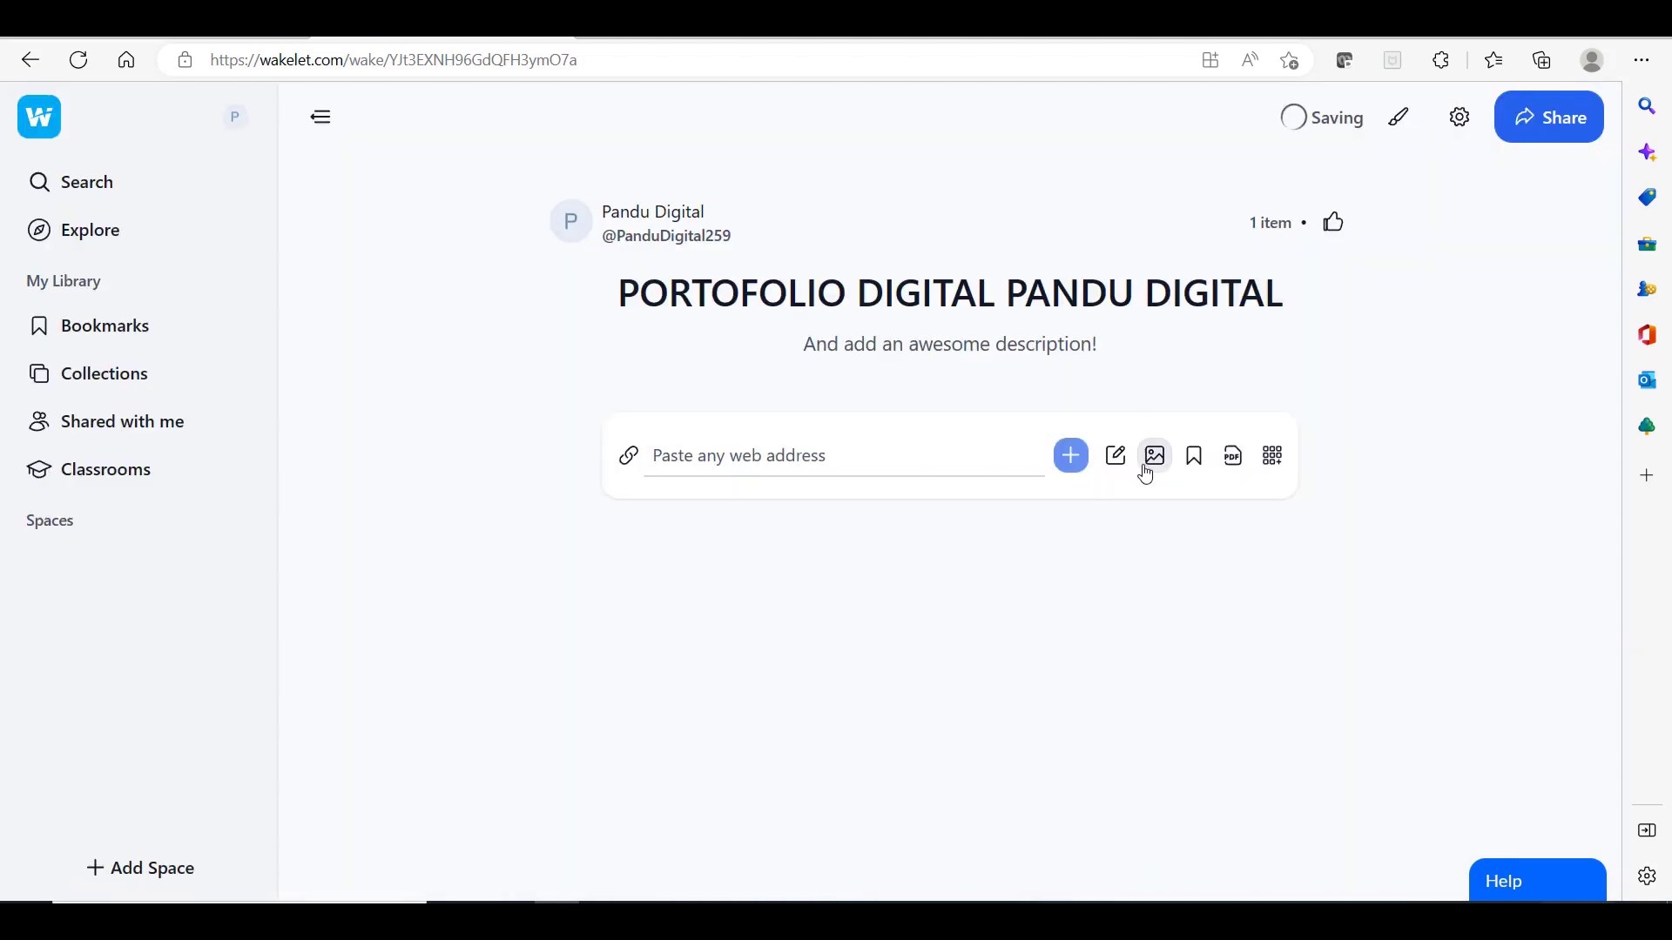
click(1155, 468)
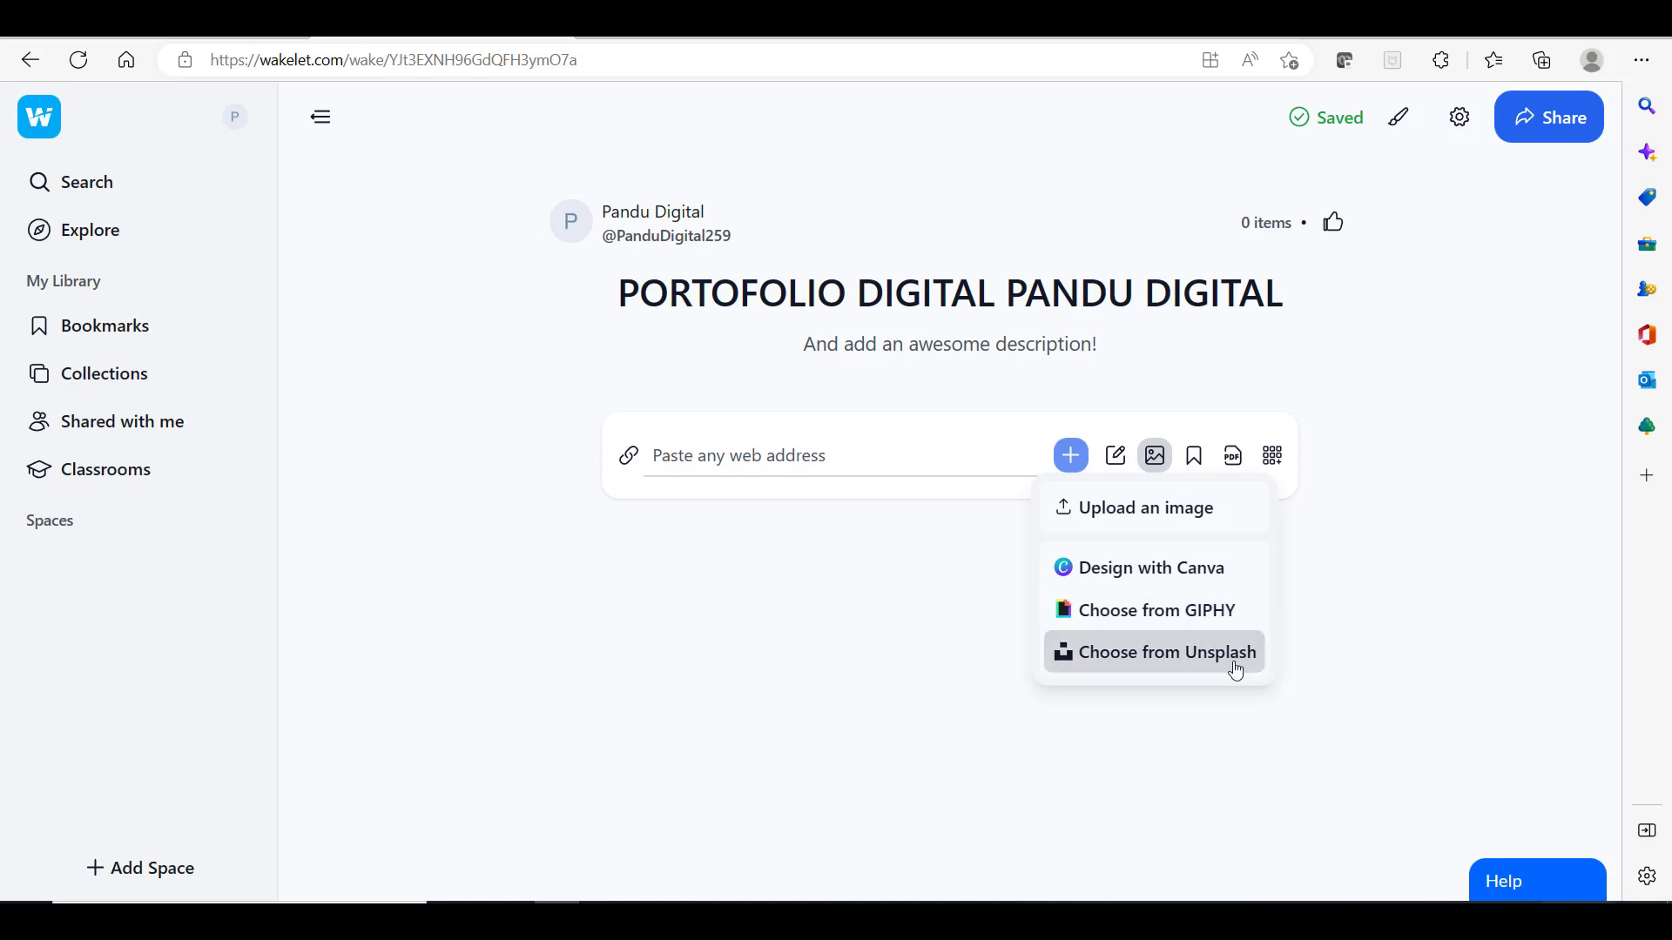
click(1219, 721)
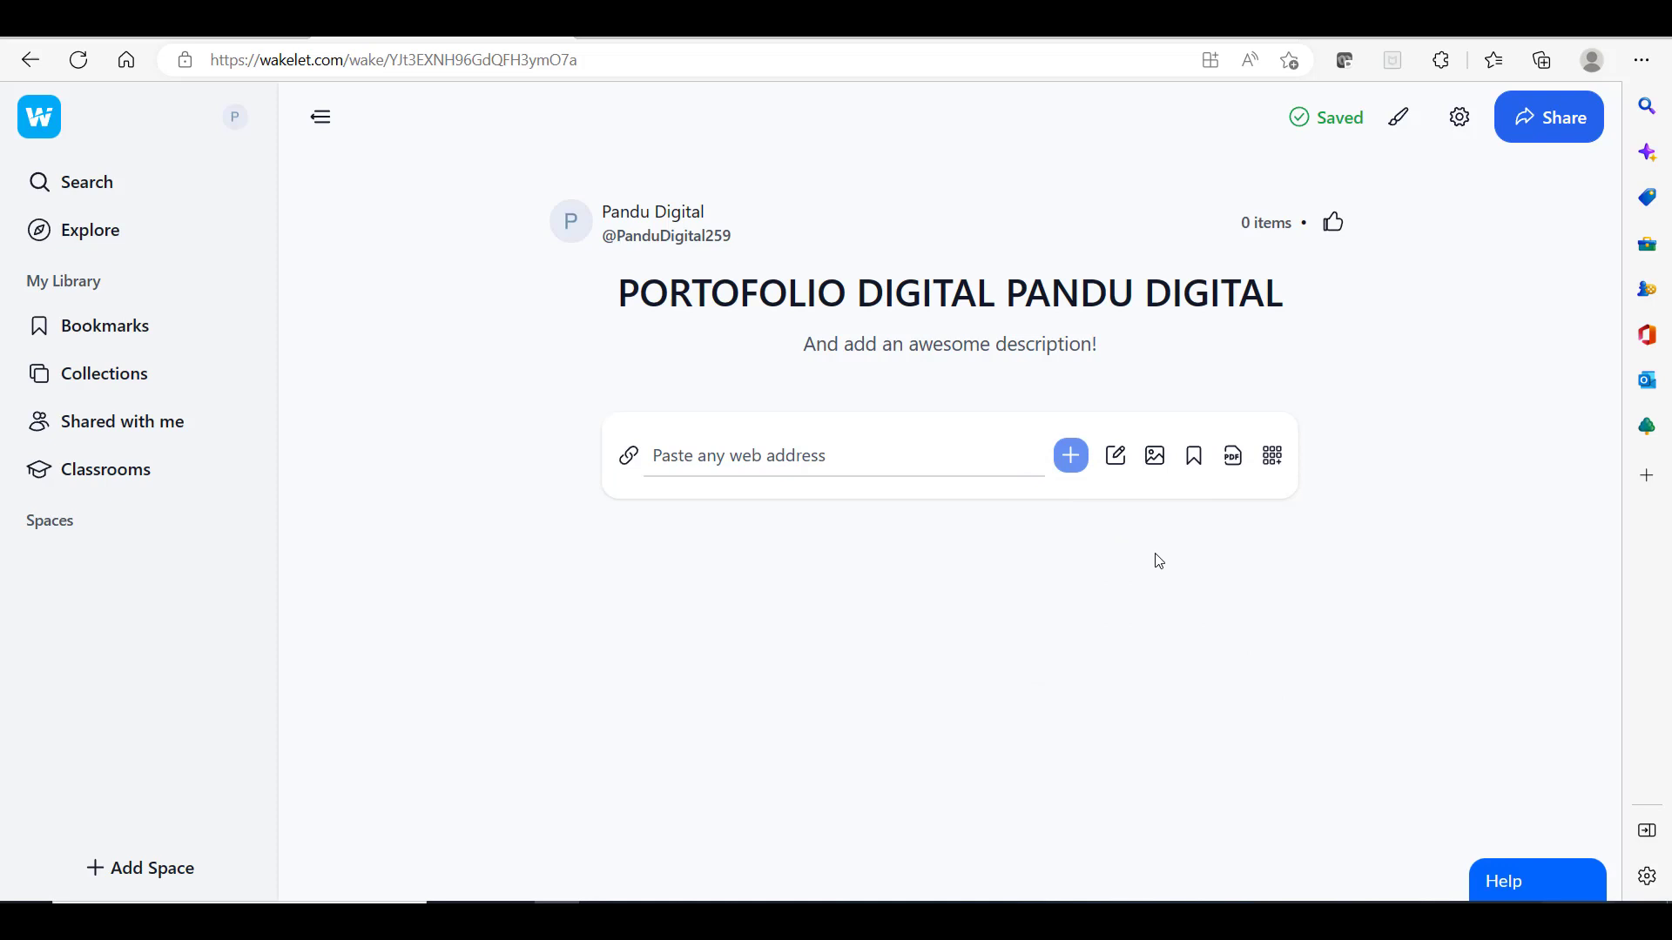
Step: Show the app integrations list (Tweets, YouTube, Google Drive, OneDrive) in the add bar
click(1273, 459)
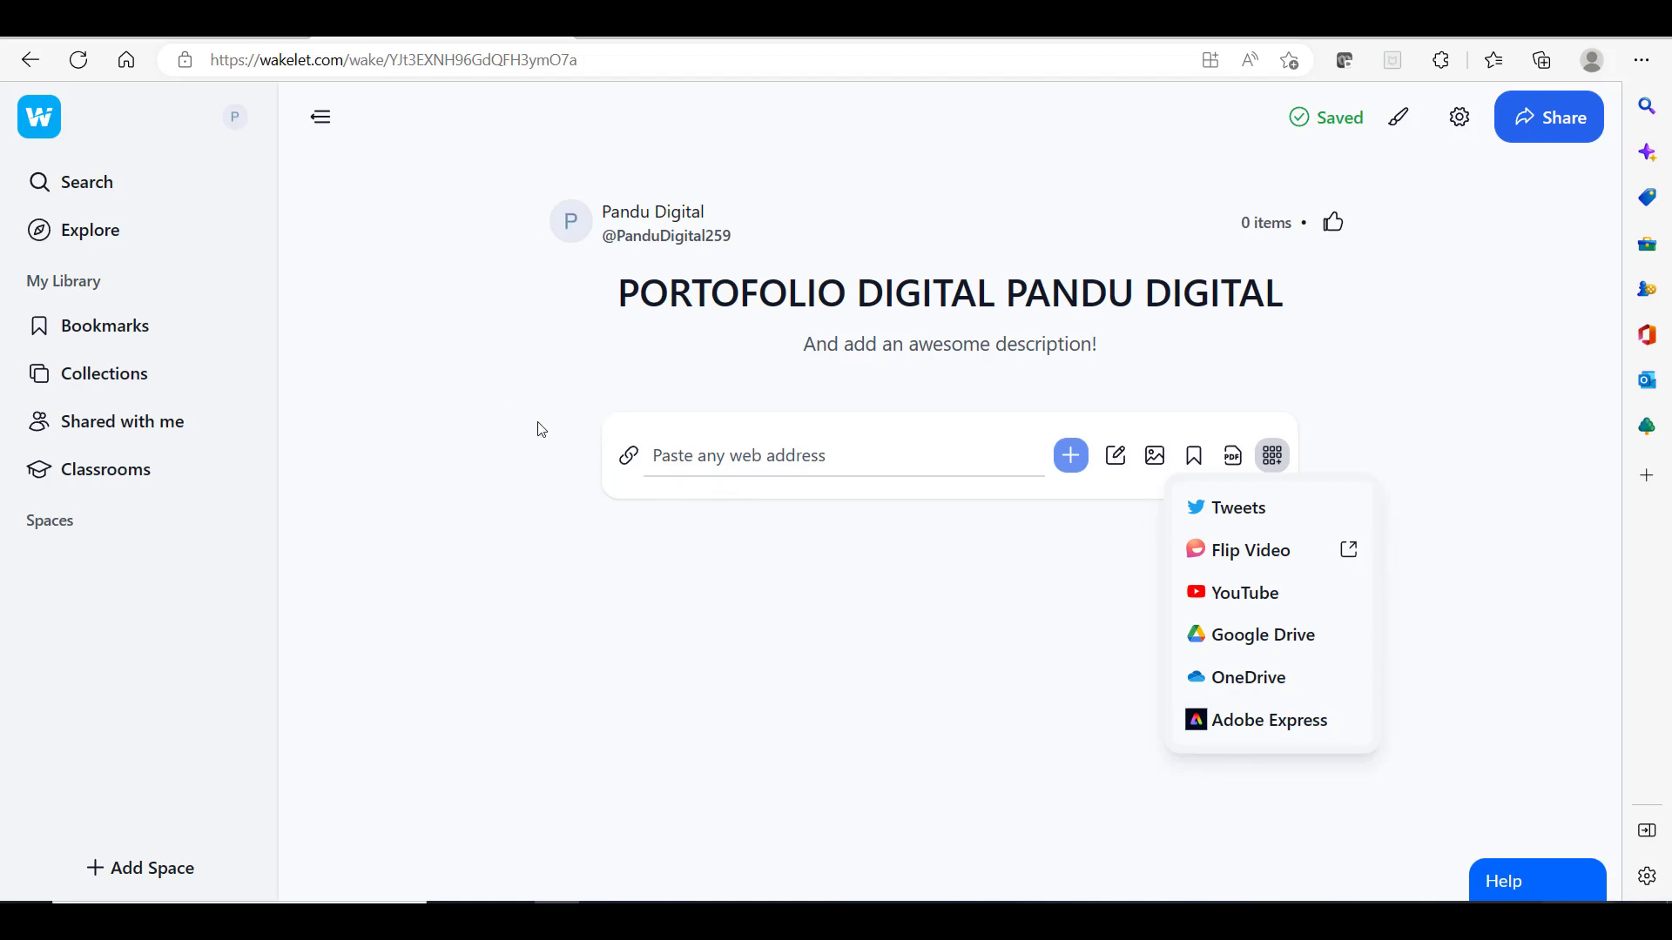
drag(500, 383, 518, 492)
click(796, 451)
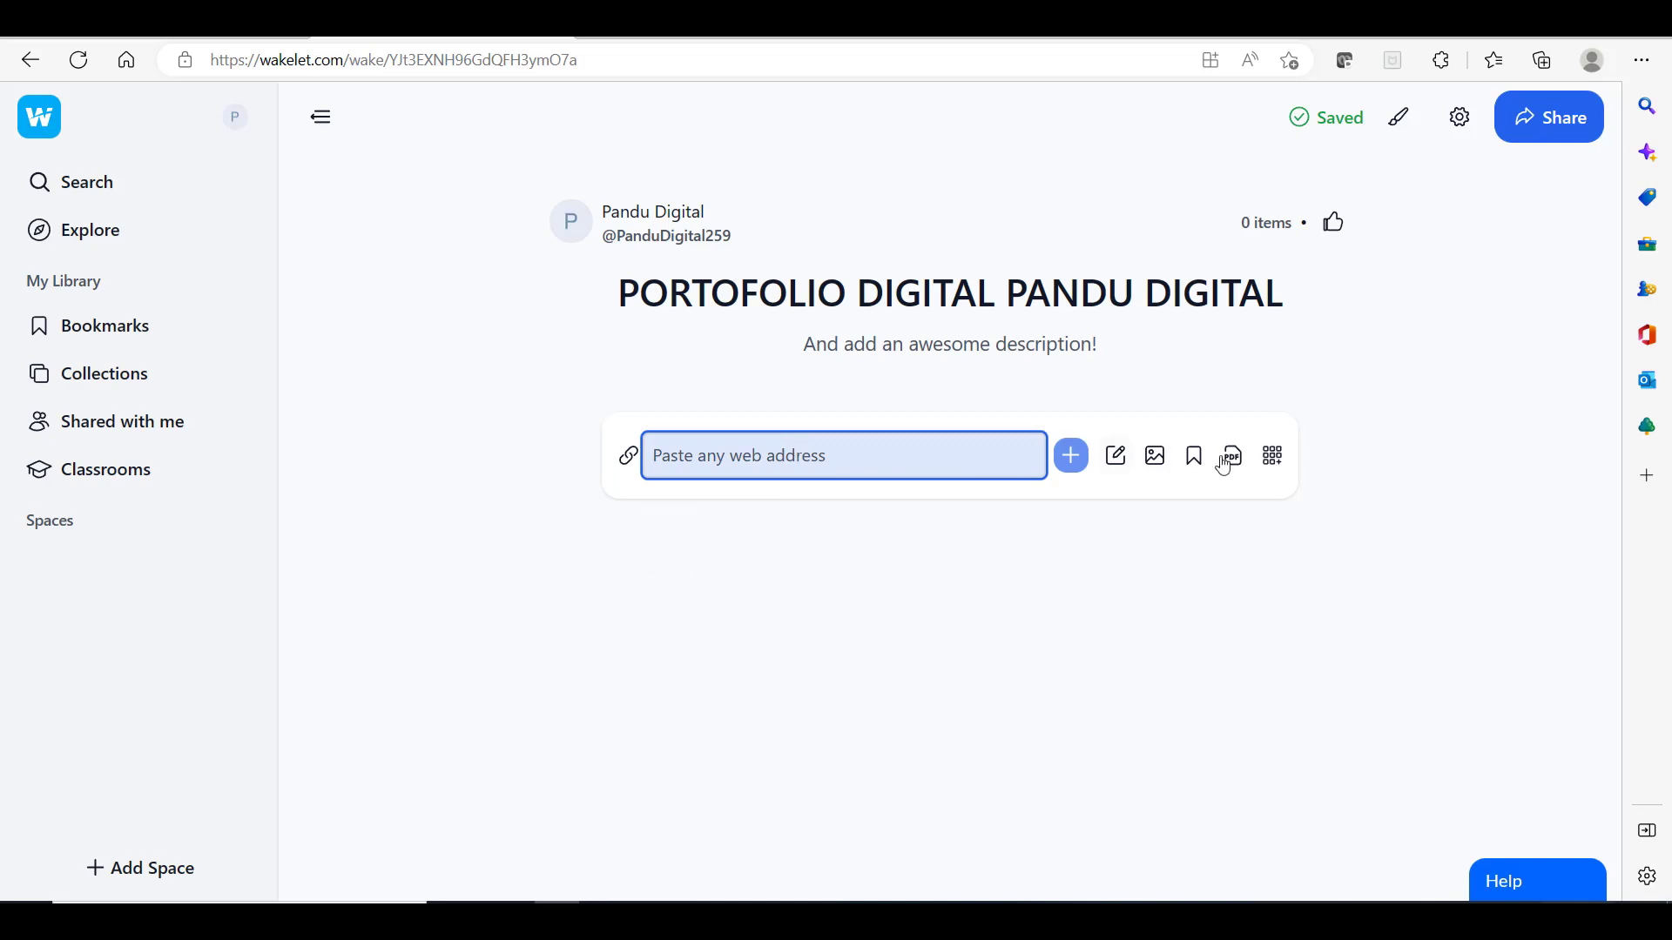
click(1271, 460)
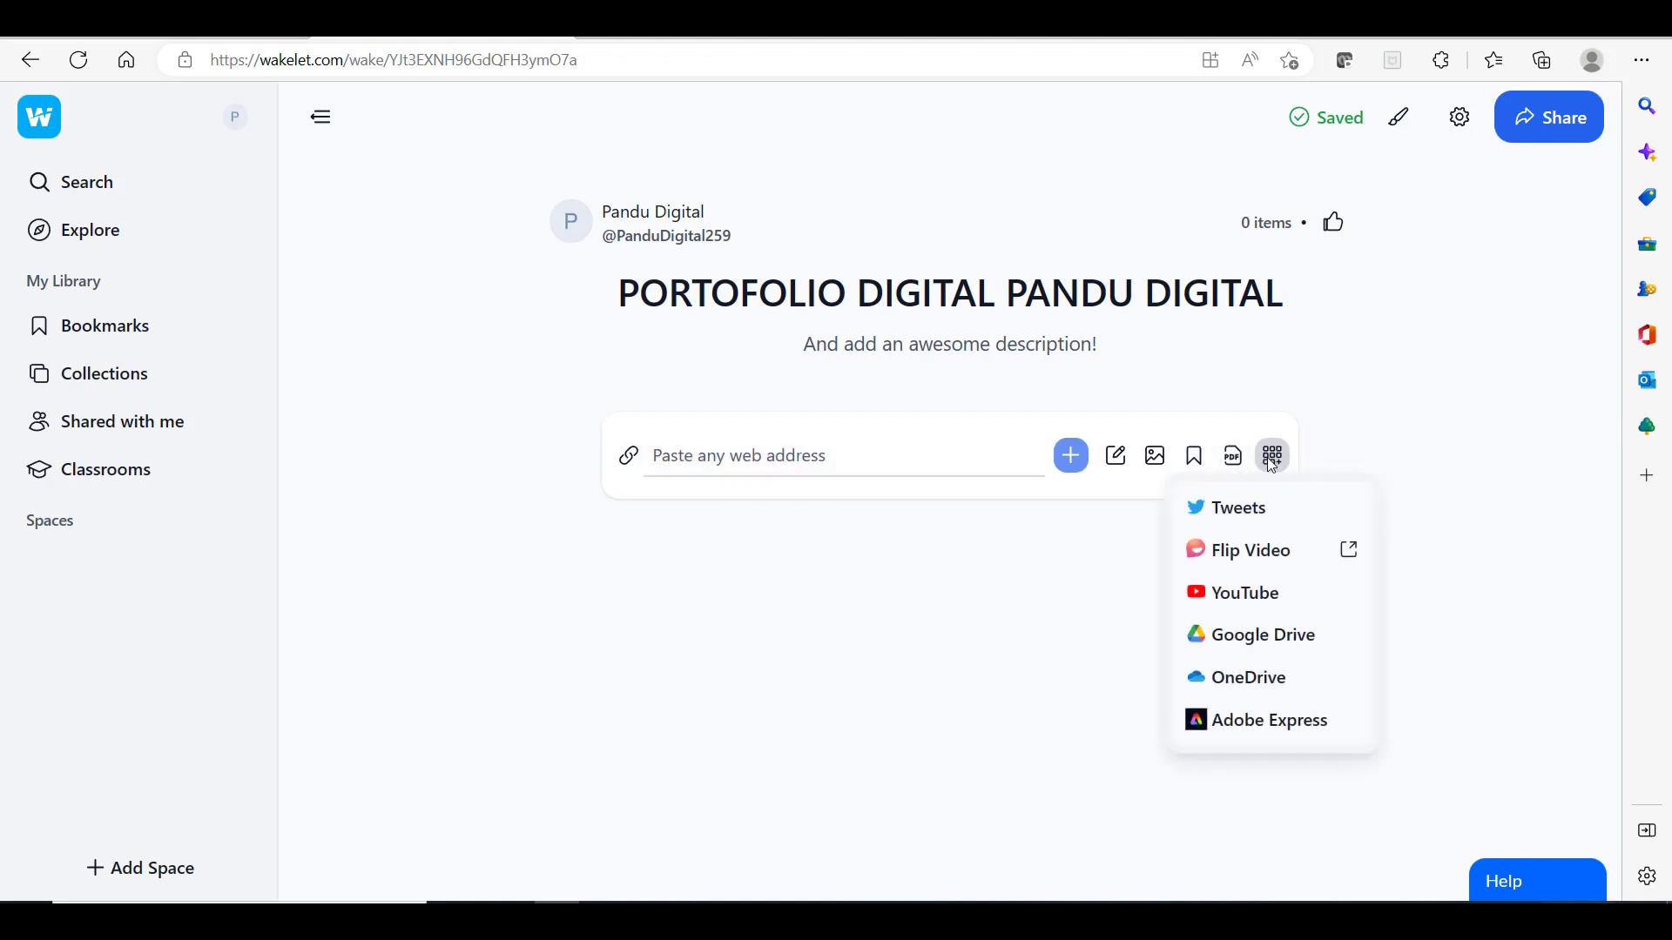
Step: Search YouTube for 'PANDU DIGITAL' and add the 'Tutorial Pendaftaran Siswa Ekstrakurikuler Pandu Digital' video
click(1269, 602)
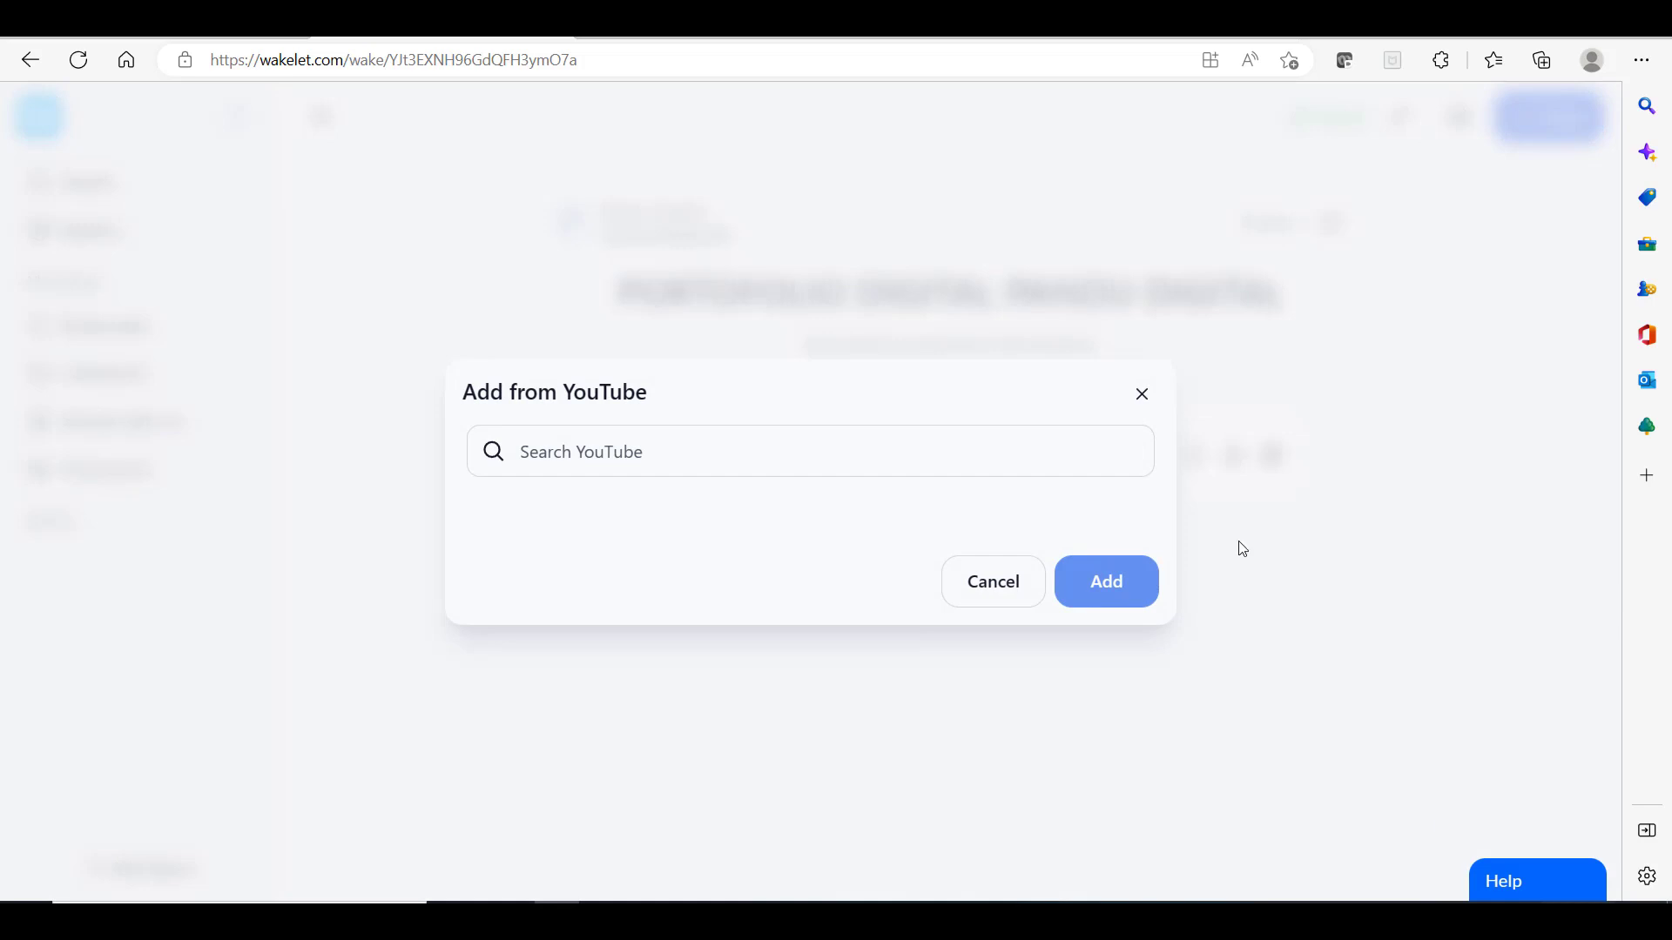
click(734, 457)
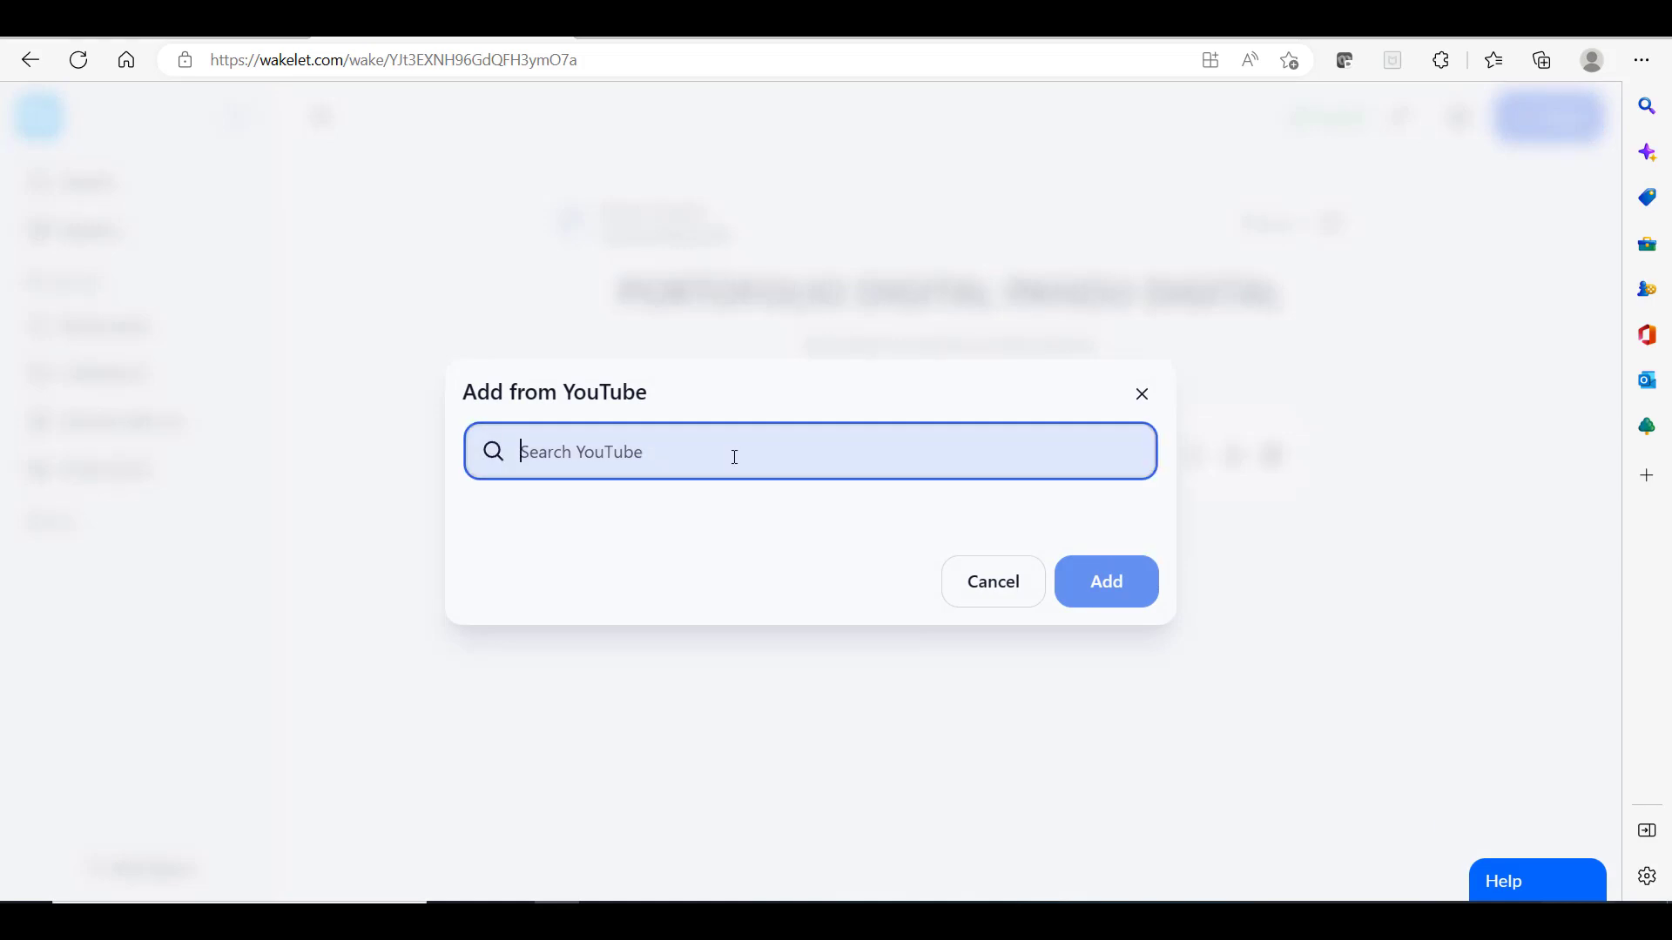
text(P)
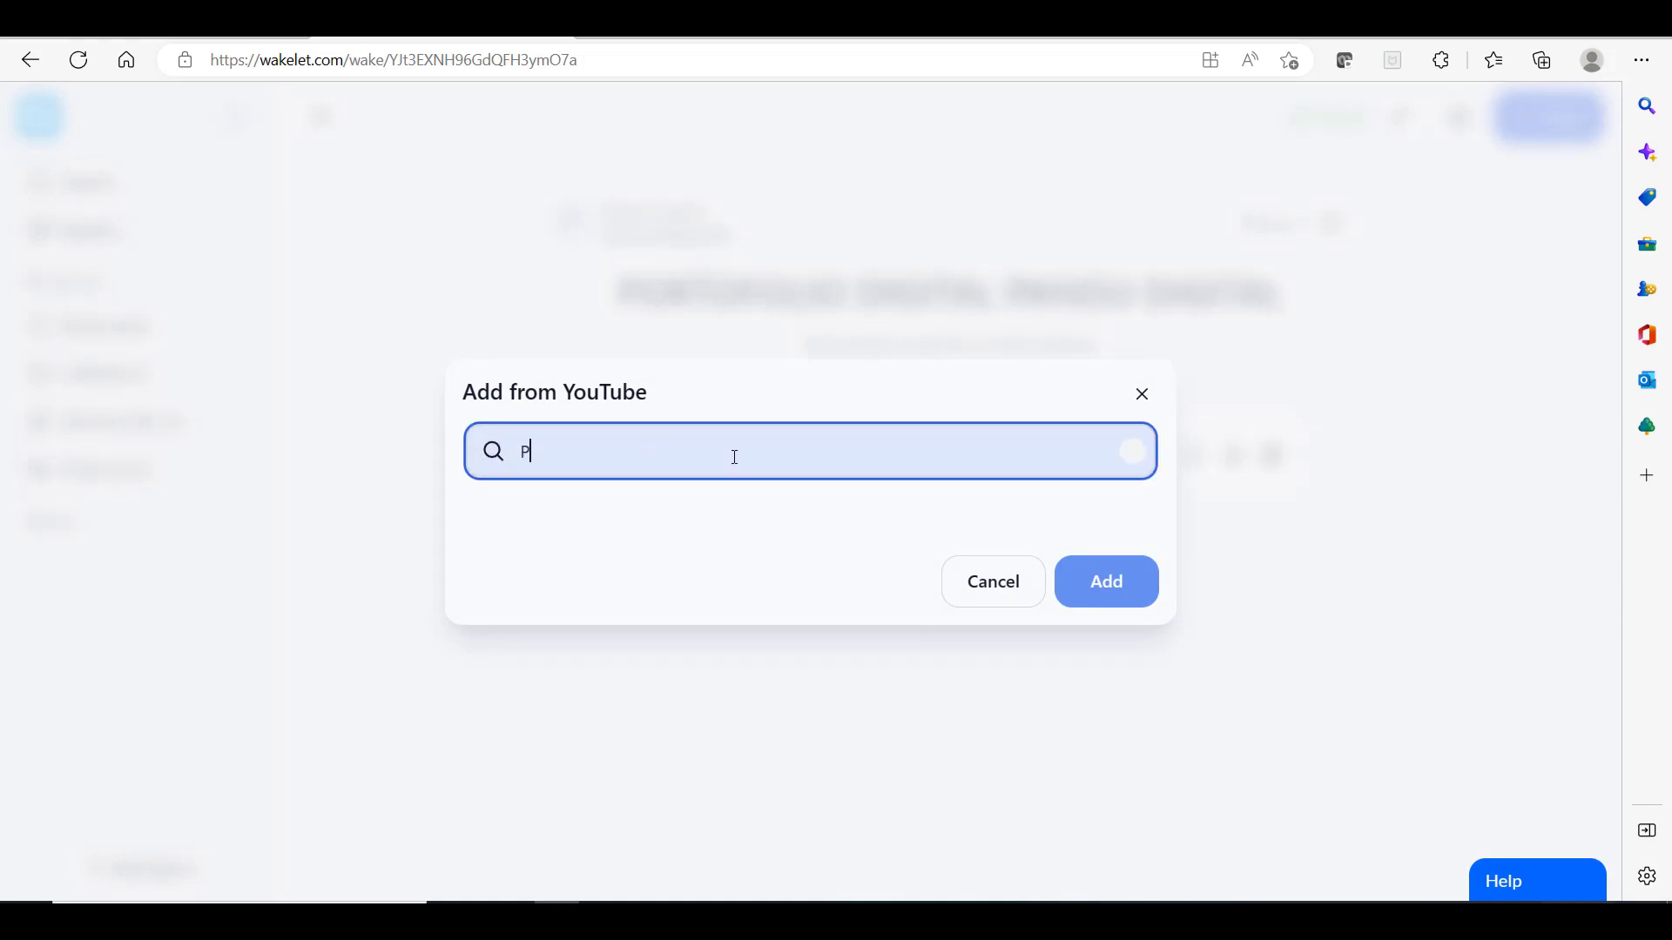
text(ANDU DIGITAL)
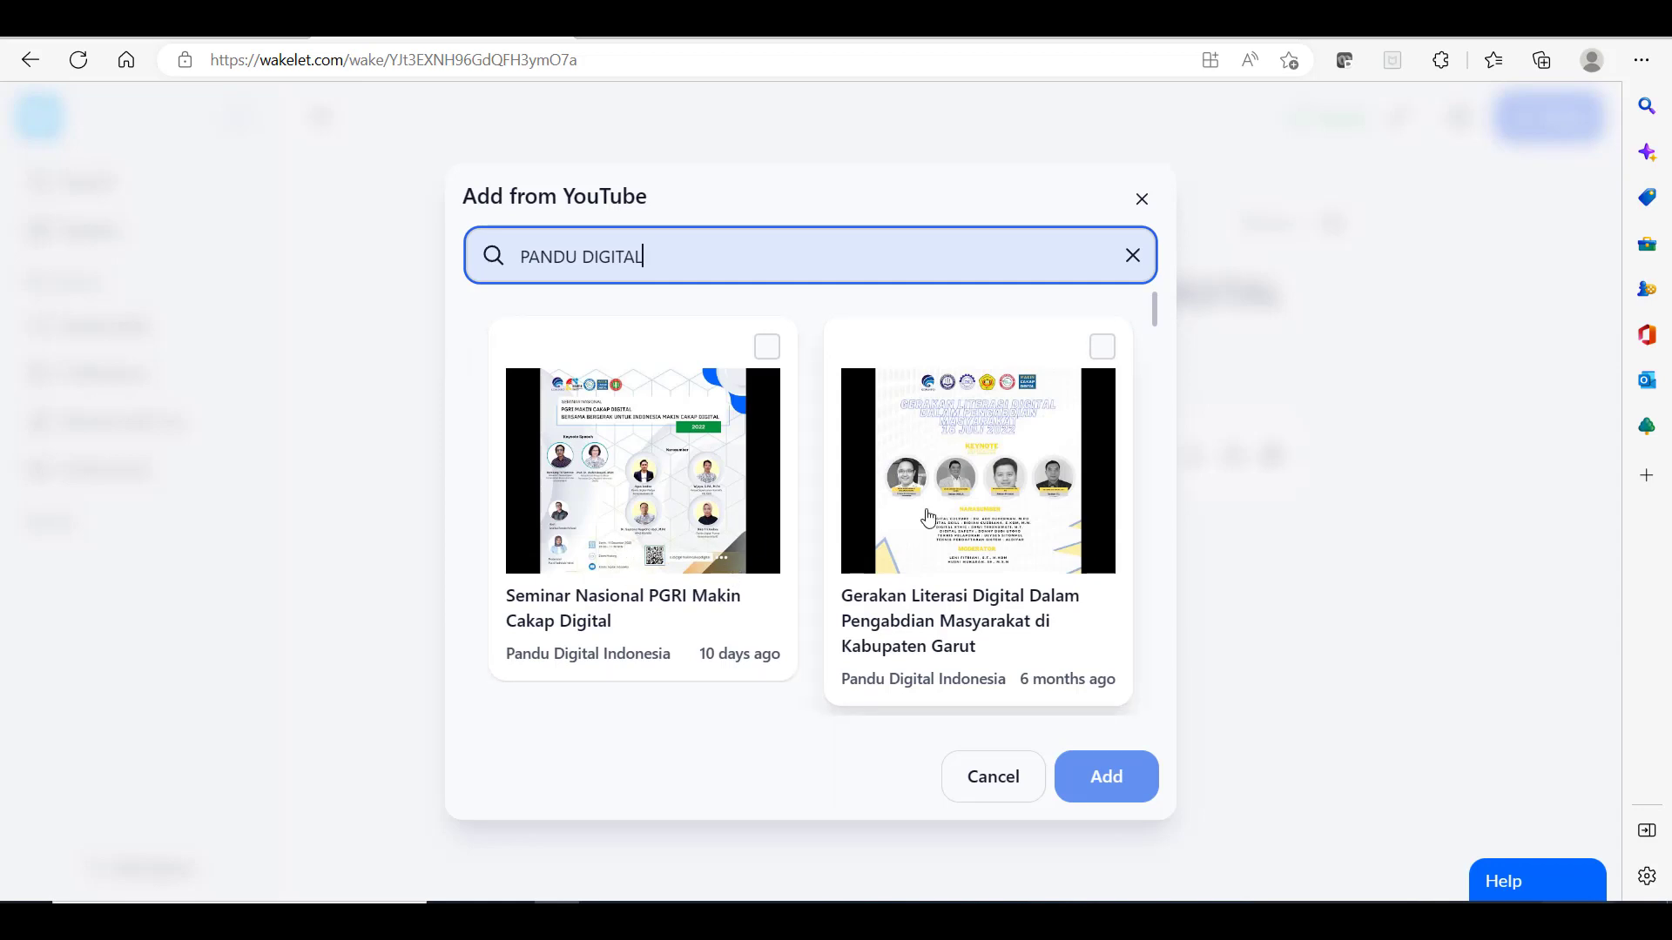
scroll(928, 518, down, 2)
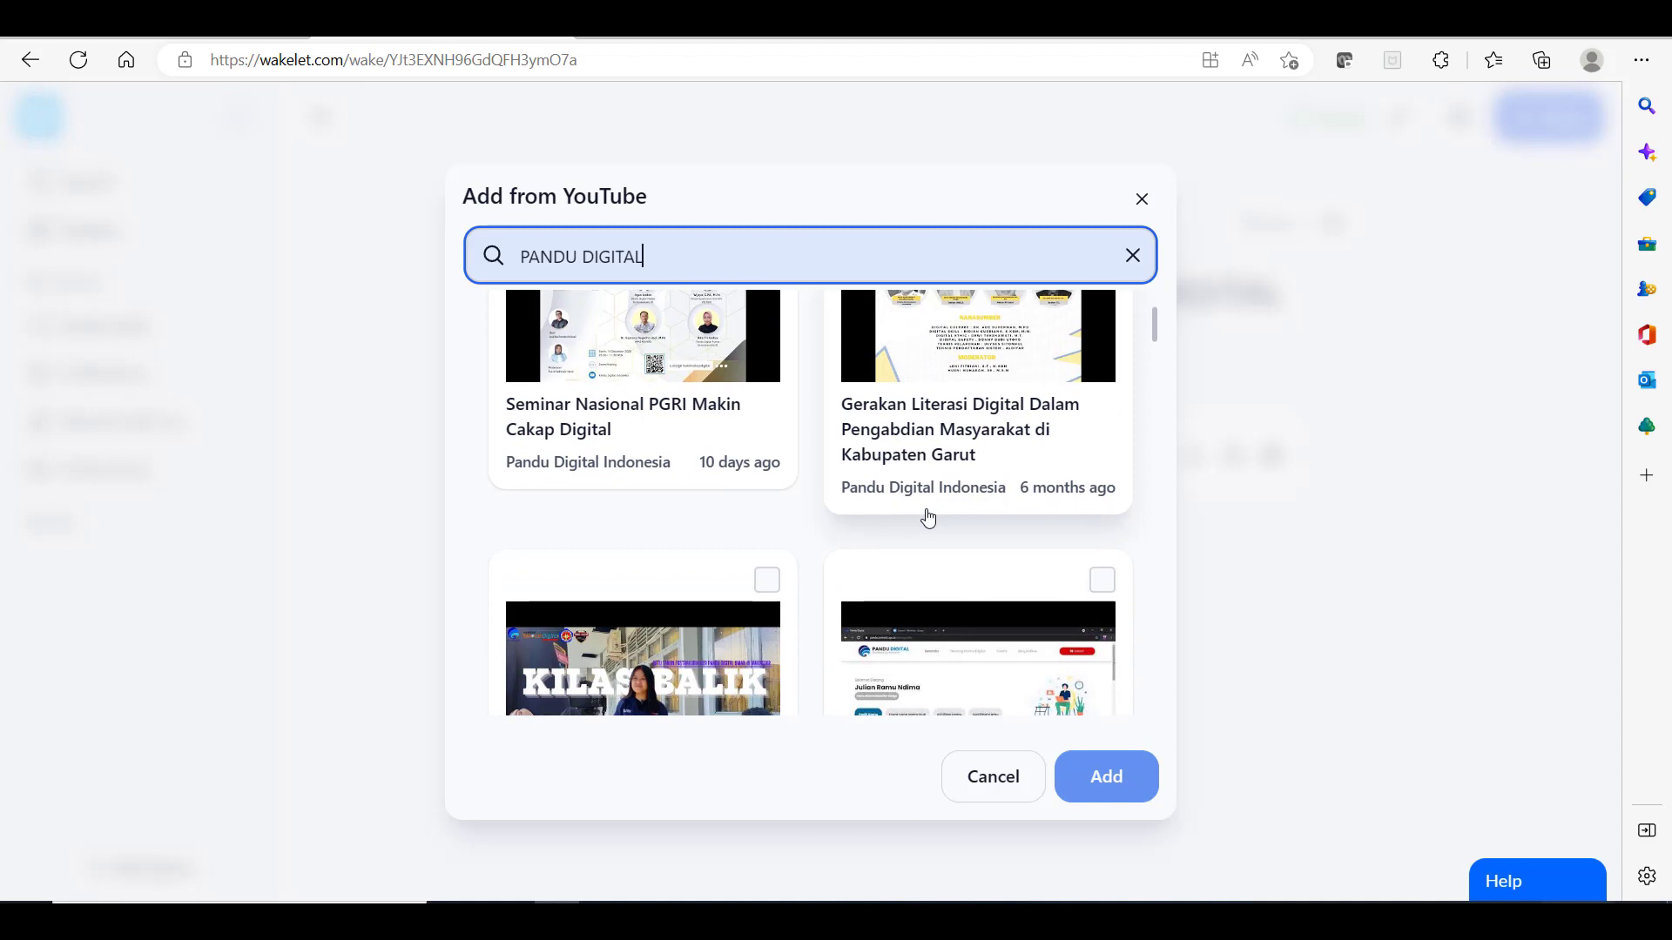
scroll(928, 518, down, 2)
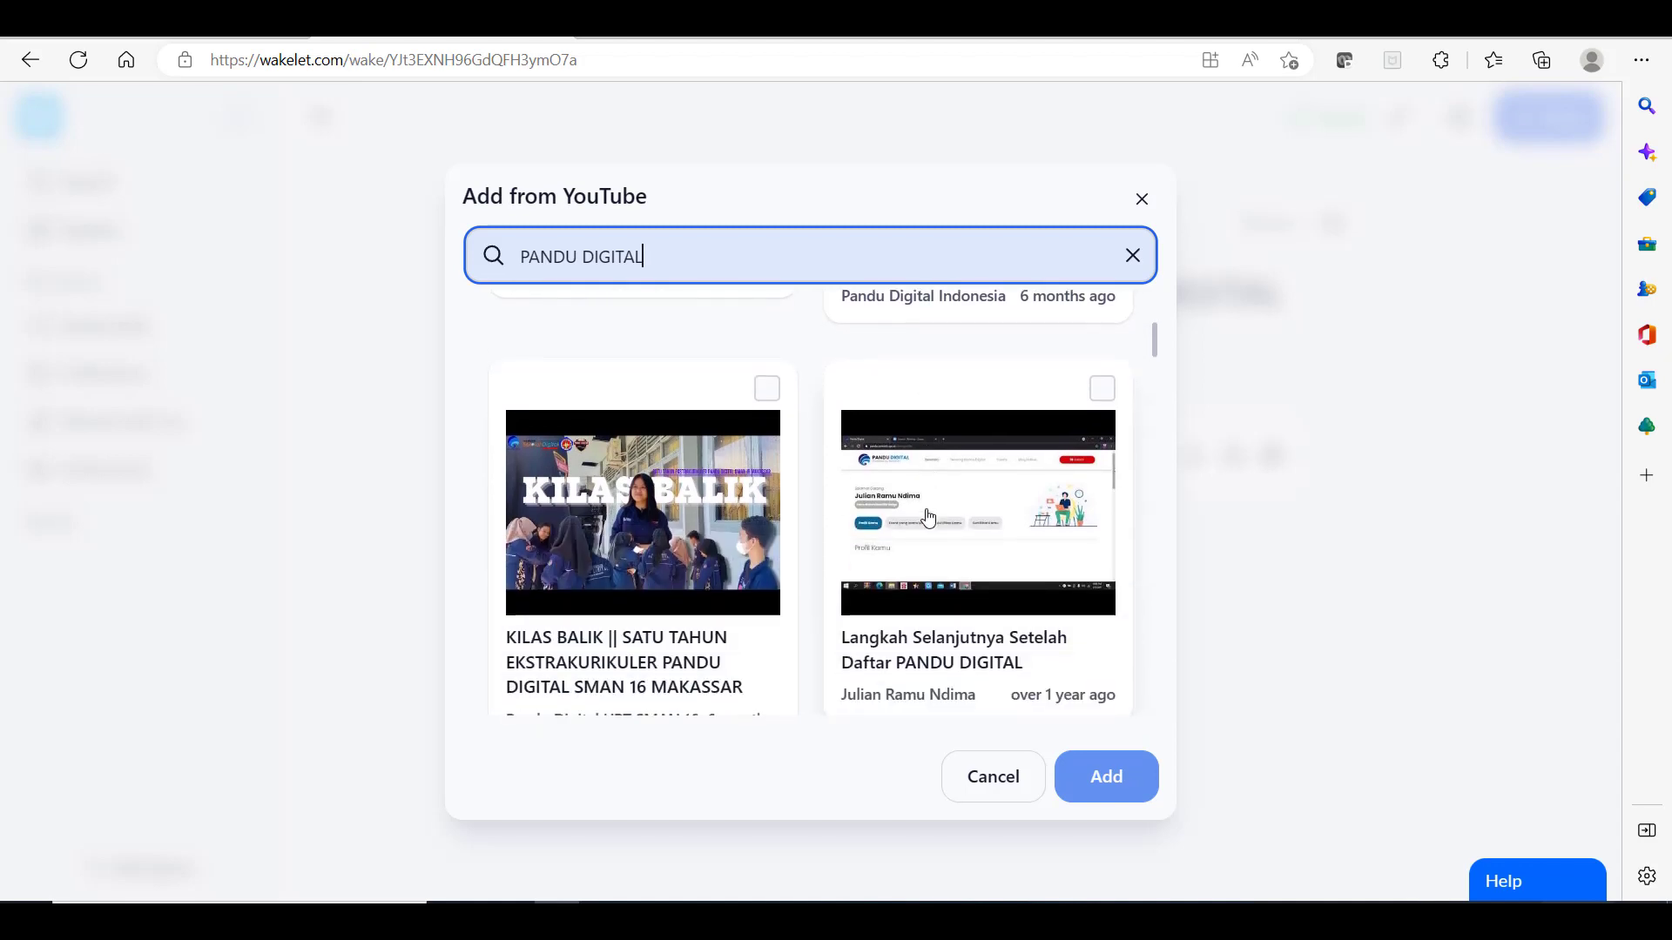
scroll(927, 518, down, 2)
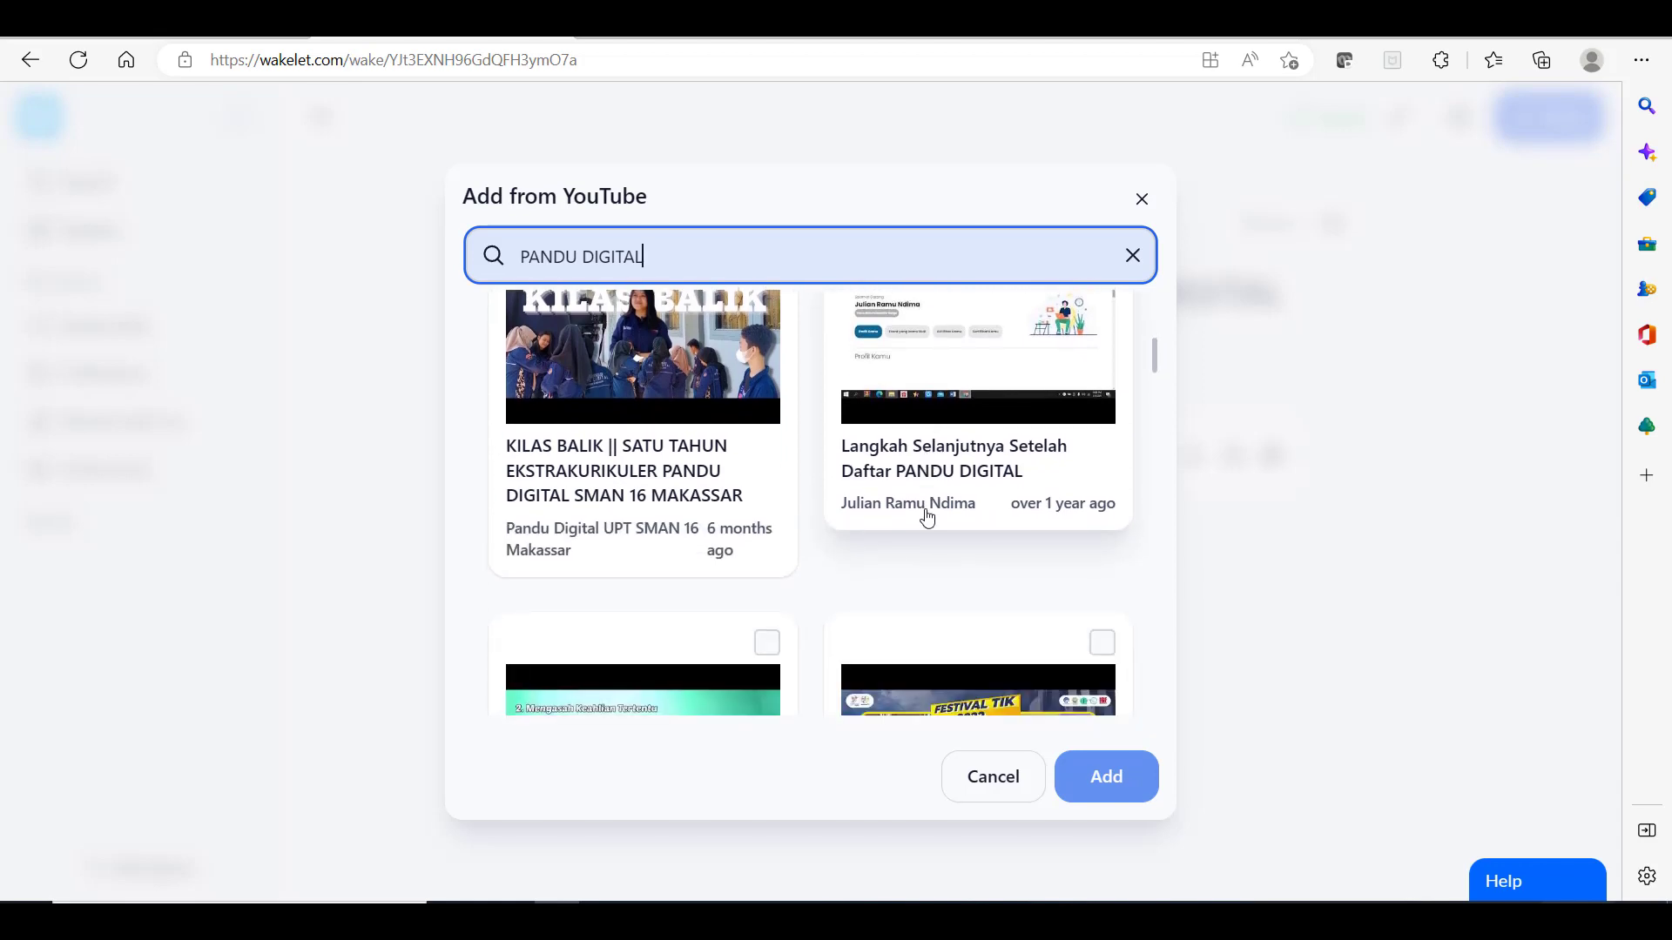
scroll(927, 518, down, 3)
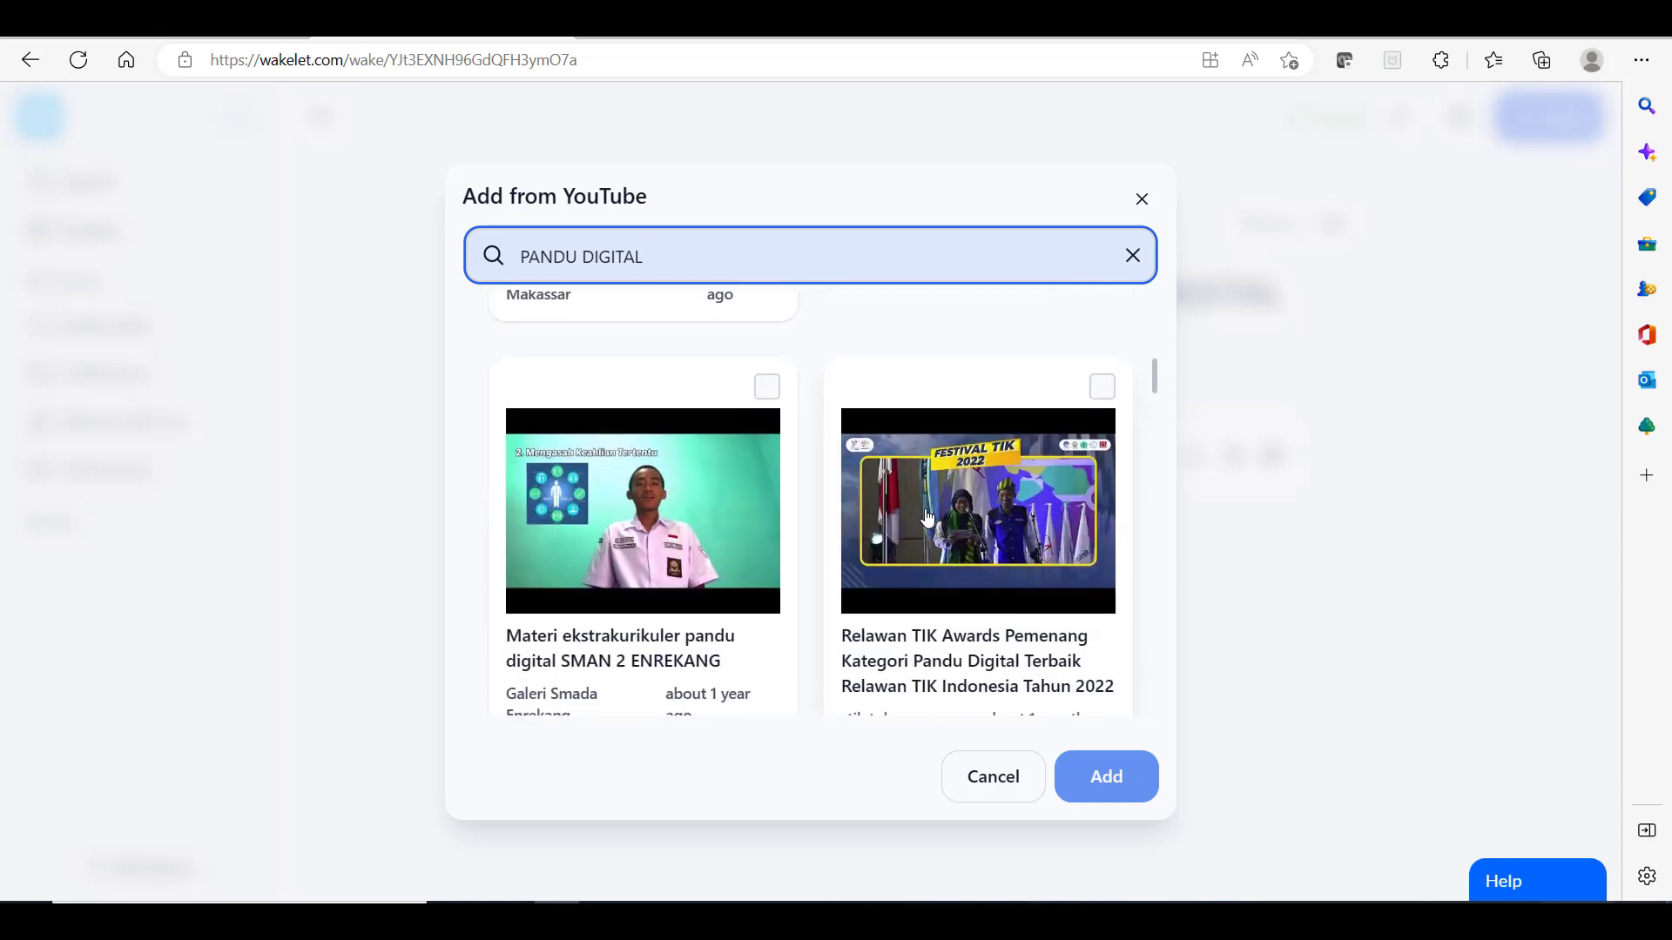
scroll(928, 518, down, 3)
scroll(928, 519, down, 1)
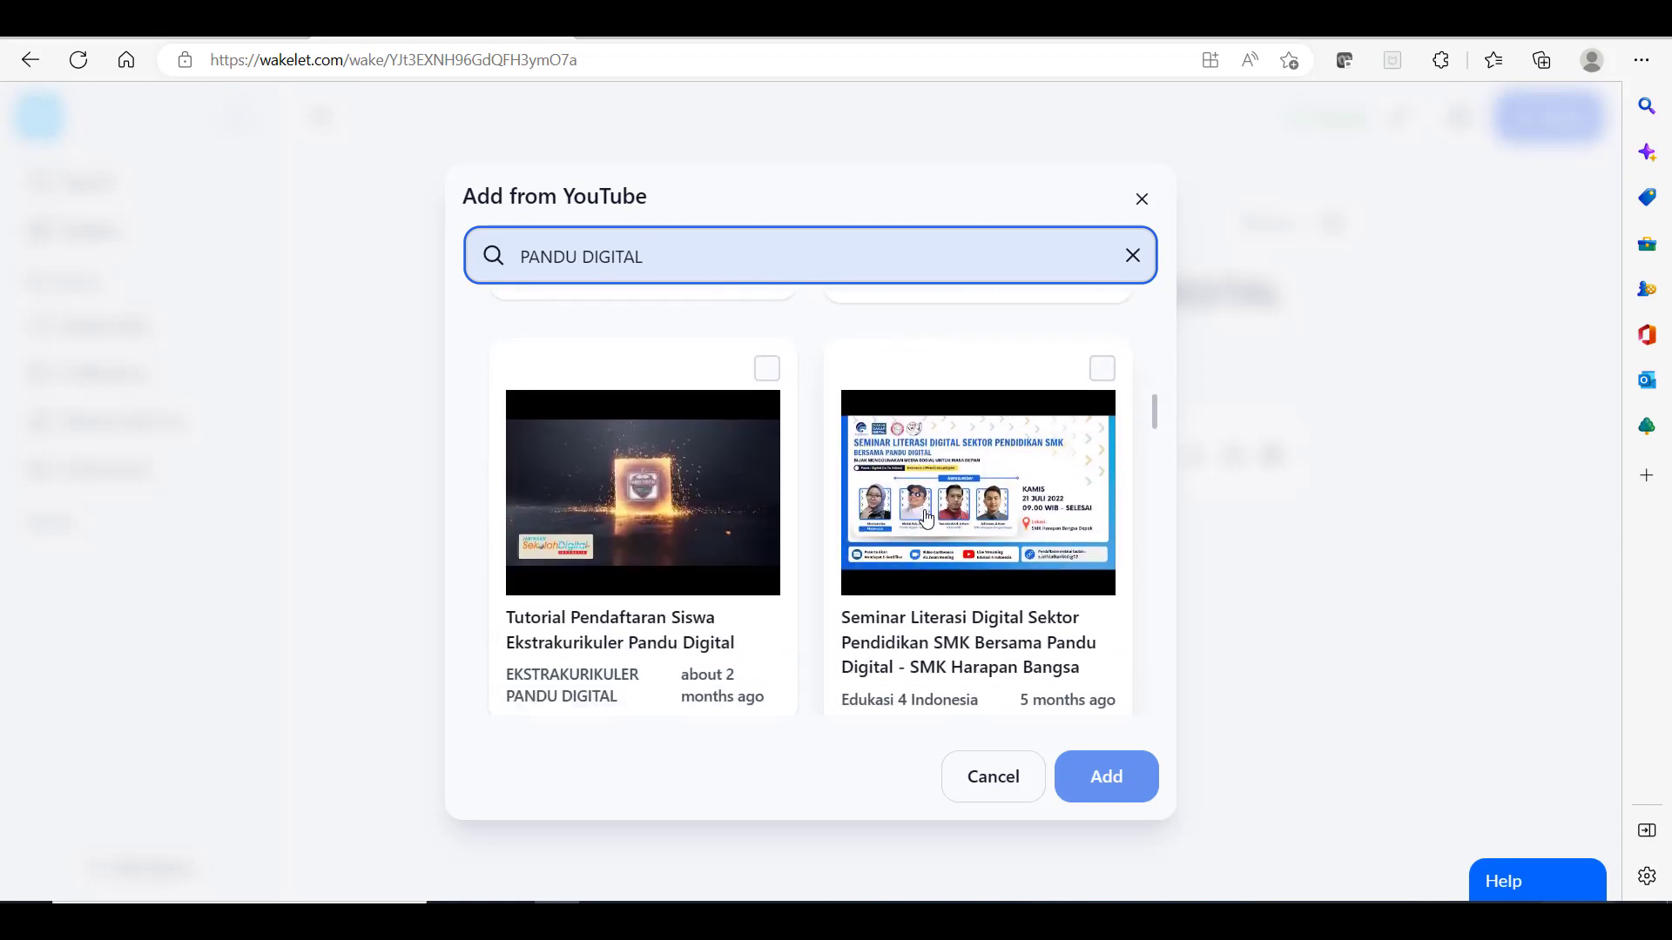
click(658, 562)
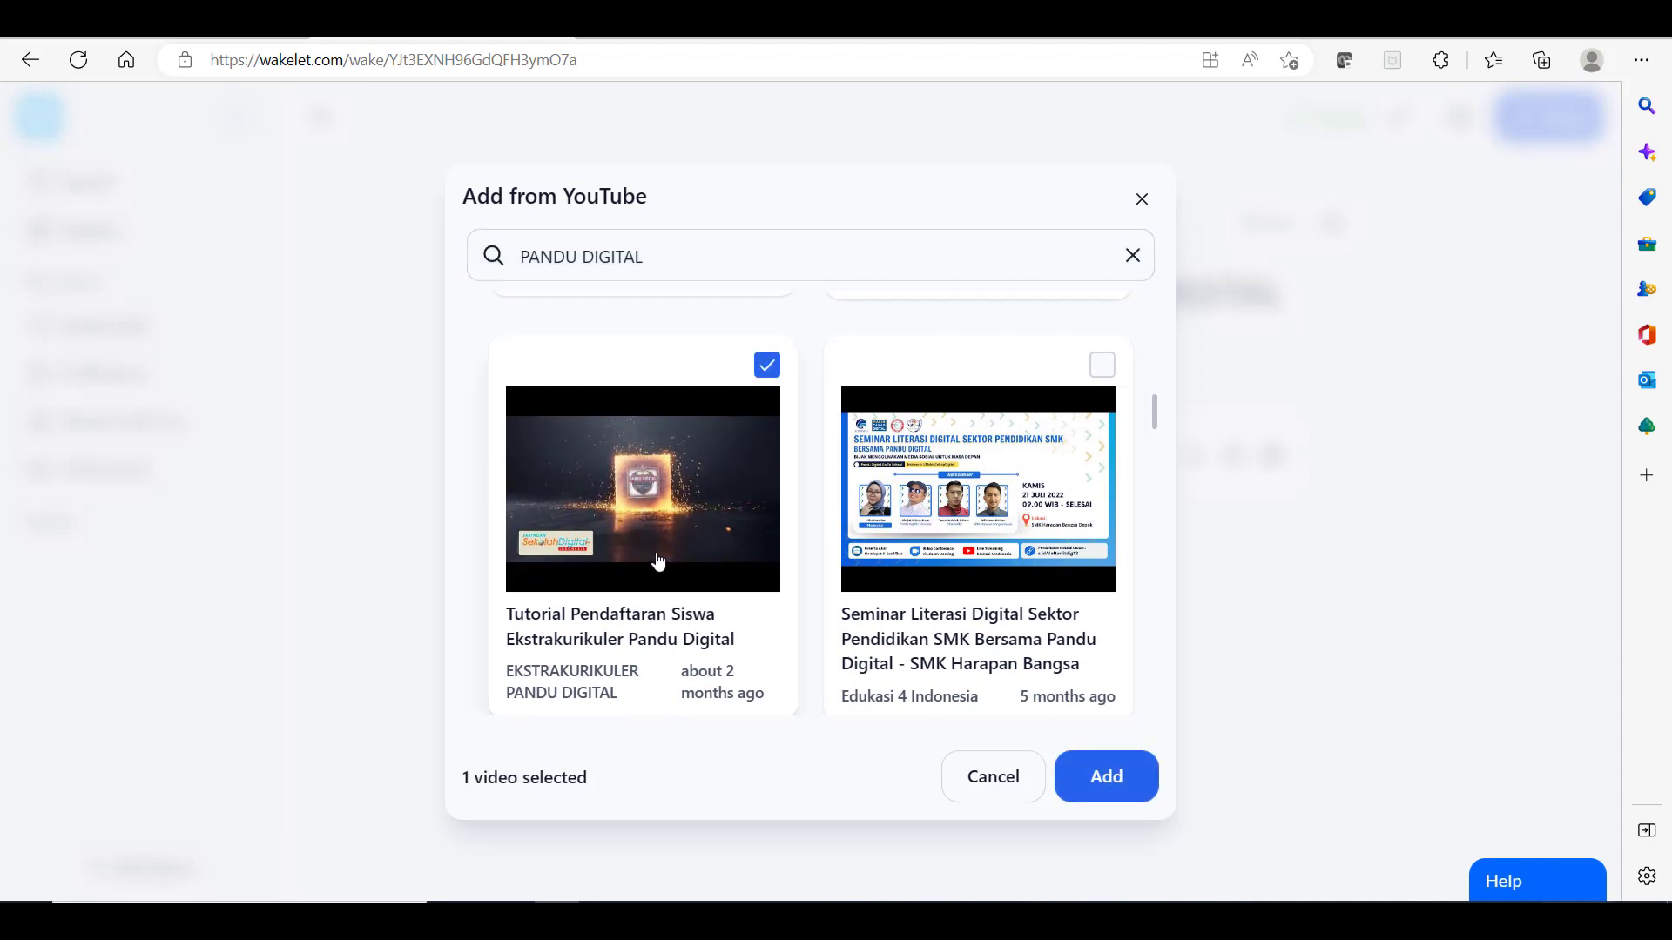
click(1106, 775)
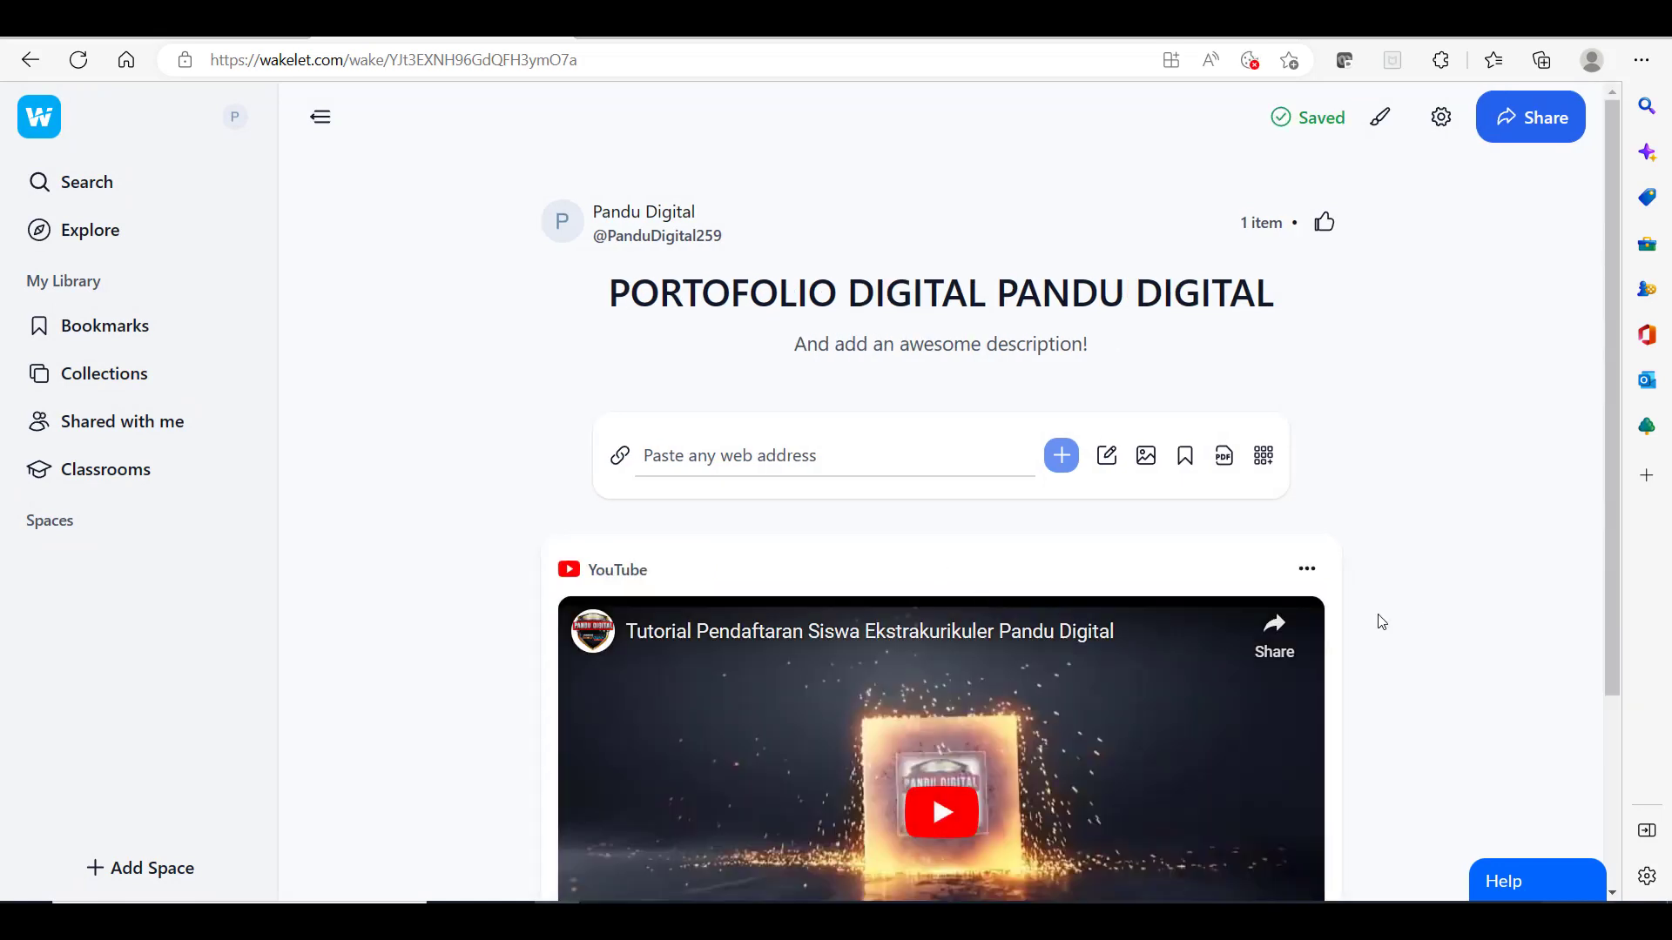
scroll(1341, 604, down, 3)
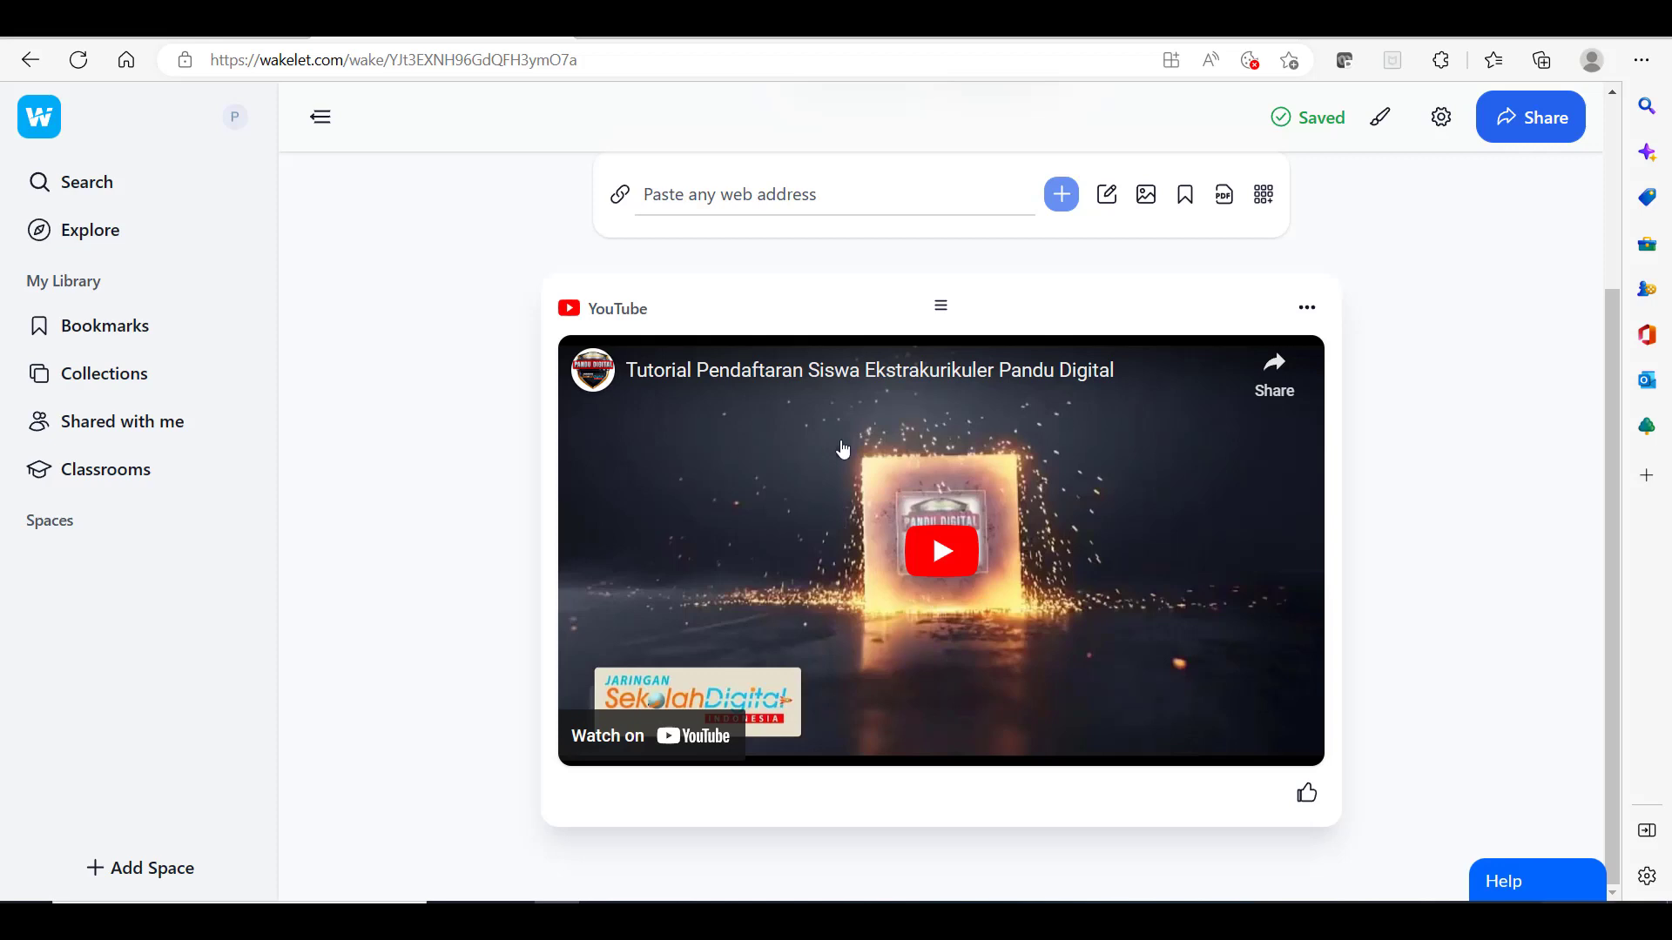
scroll(841, 447, up, 1)
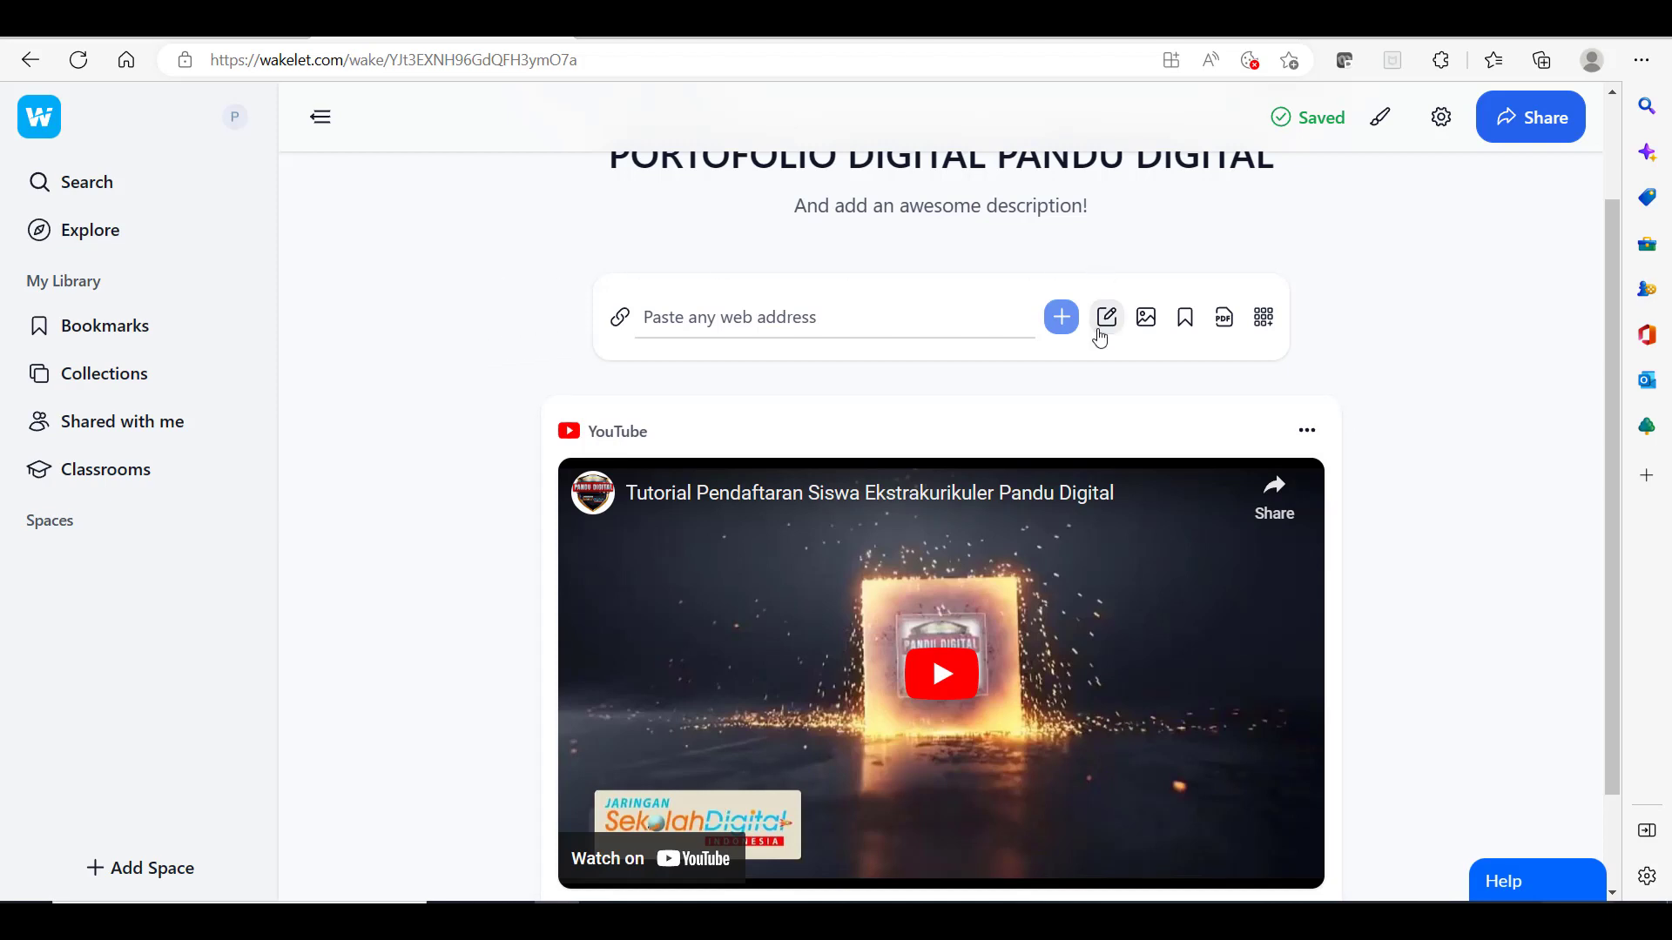
Step: Turn on Allow sharing and Publish to your profile in the Share panel, then close it
click(1540, 123)
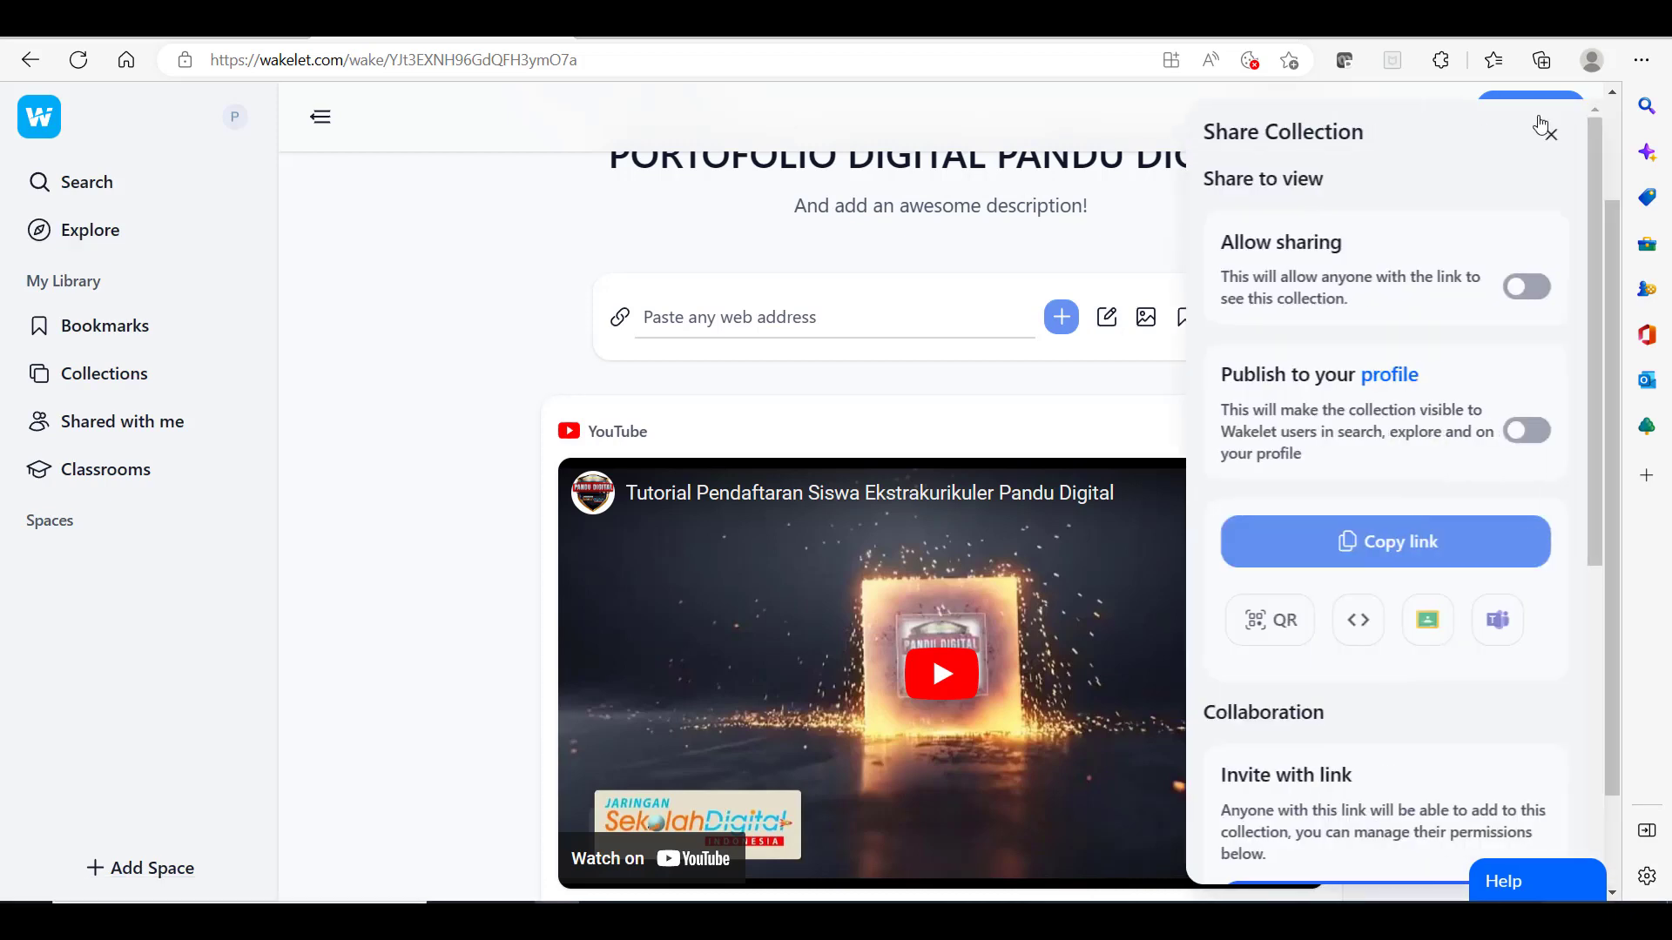
click(1537, 293)
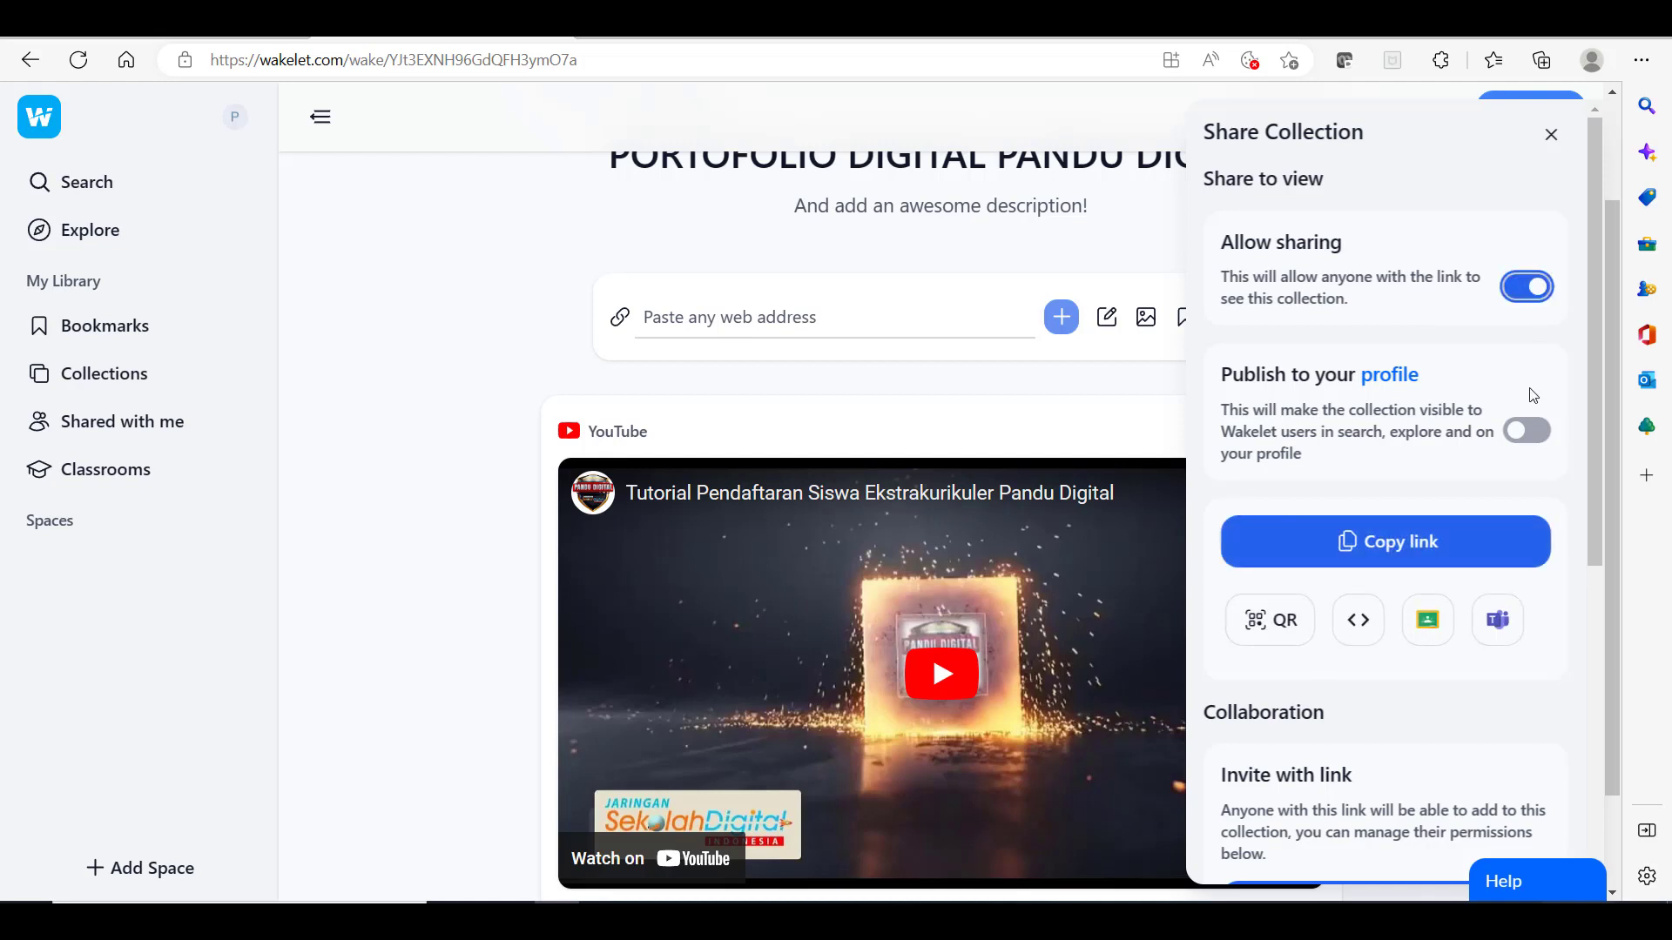
click(1535, 432)
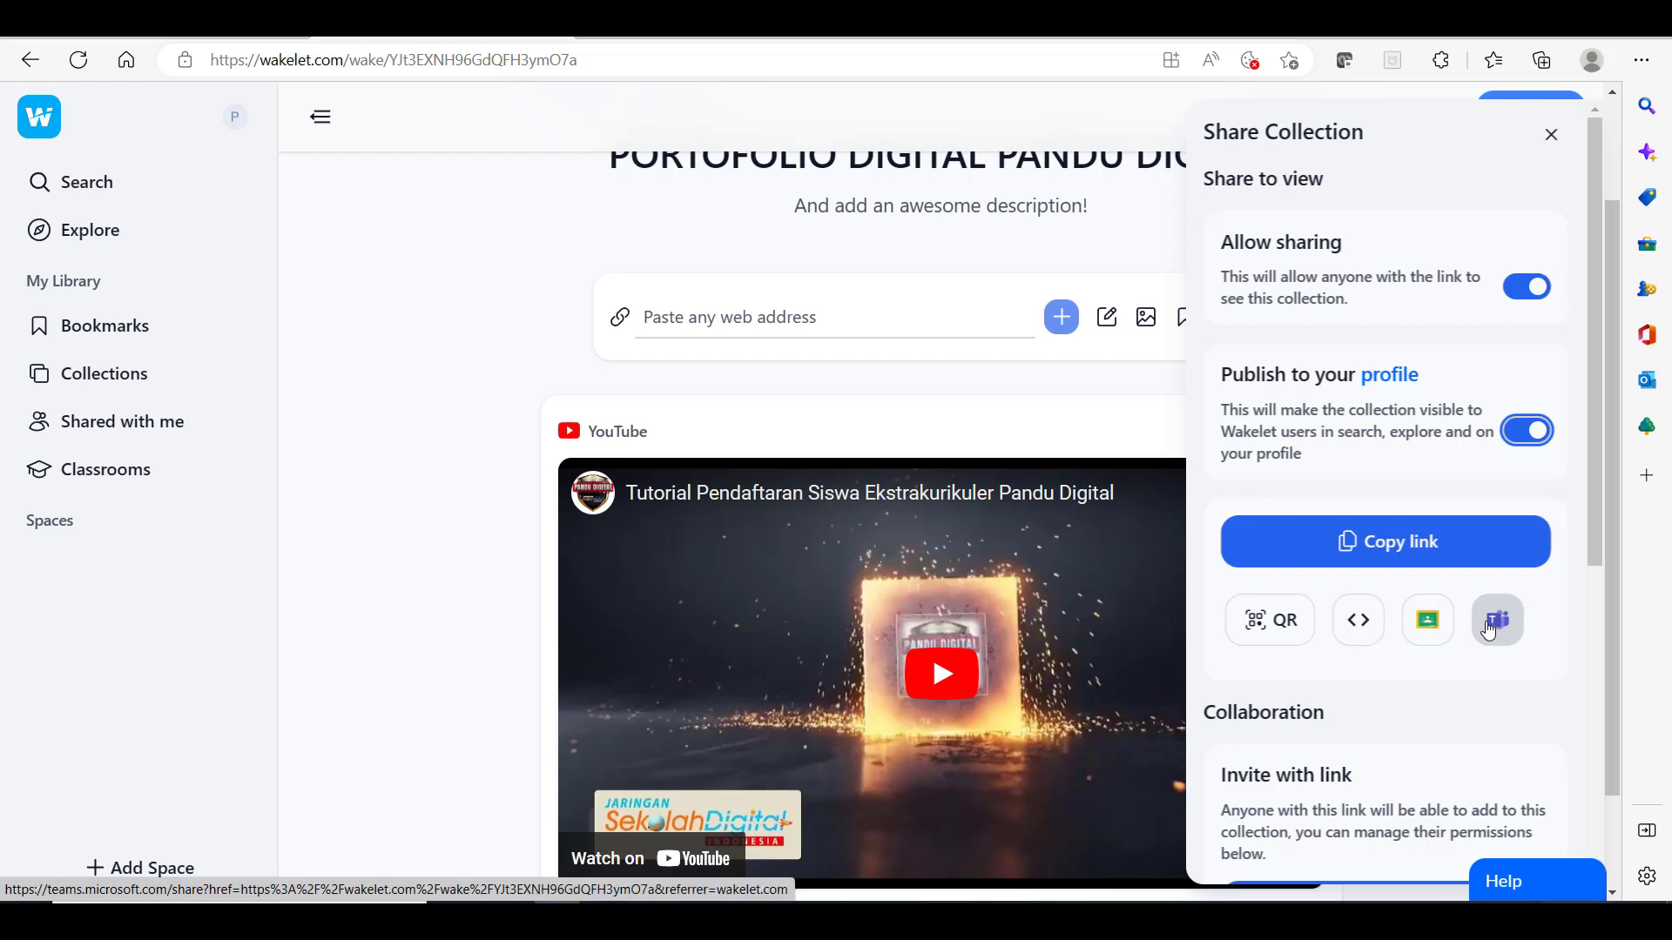
scroll(1481, 634, down, 3)
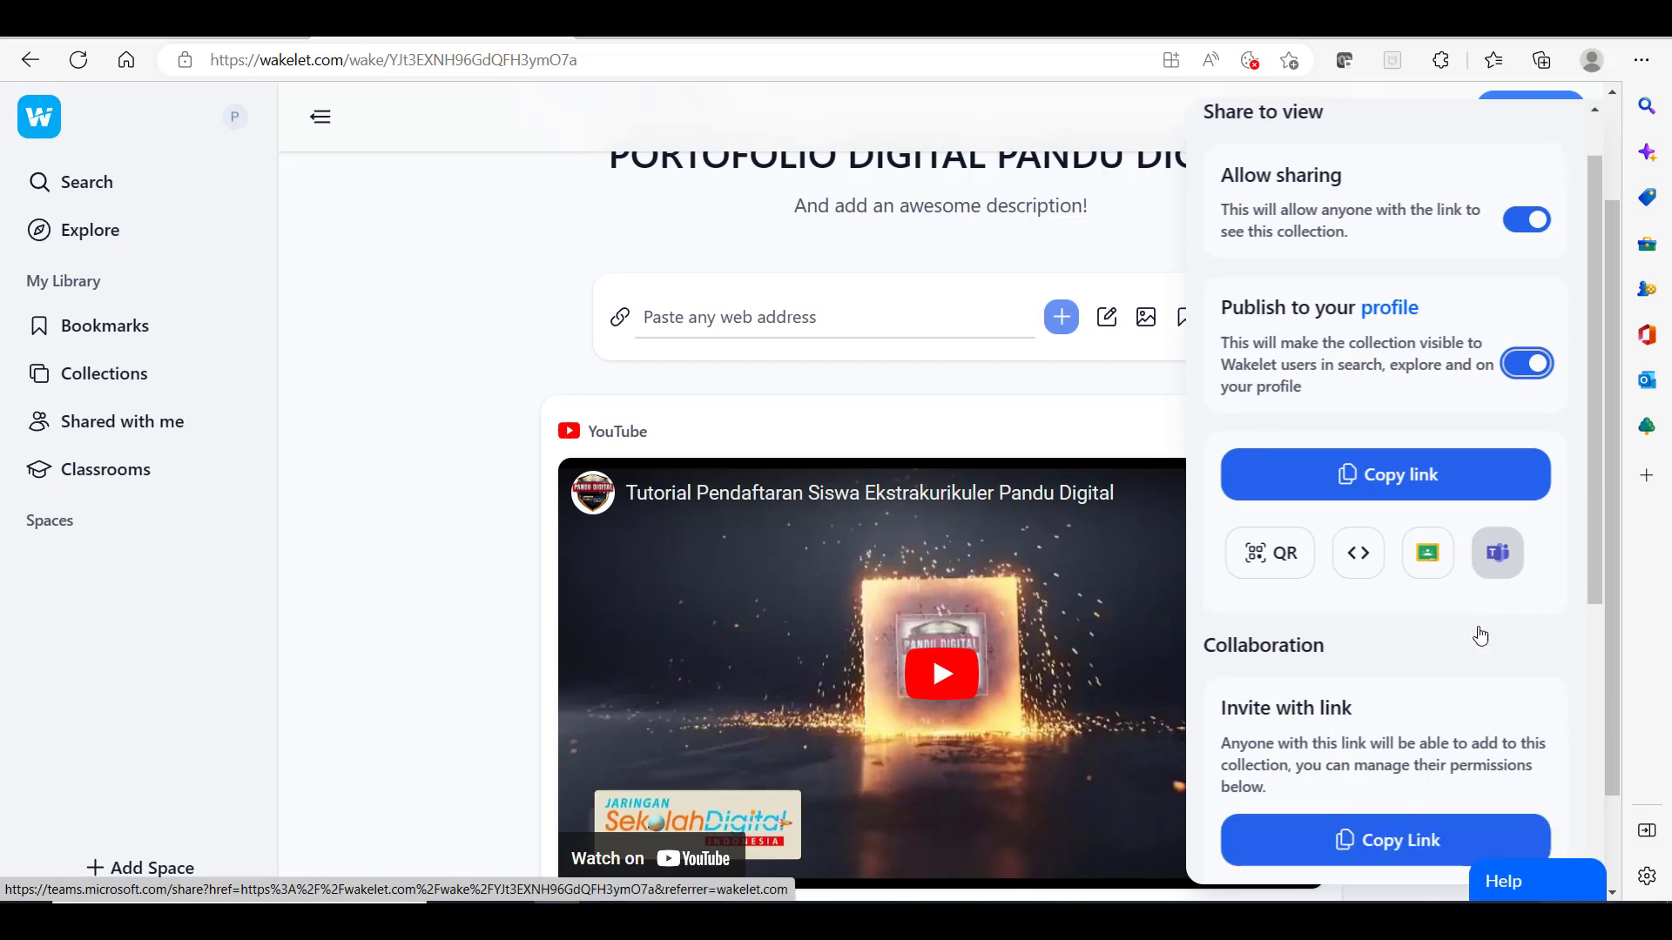
scroll(1481, 634, down, 1)
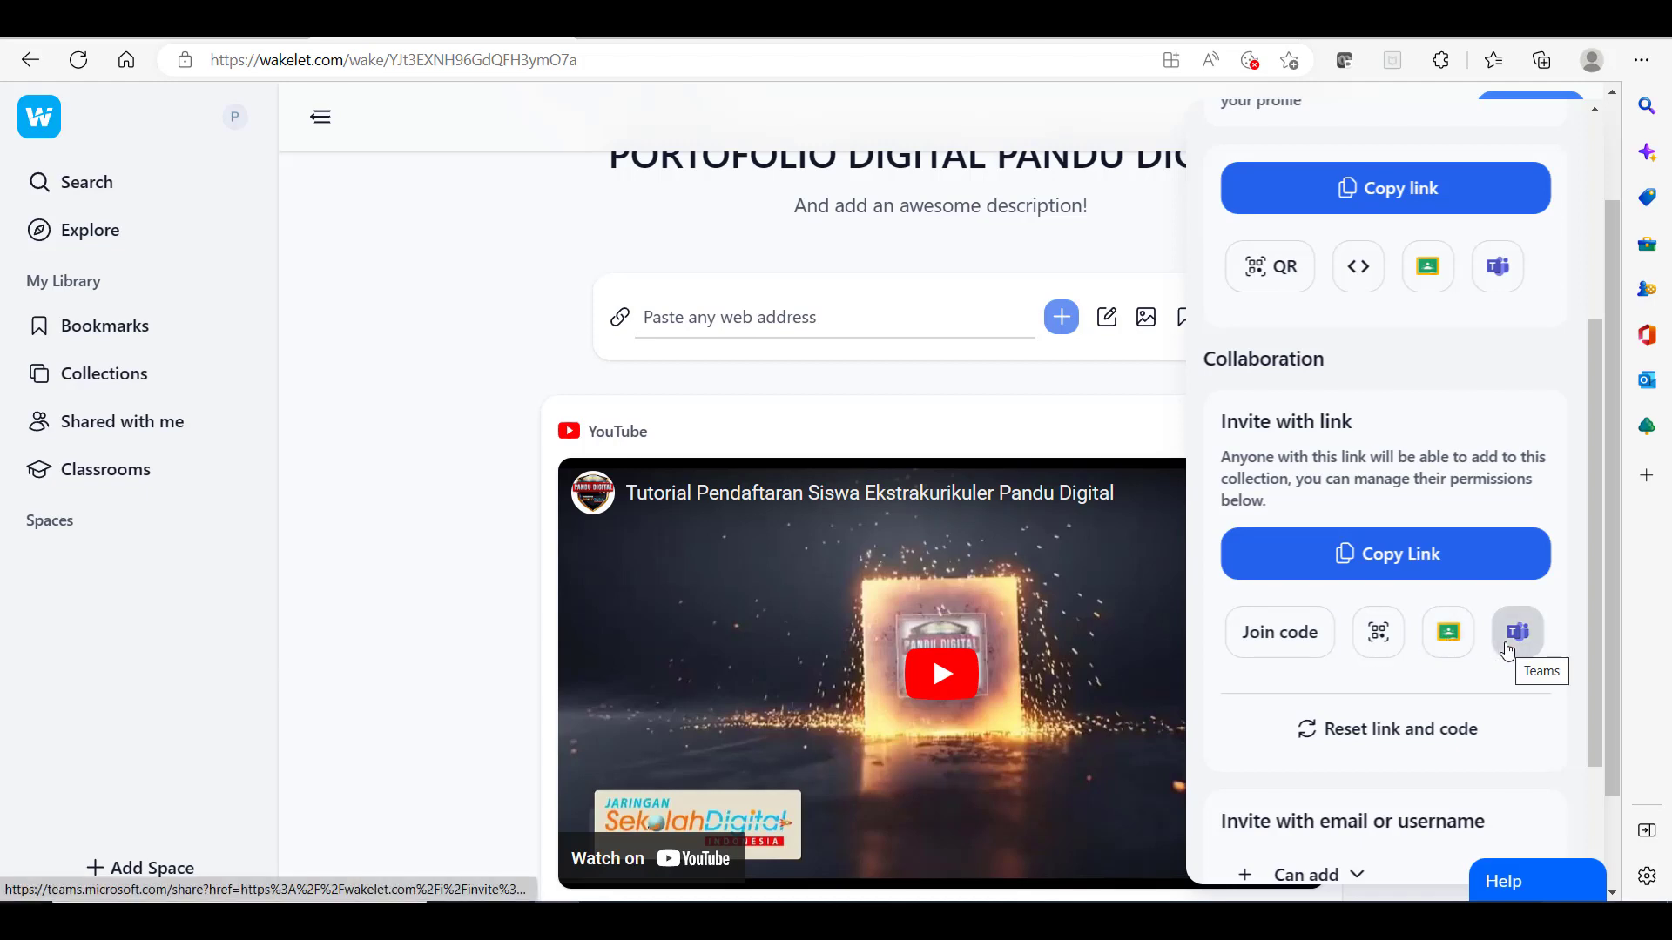
scroll(1508, 651, down, 2)
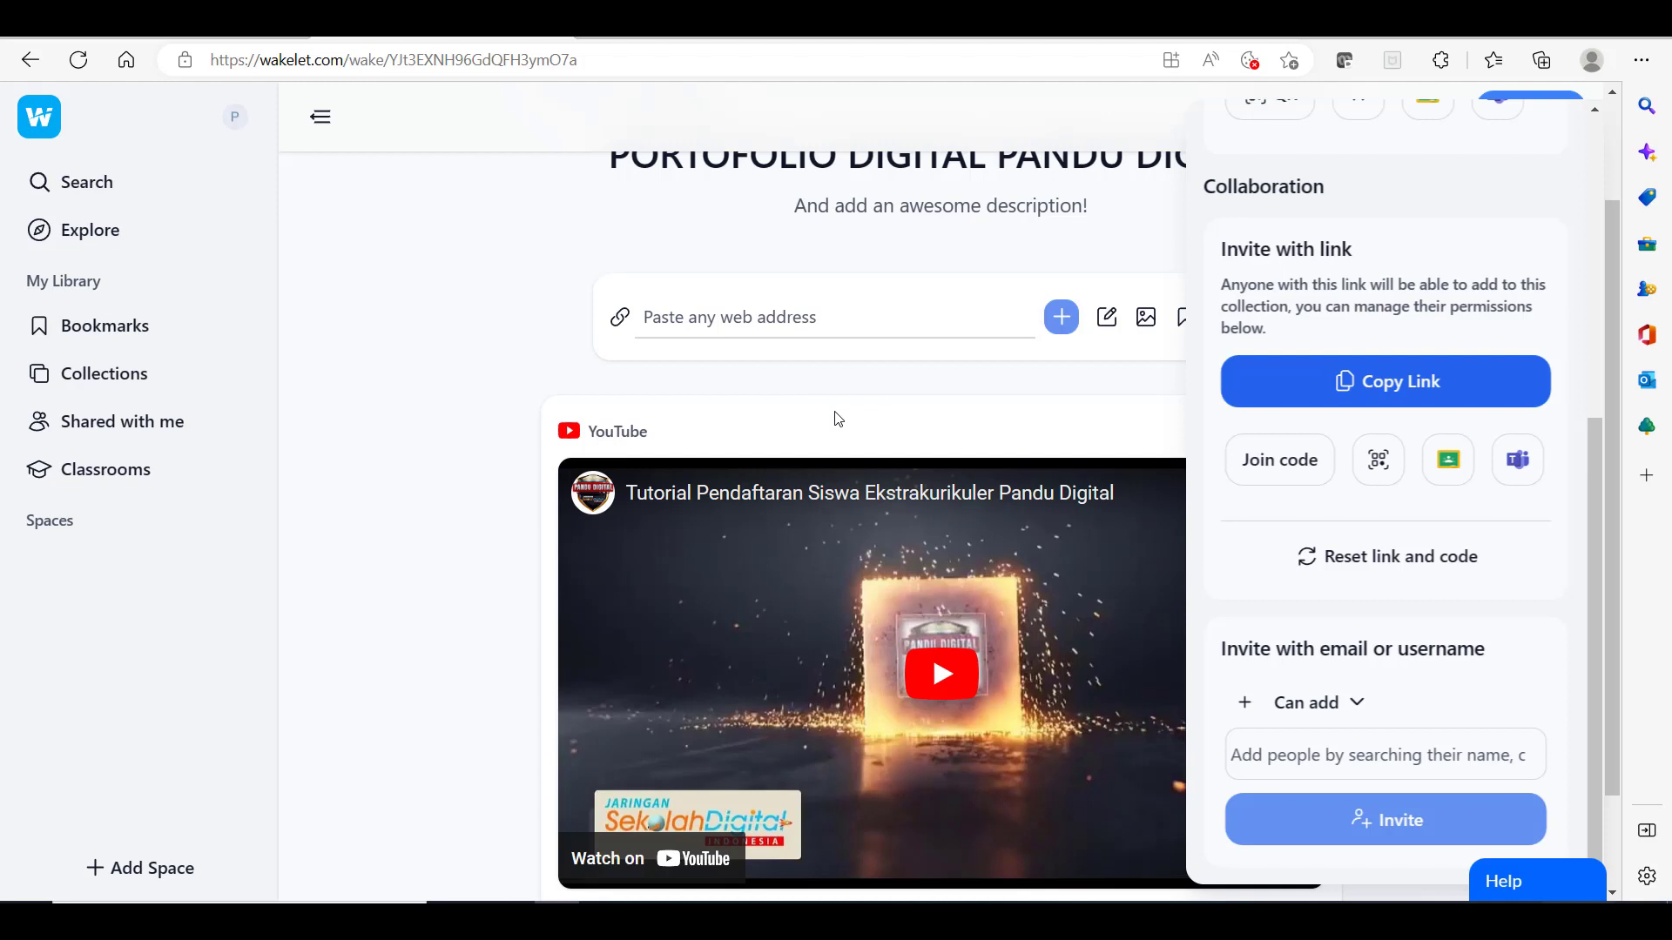
click(929, 377)
scroll(929, 377, up, 2)
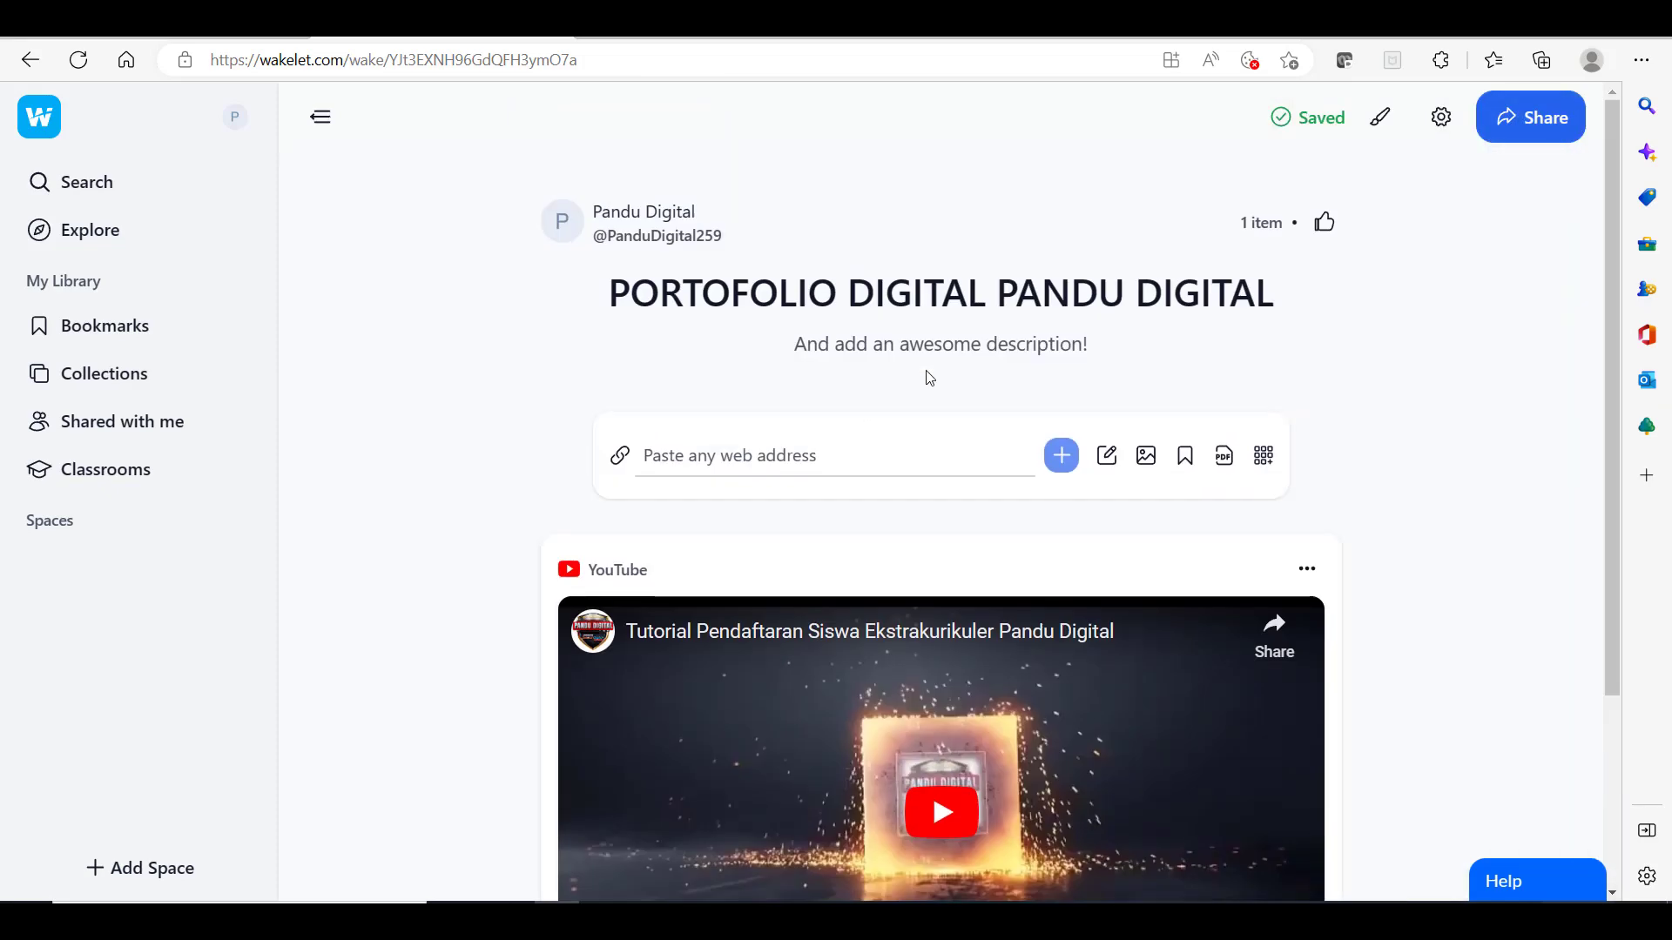